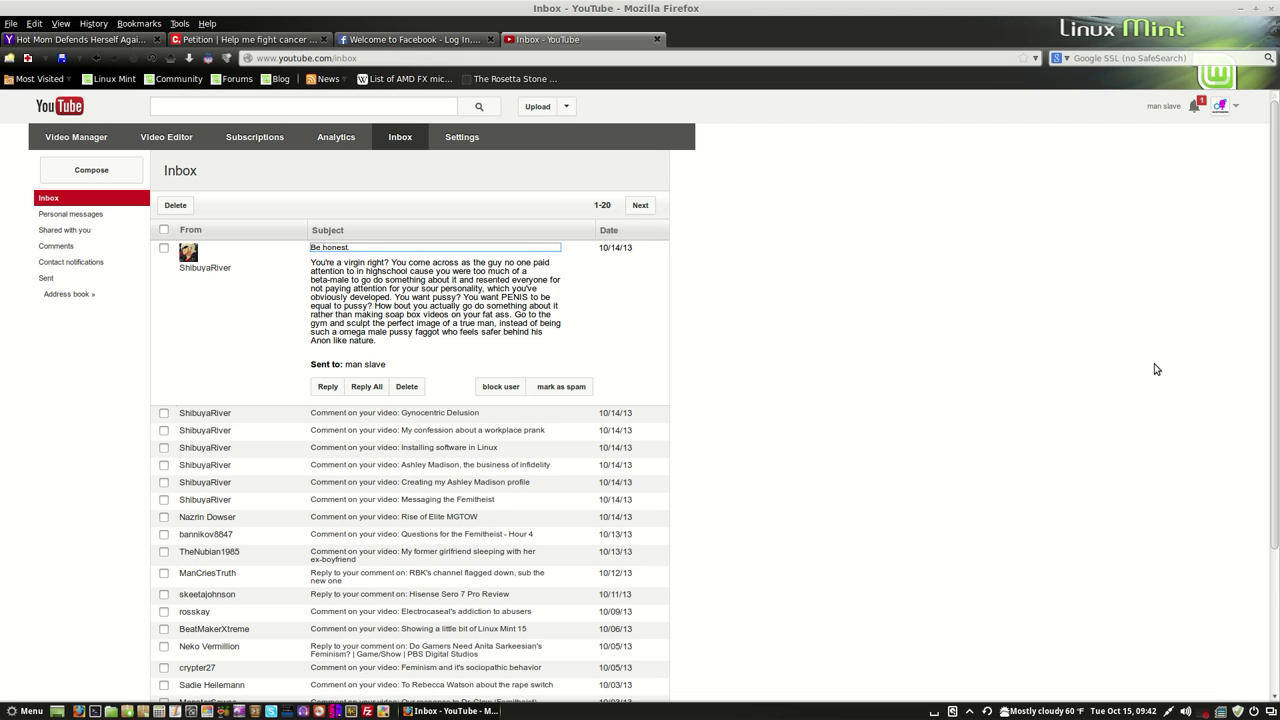
click(1235, 108)
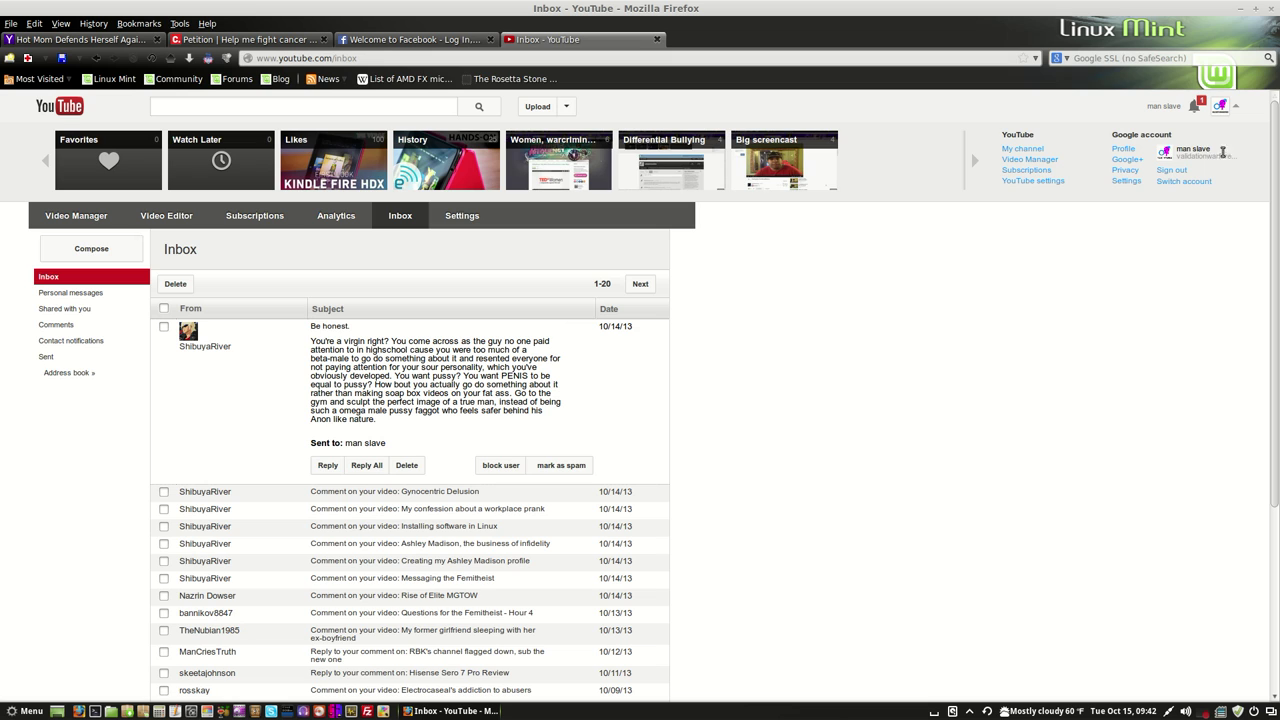
click(1237, 107)
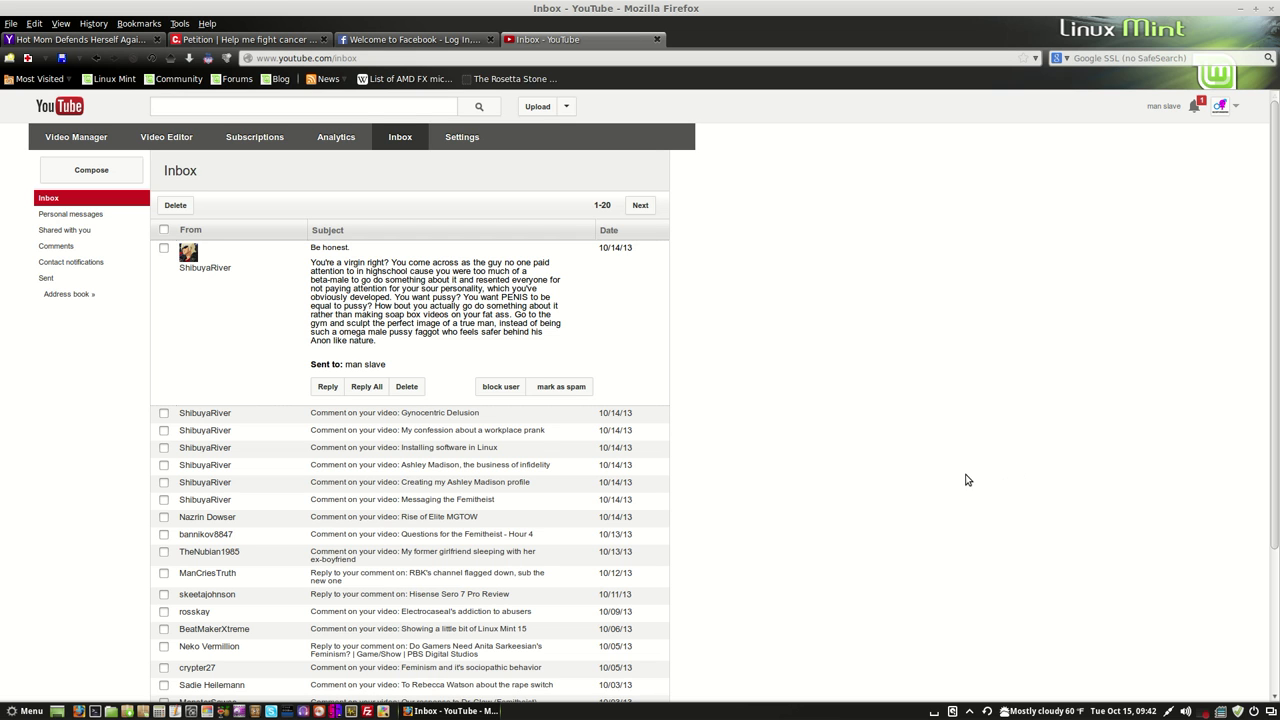
View the Yahoo Shine article "Hot Mom Defends Herself Against Facebook Haters" and the Change.org petition on cancer and the shutdown
click(108, 40)
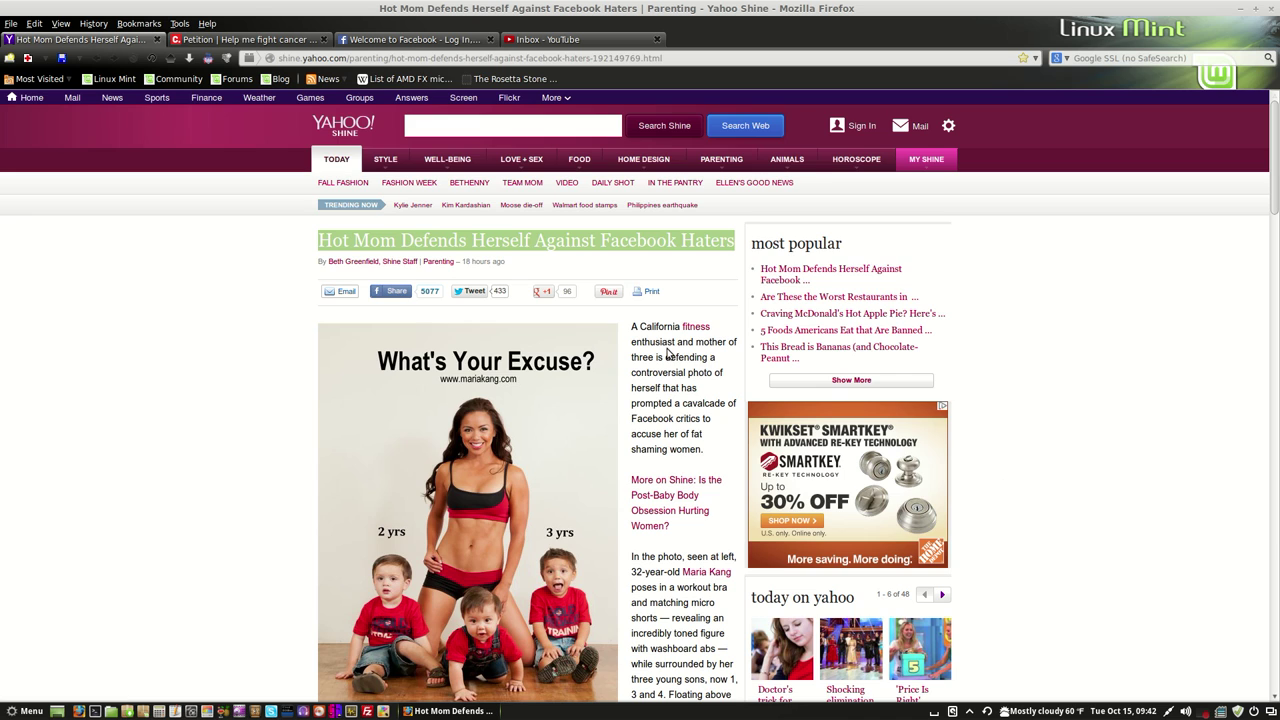
click(1070, 376)
mouse_move(1275, 201)
mouse_down()
mouse_move(1276, 268)
mouse_move(1277, 183)
mouse_up()
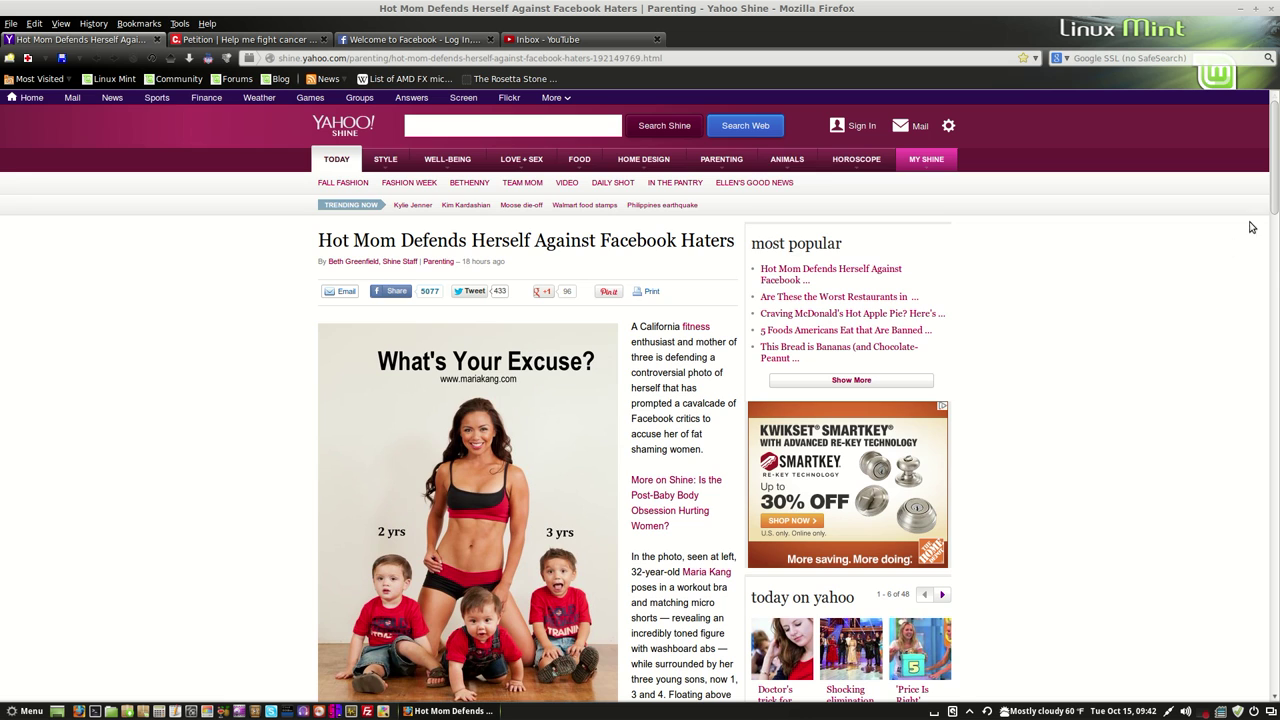
scroll(1275, 207, down, 2)
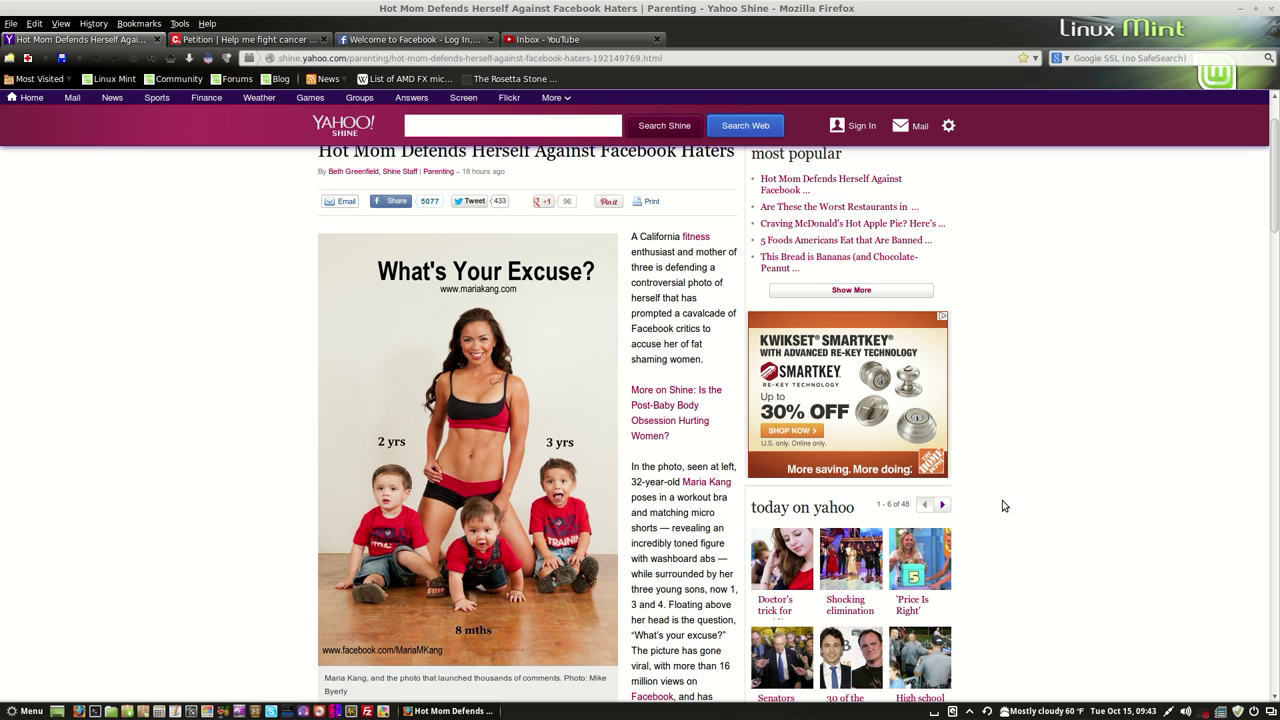
click(250, 40)
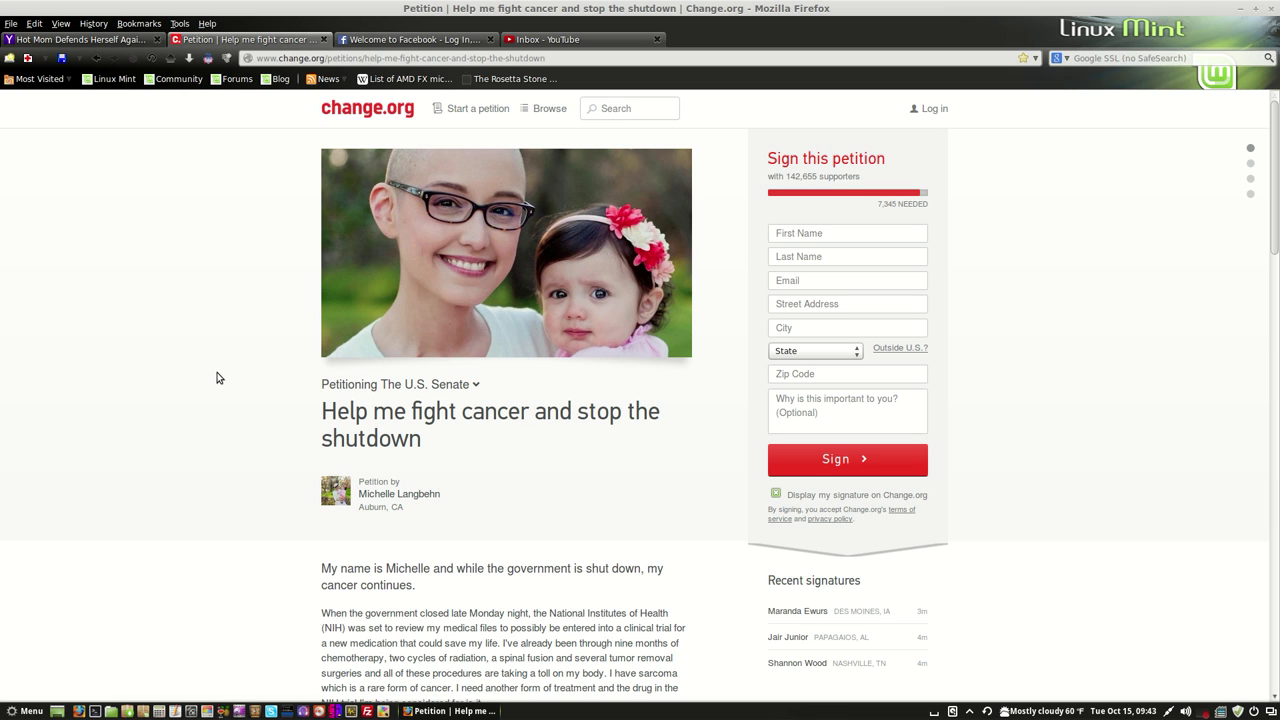
Expand the "Rise of Elite MGTOW" comment notification in the YouTube inbox and open its commenter's channel in a new tab
click(537, 42)
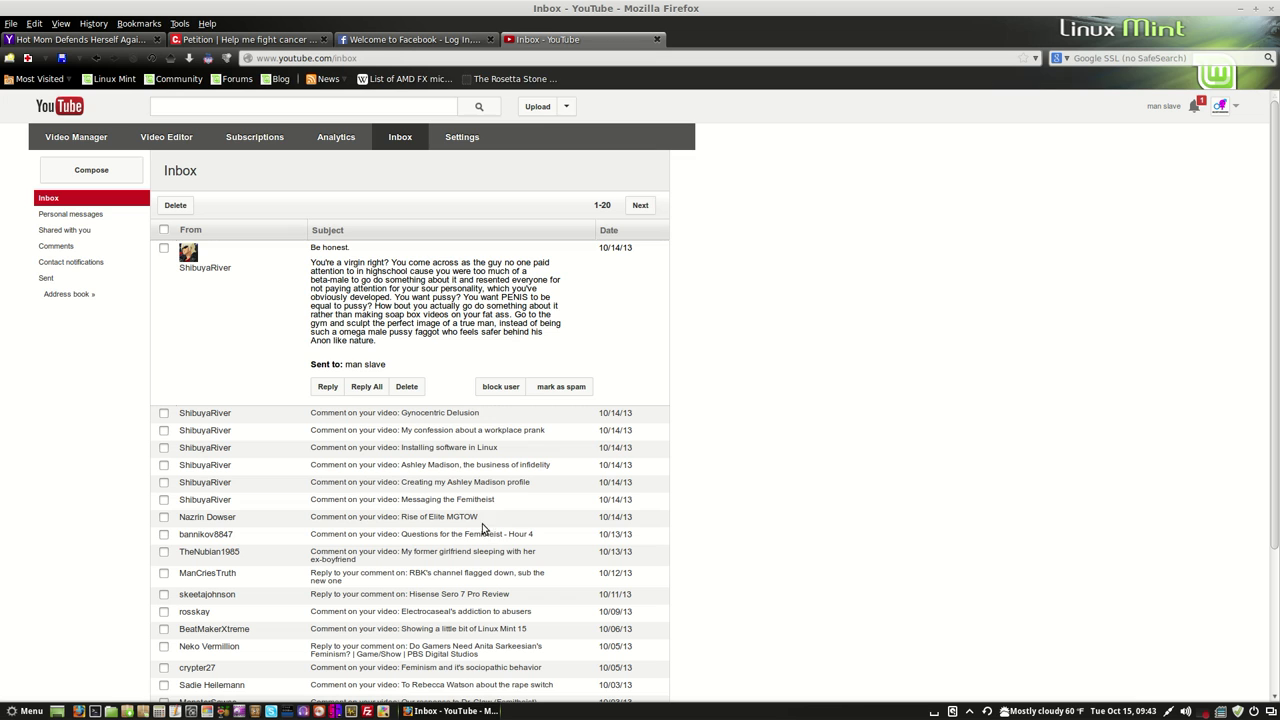
click(451, 520)
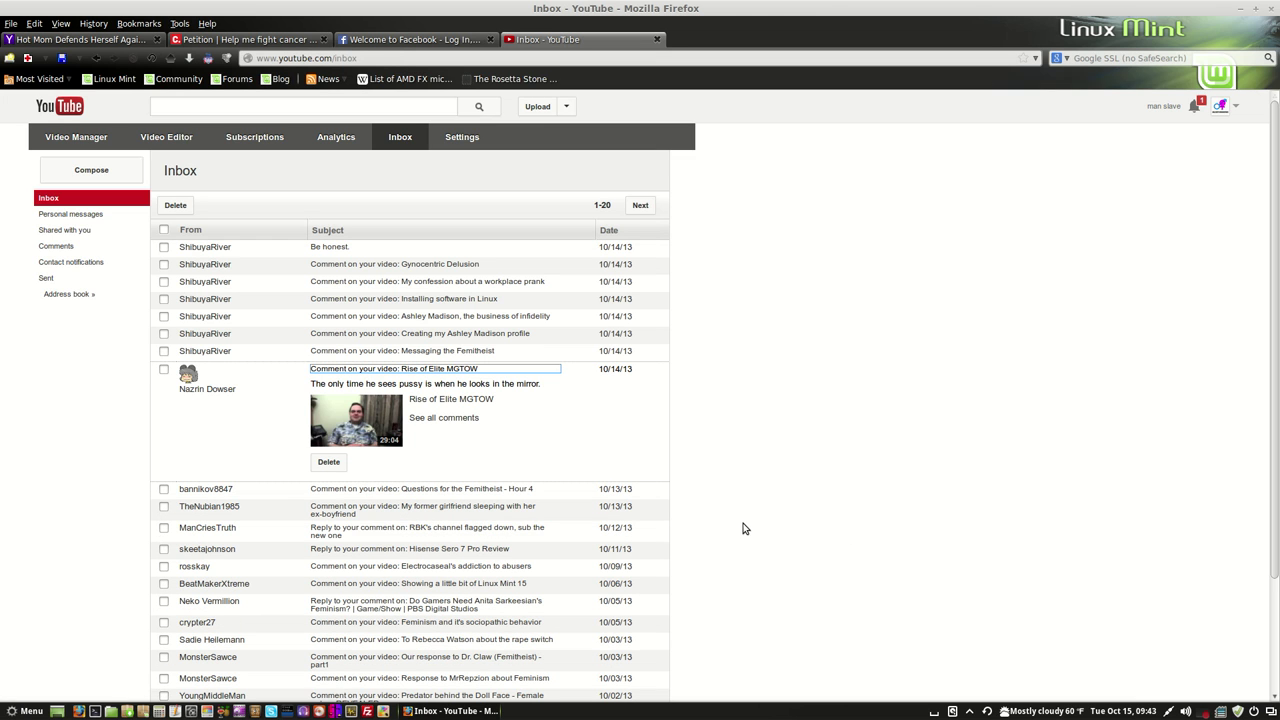
right_click(208, 394)
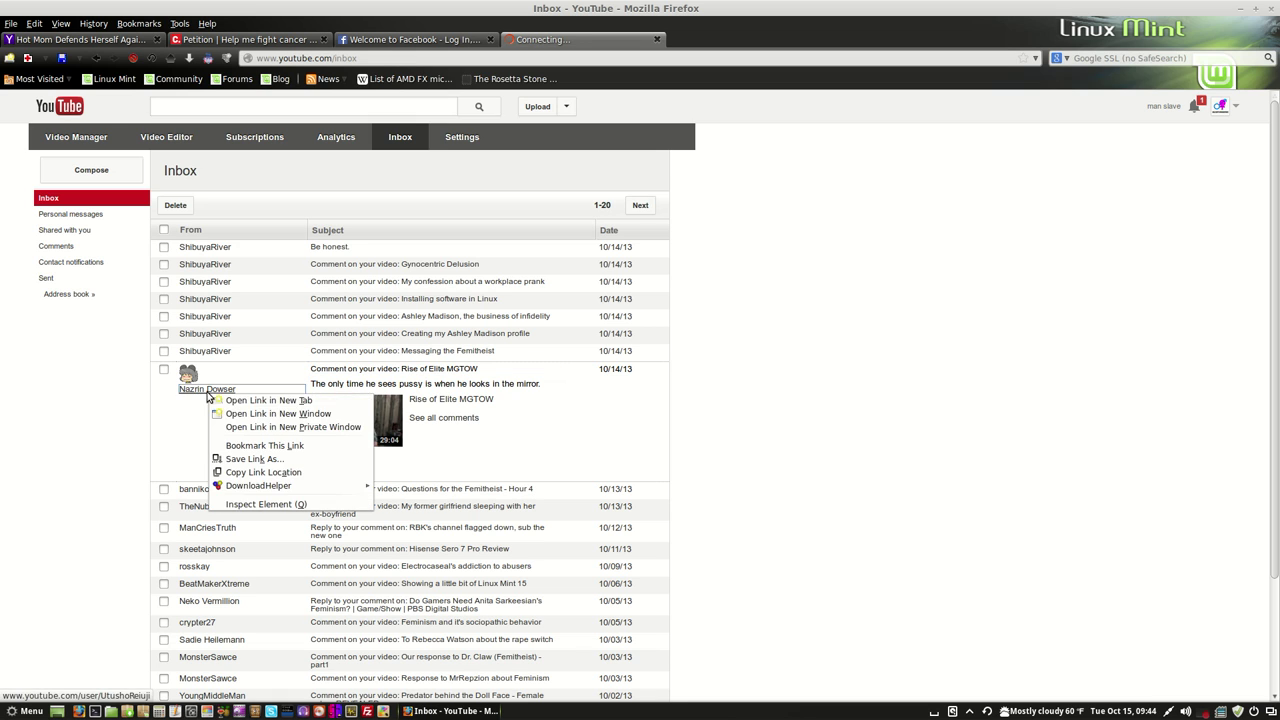
click(250, 400)
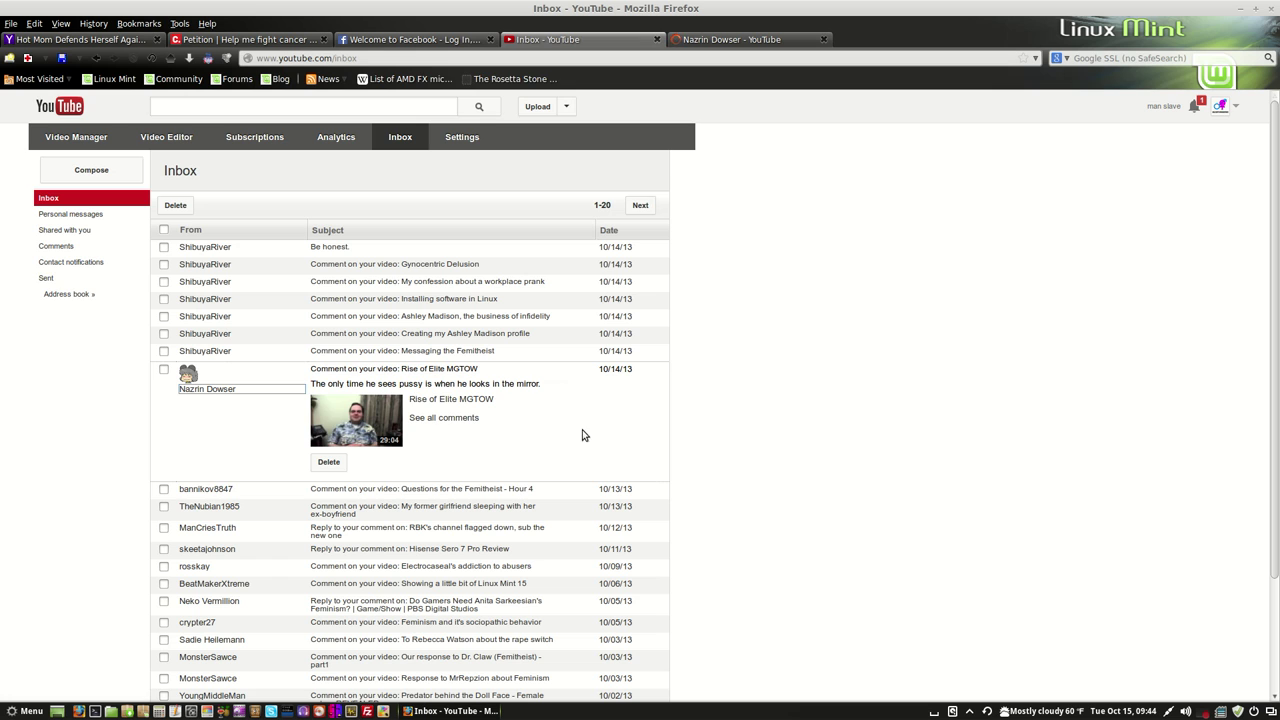
Expand the "Messaging the Femitheist" comment notification and open its commenter's channel in a new tab
click(370, 352)
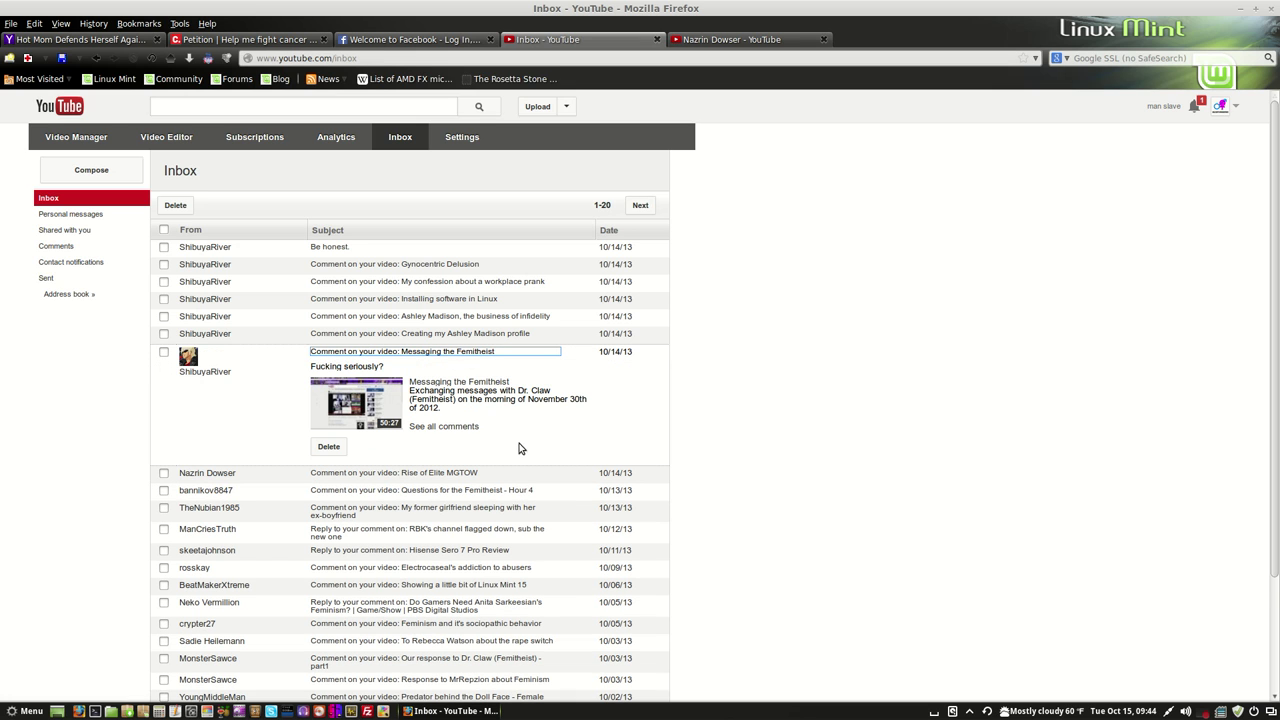
right_click(200, 372)
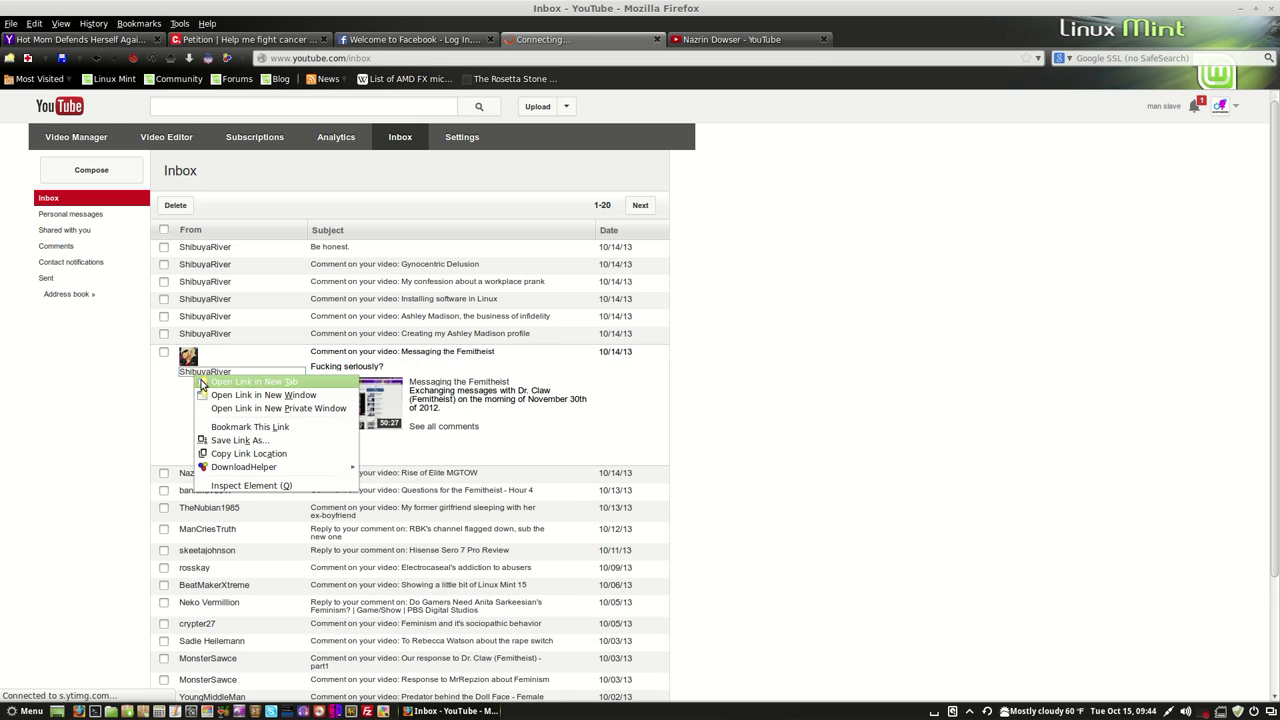
click(230, 382)
Go to the "Rise of Elite MGTOW" commenter's channel, pause the featured video and show the channel's About information
click(731, 39)
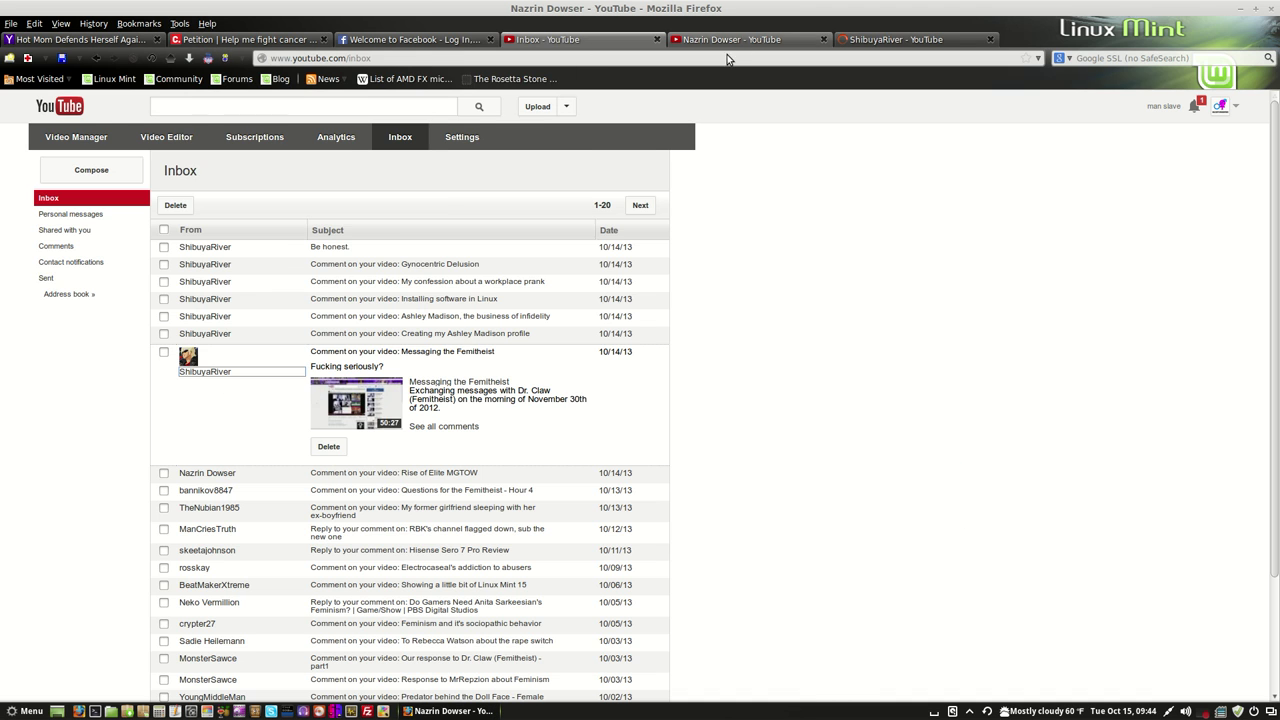
click(182, 515)
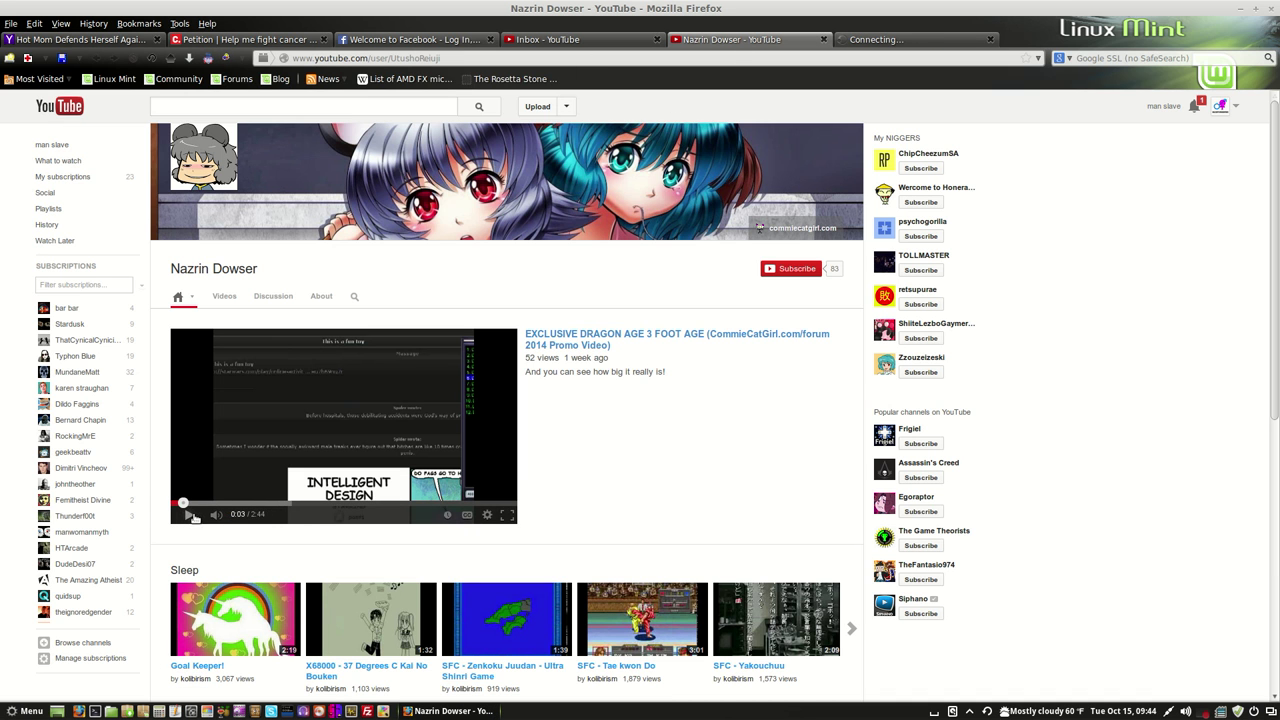
click(321, 298)
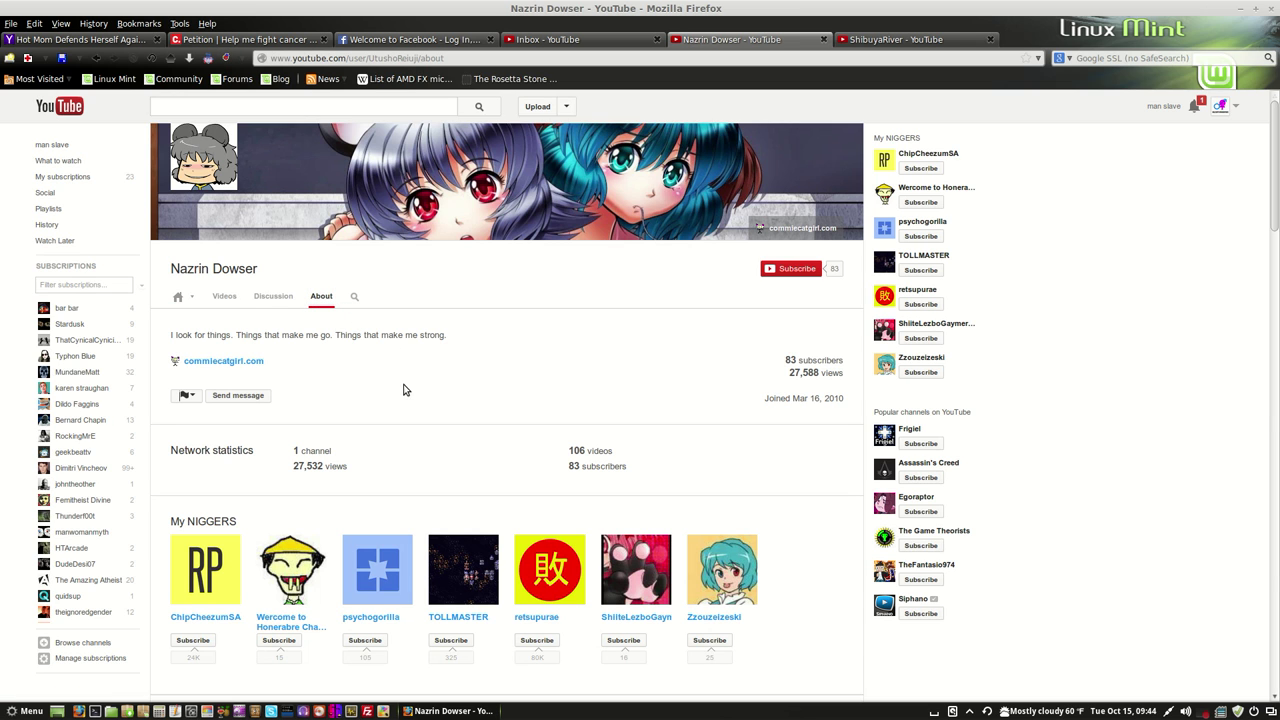
Open the channel's commiecatgirl.com link in a new tab and look over the forum's index page
right_click(250, 362)
key(Escape)
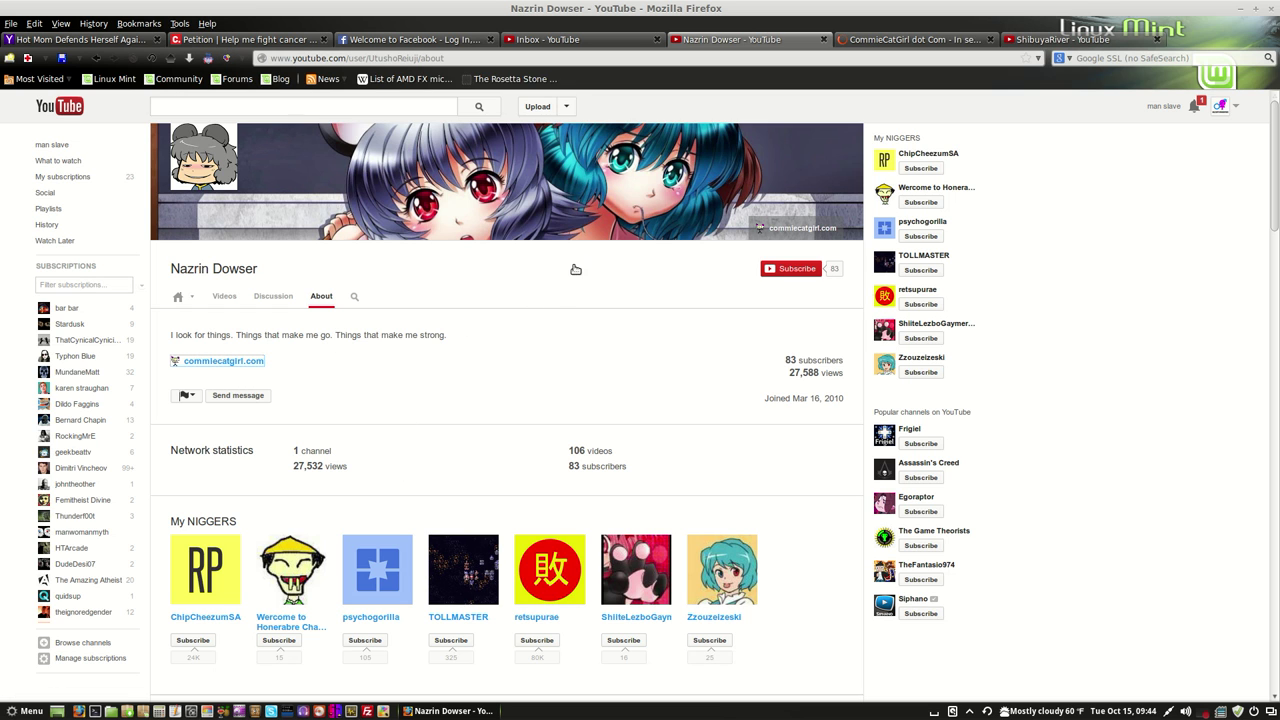
click(886, 40)
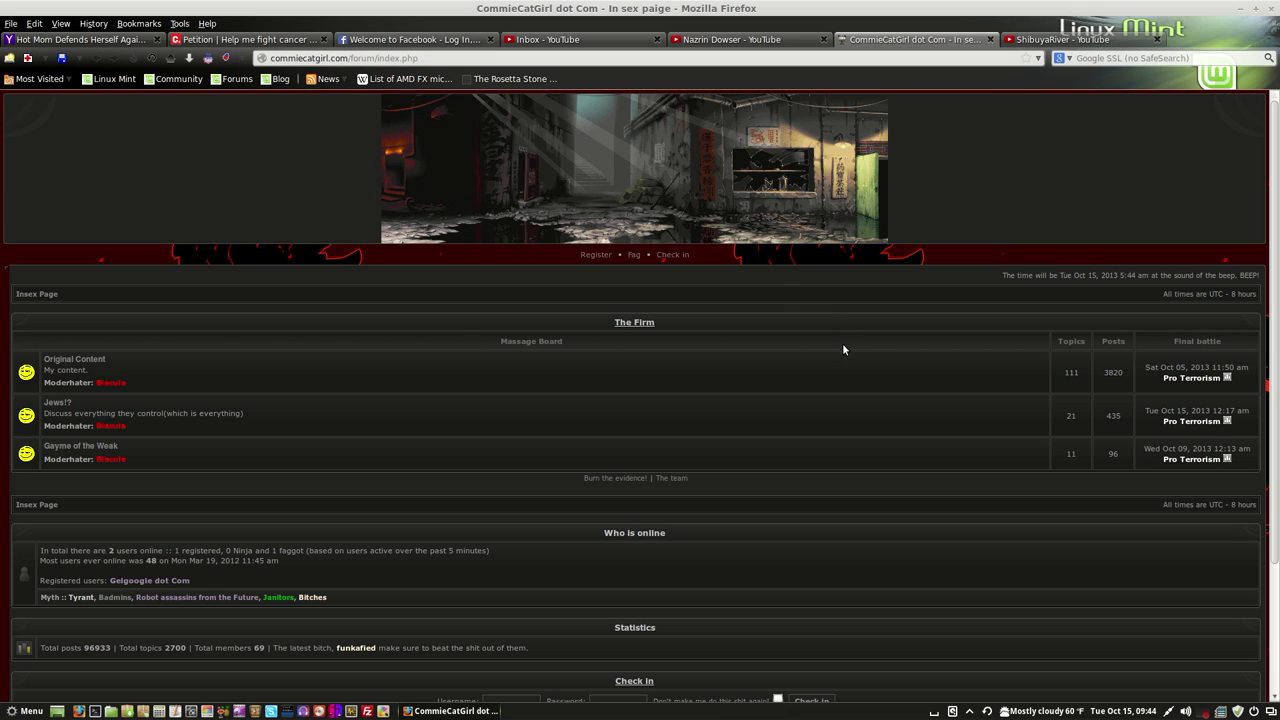
scroll(843, 345, down, 3)
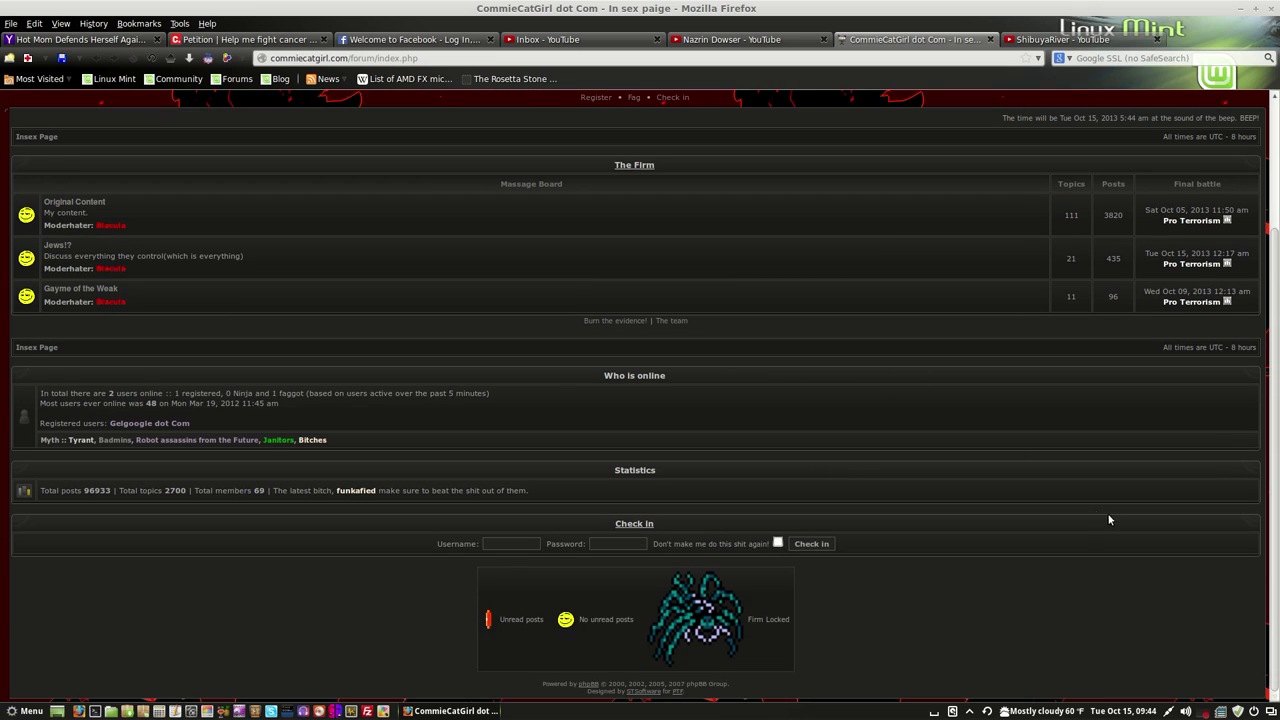
scroll(957, 558, up, 3)
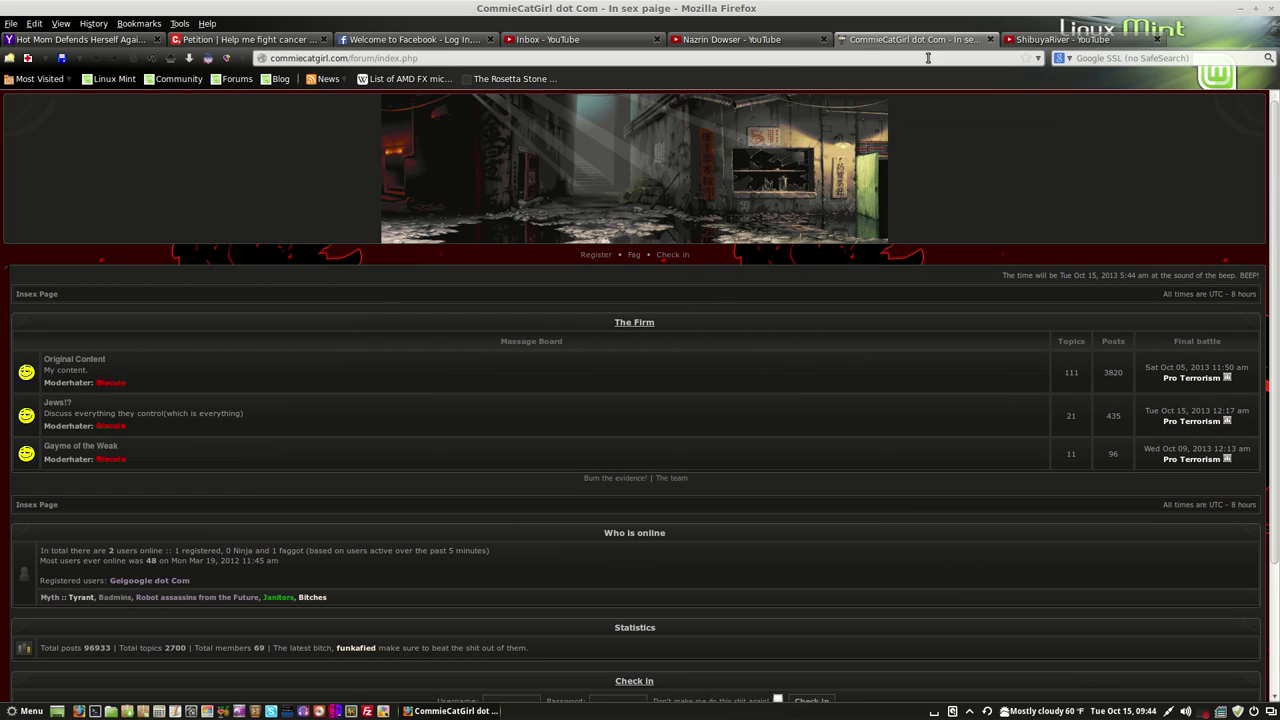
Search Google for "weeaboo" in place of the forum page
click(1218, 57)
text(weeaboo)
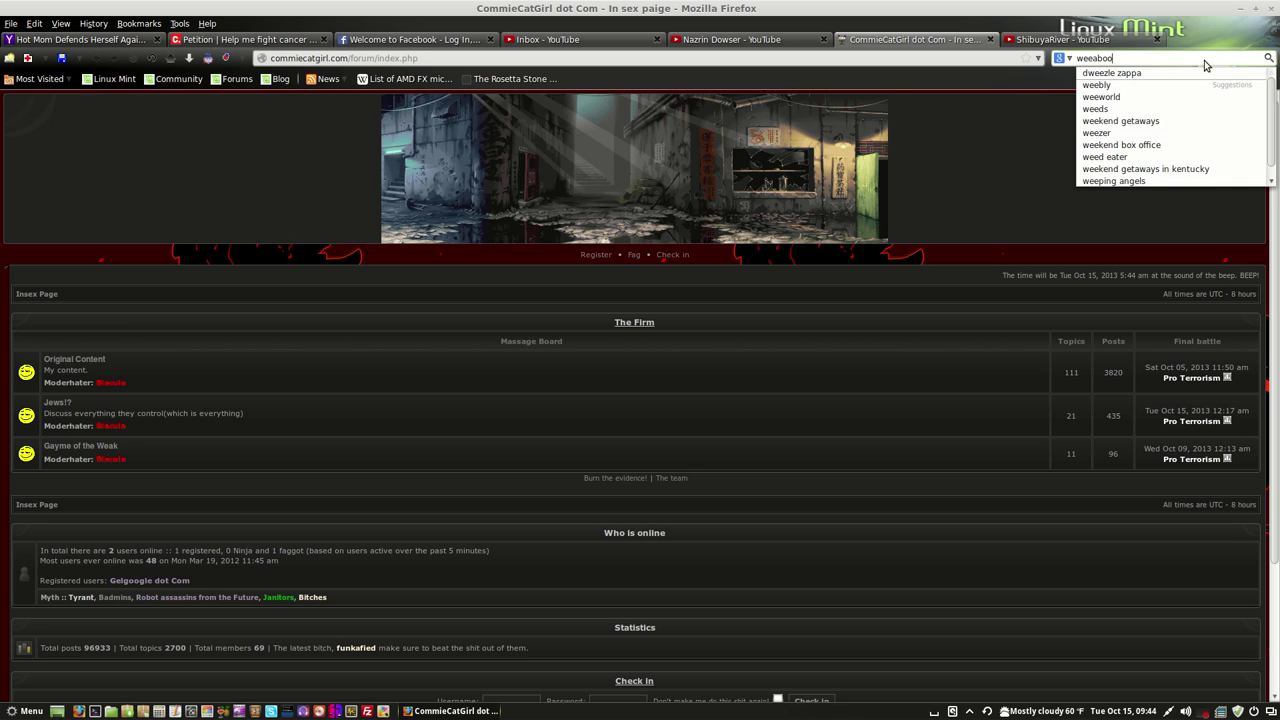
key(Return)
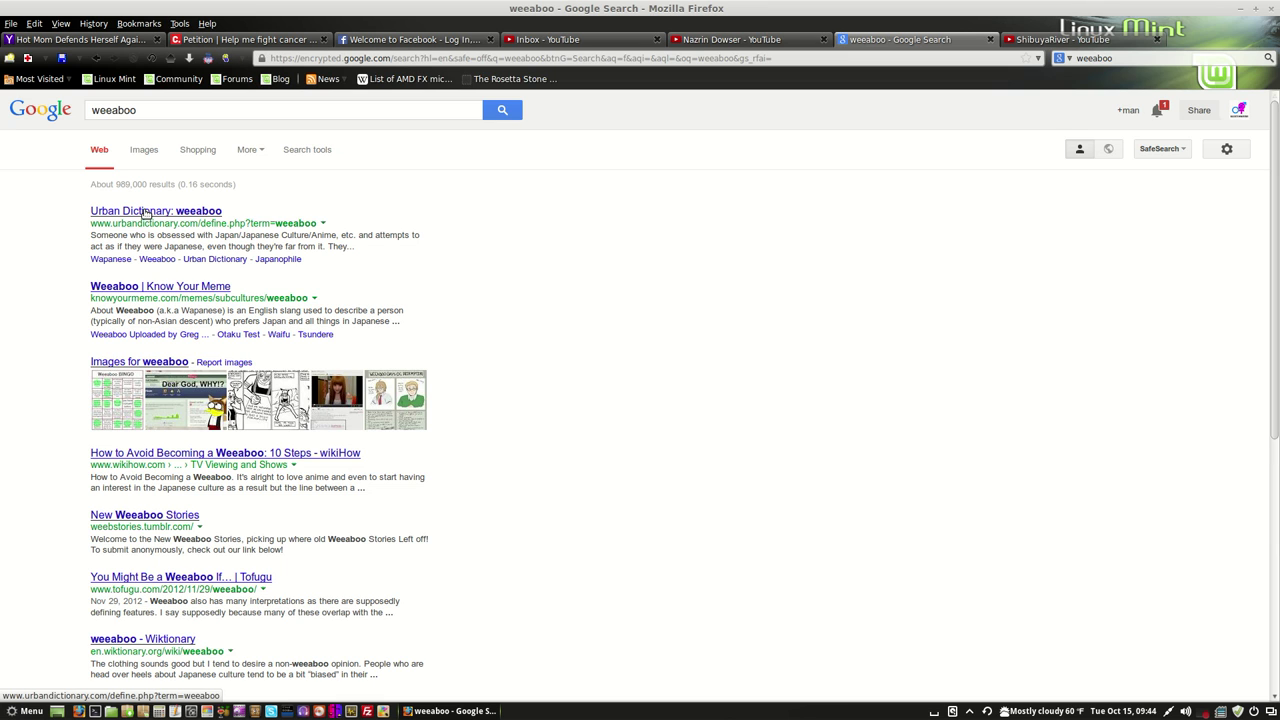
Open the Know Your Meme result in a new tab and the Urban Dictionary result in the current tab
right_click(165, 287)
click(200, 297)
click(175, 218)
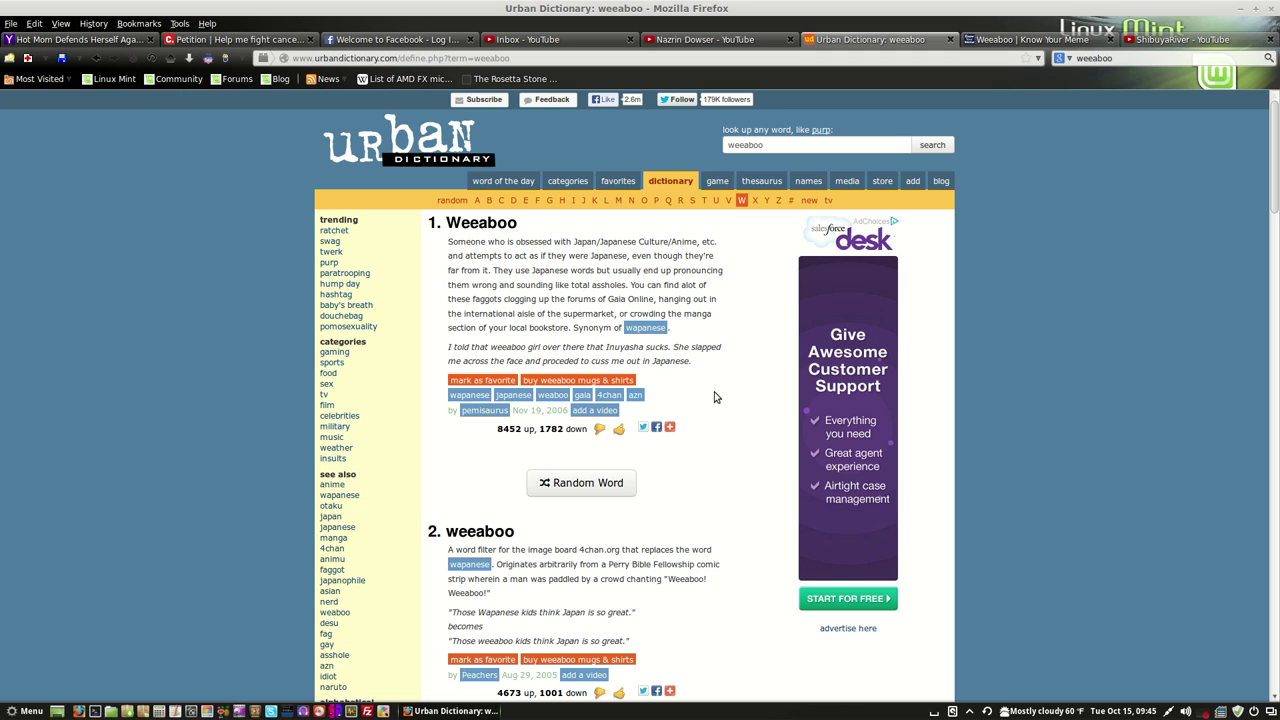
Read through the first four Urban Dictionary definitions of weeaboo
scroll(738, 416, down, 4)
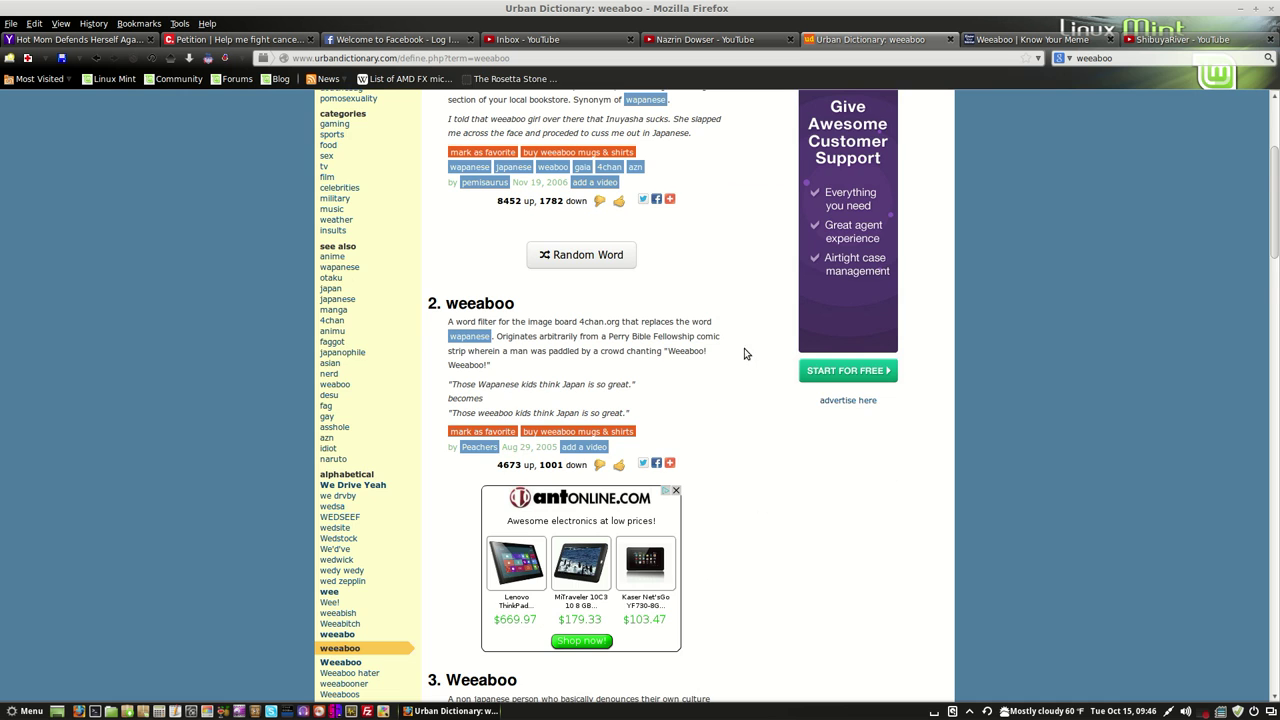
scroll(799, 407, down, 3)
scroll(799, 485, down, 2)
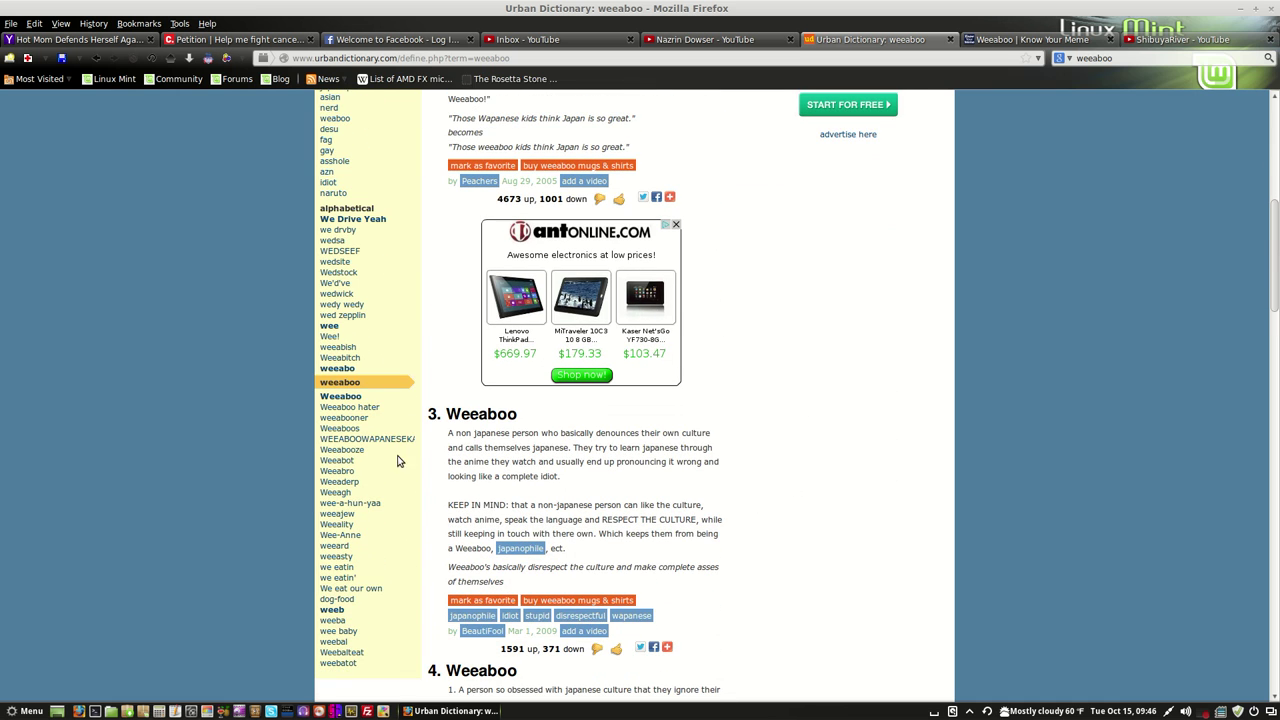
scroll(436, 458, down, 1)
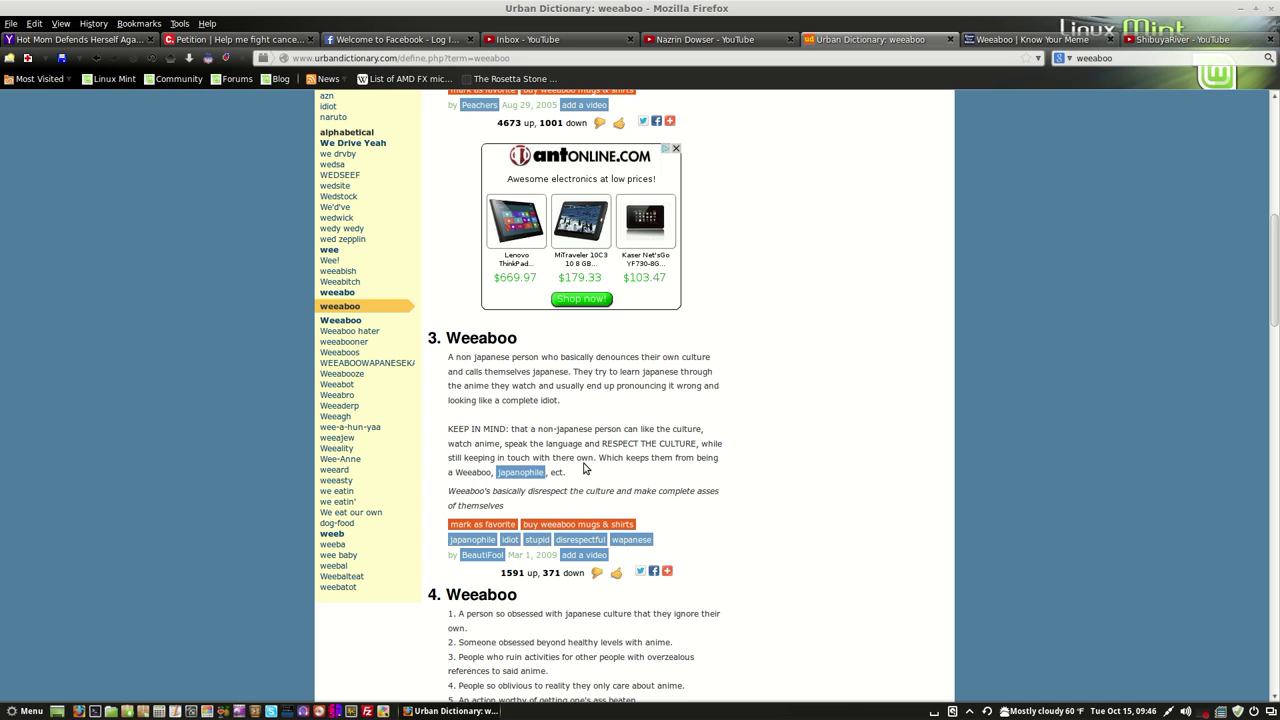
scroll(612, 490, down, 3)
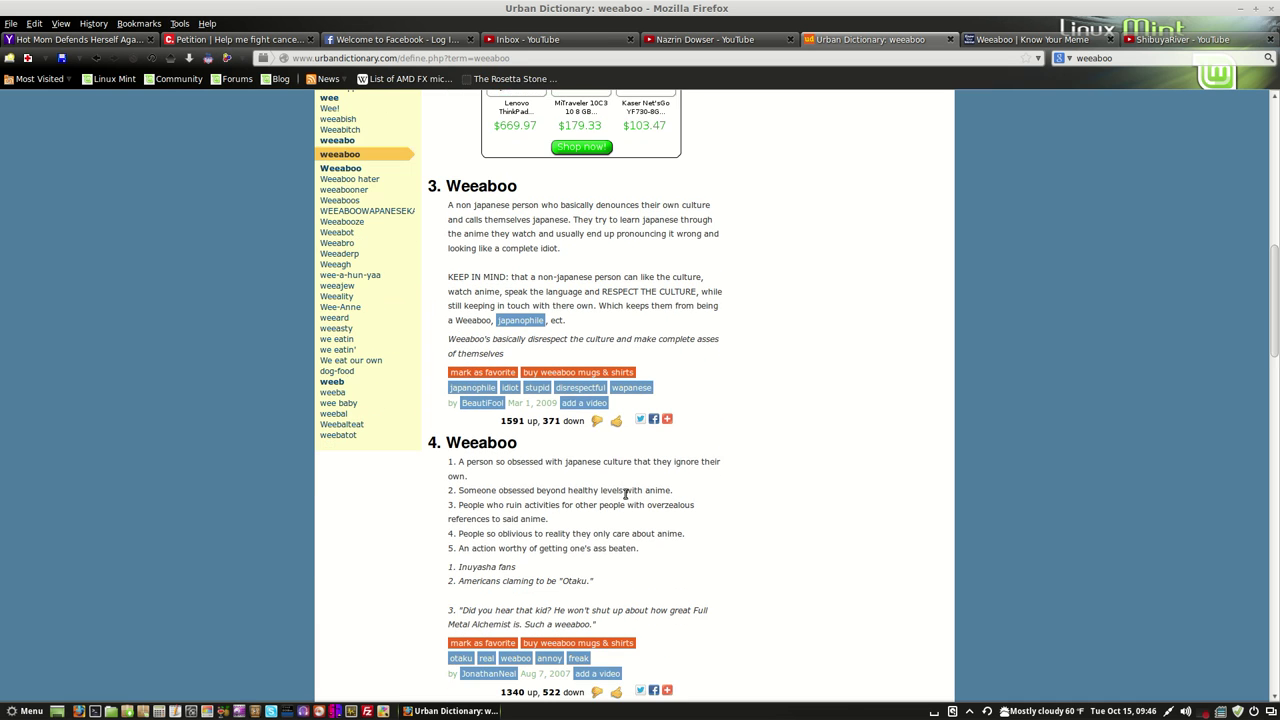
scroll(690, 539, down, 2)
scroll(690, 539, down, 1)
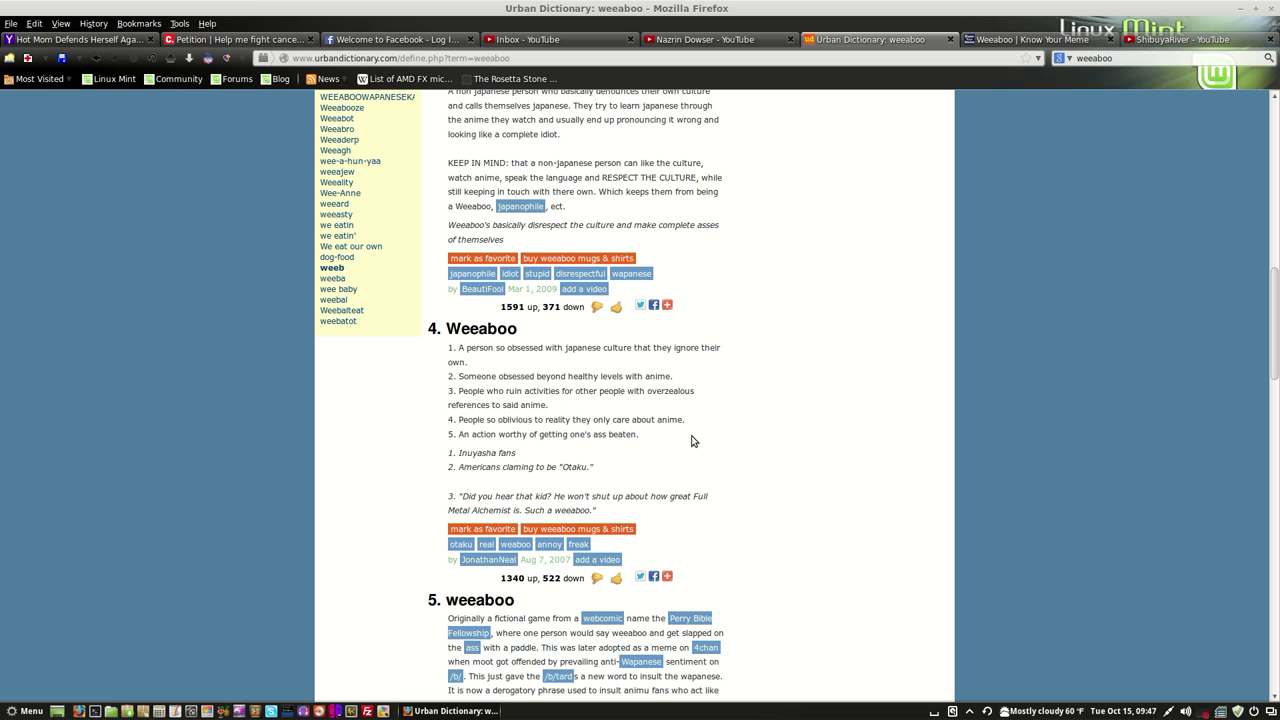
Close the Urban Dictionary page and read the Know Your Meme entry on Weeaboo from About through Spread
click(950, 40)
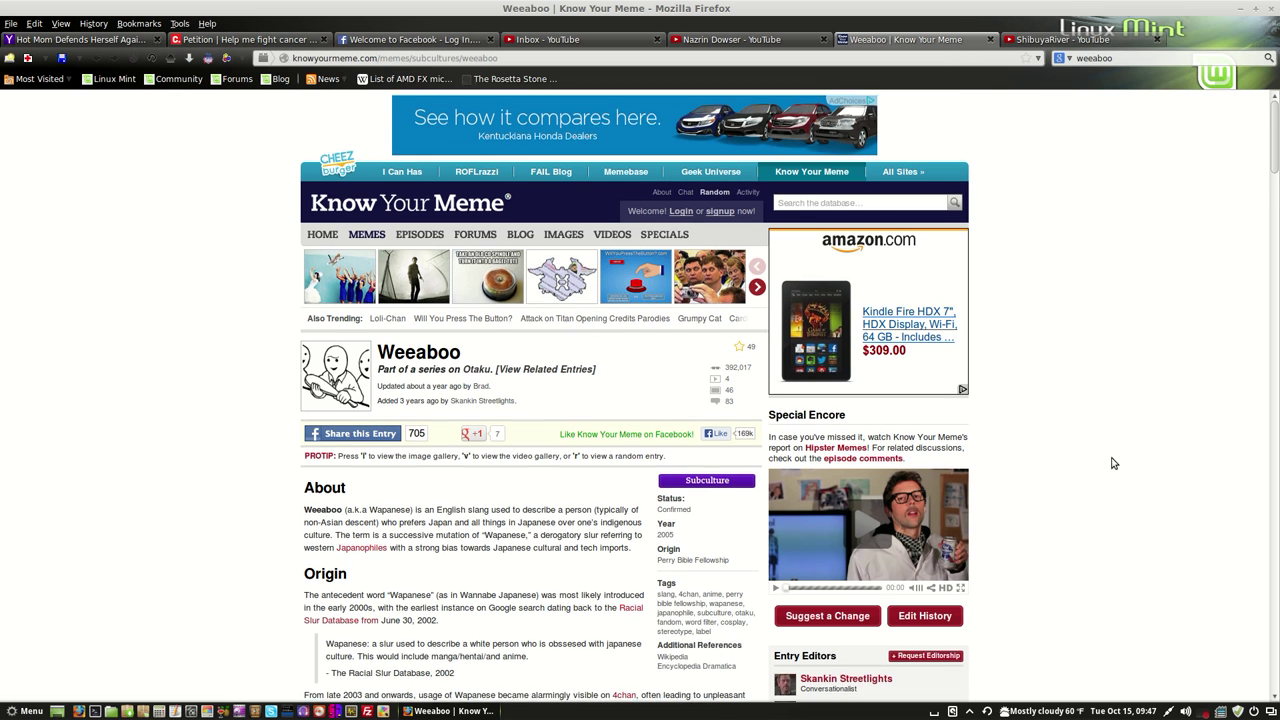
scroll(1113, 463, down, 3)
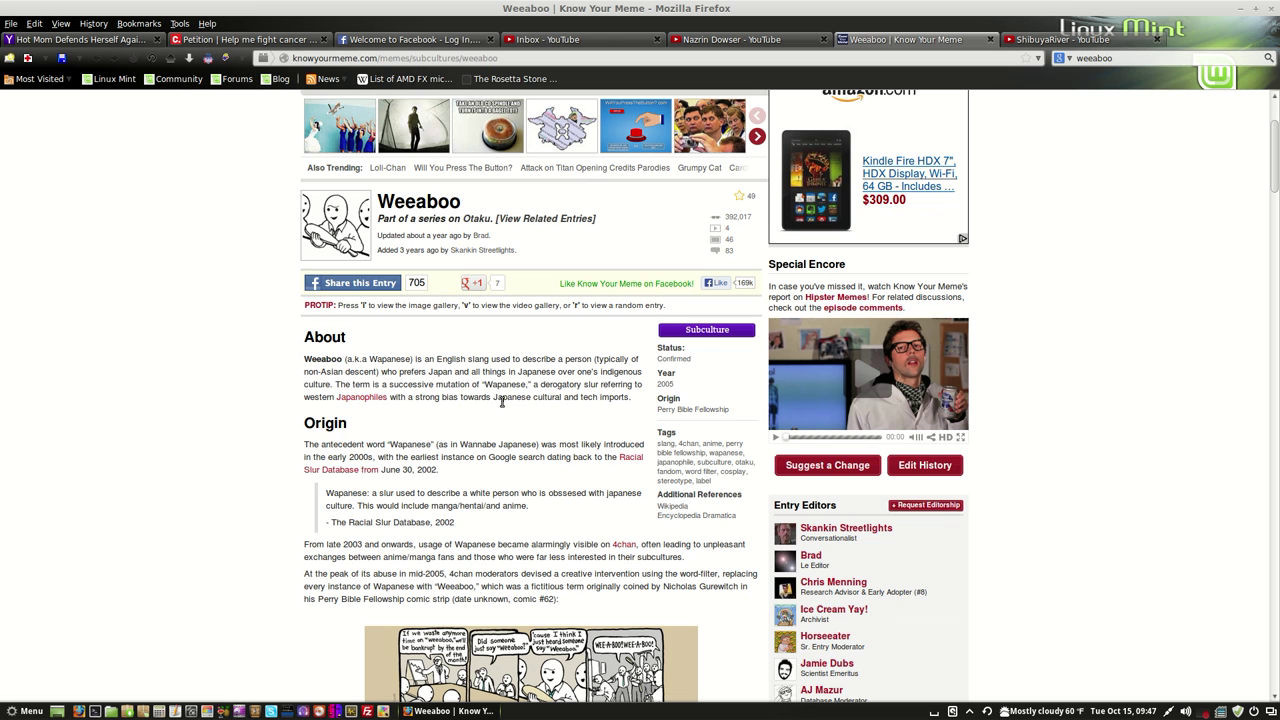
scroll(589, 452, down, 5)
scroll(245, 518, down, 3)
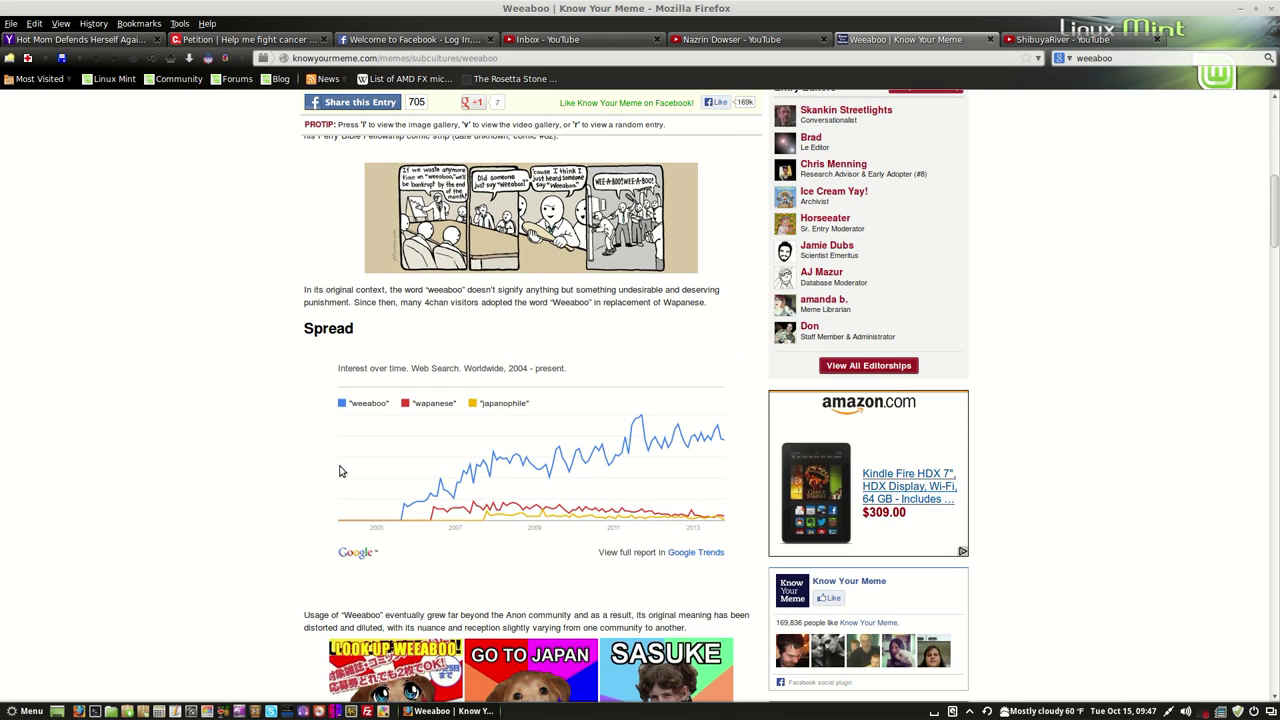
scroll(294, 437, down, 4)
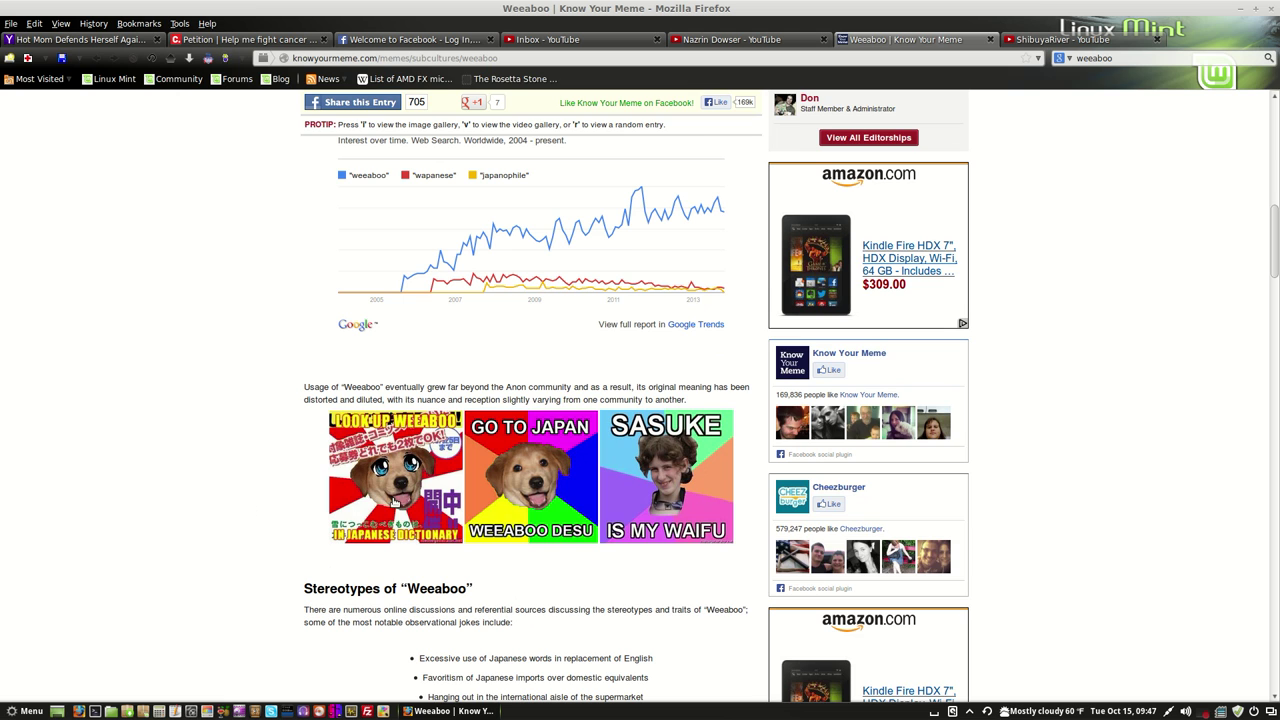
Close the Know Your Meme page and examine the other commenter's channel activity feed for comments on the account's videos
click(990, 39)
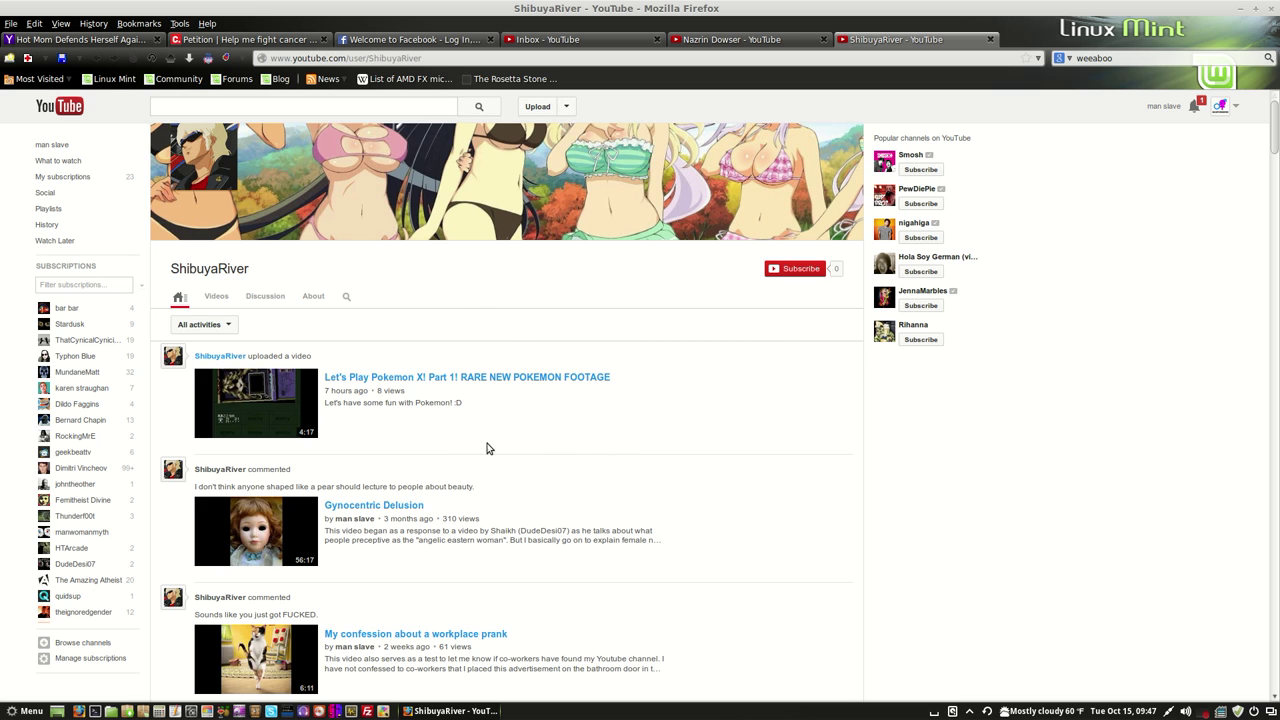
scroll(628, 451, down, 3)
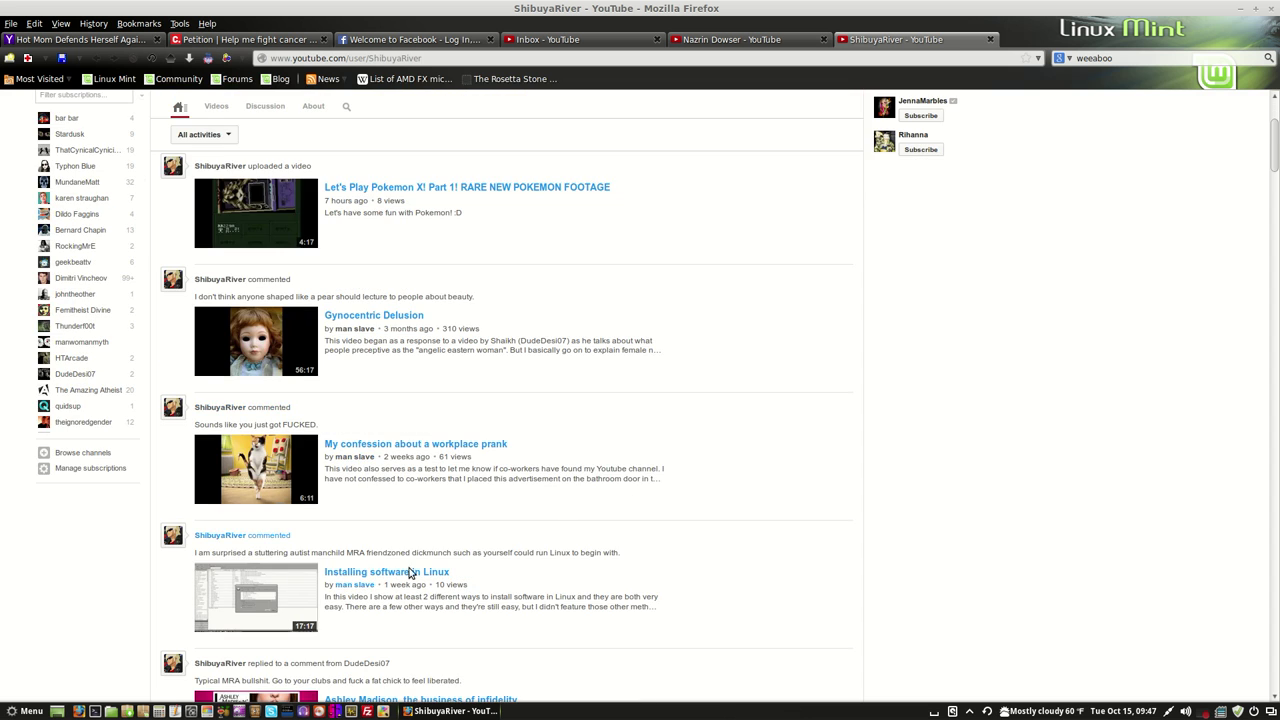
scroll(378, 576, down, 9)
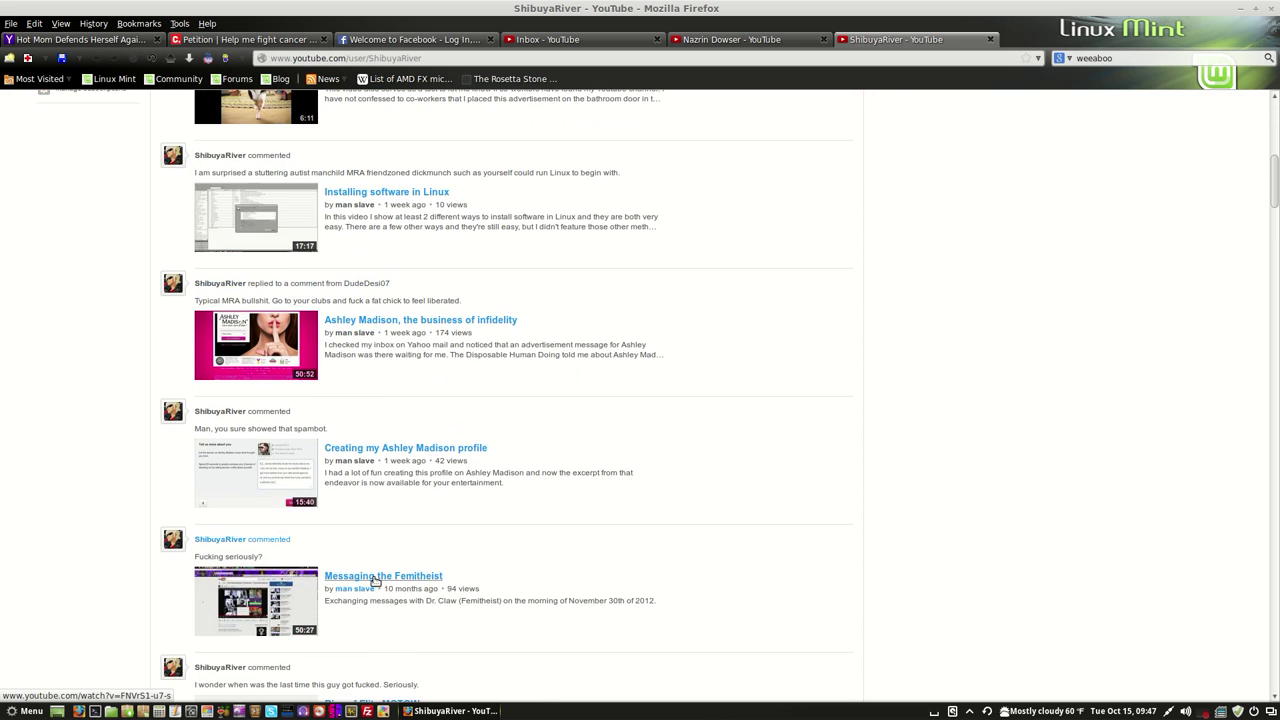
scroll(375, 582, down, 3)
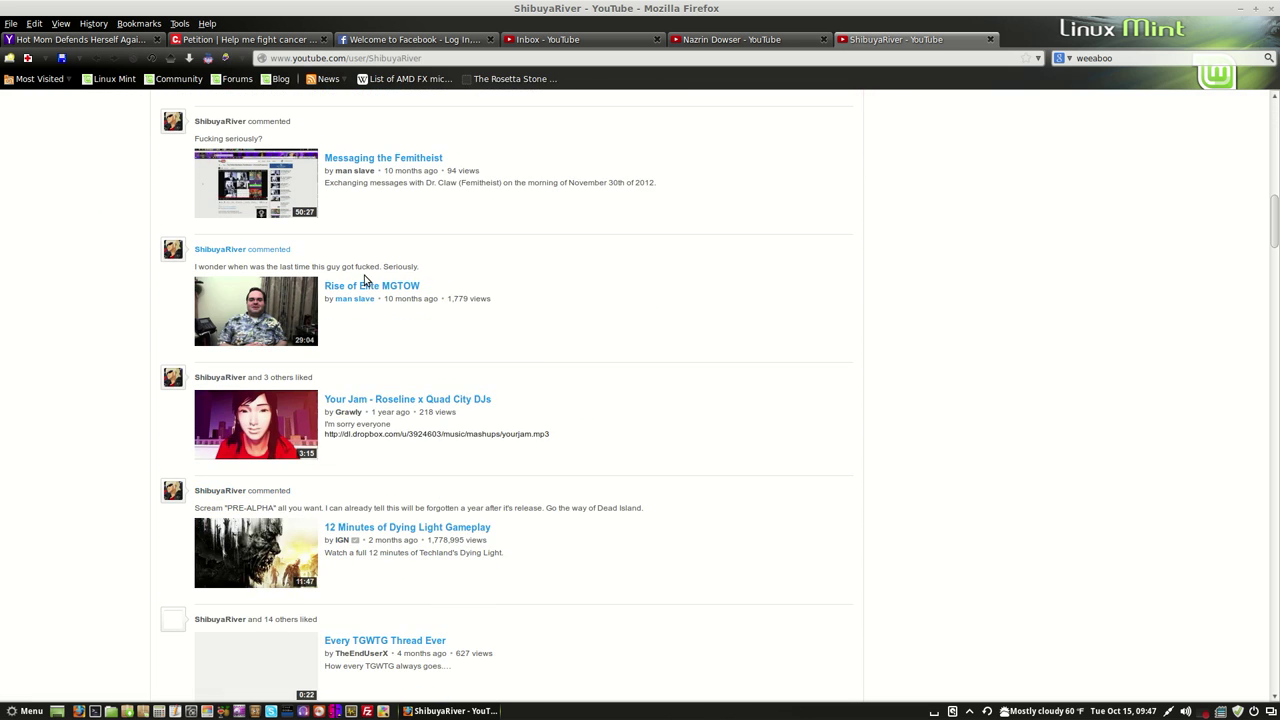
Reread the comments on man slave's videos in the commenter's activity feed, going back to the newest upload
scroll(366, 285, up, 1)
scroll(372, 300, up, 3)
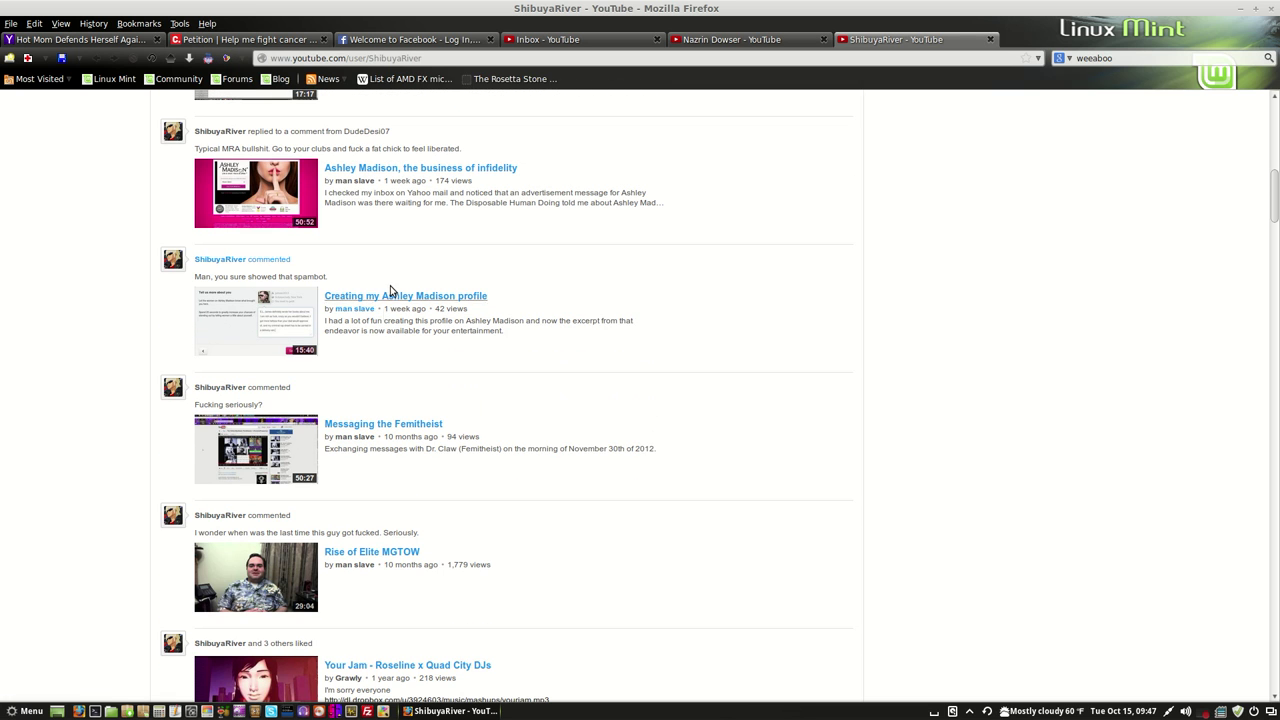
scroll(420, 180, up, 3)
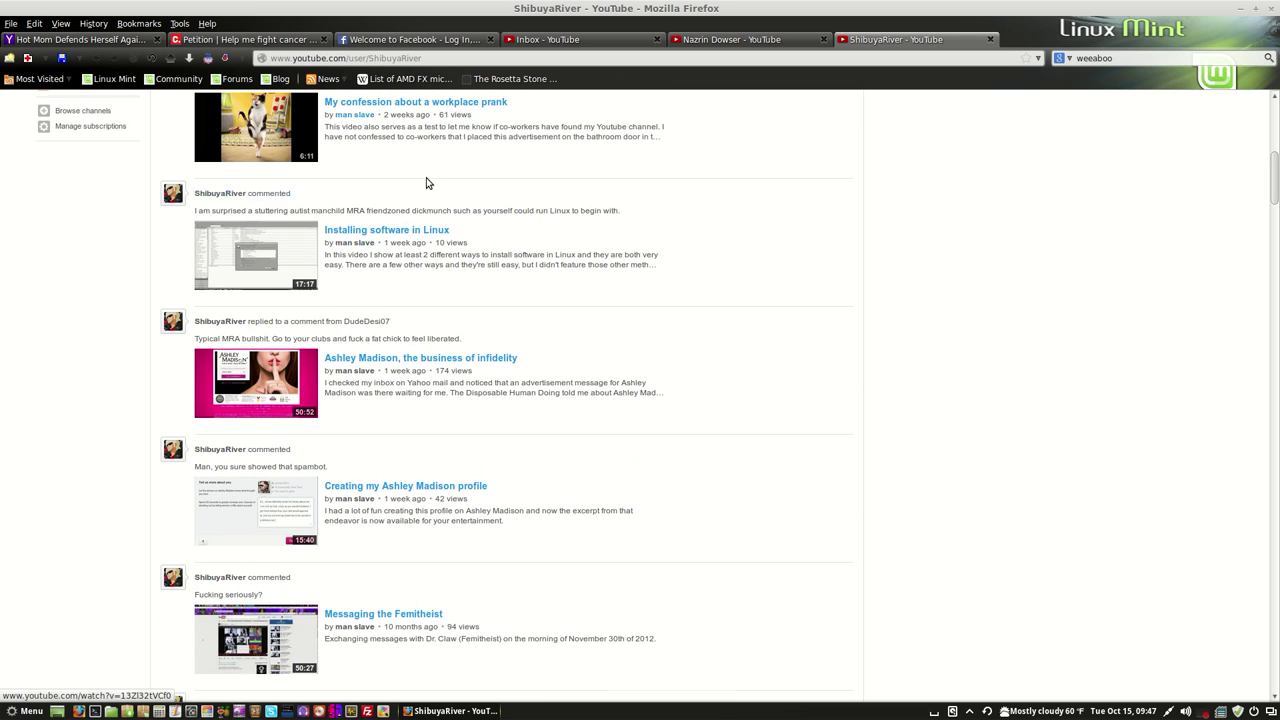
scroll(395, 250, up, 3)
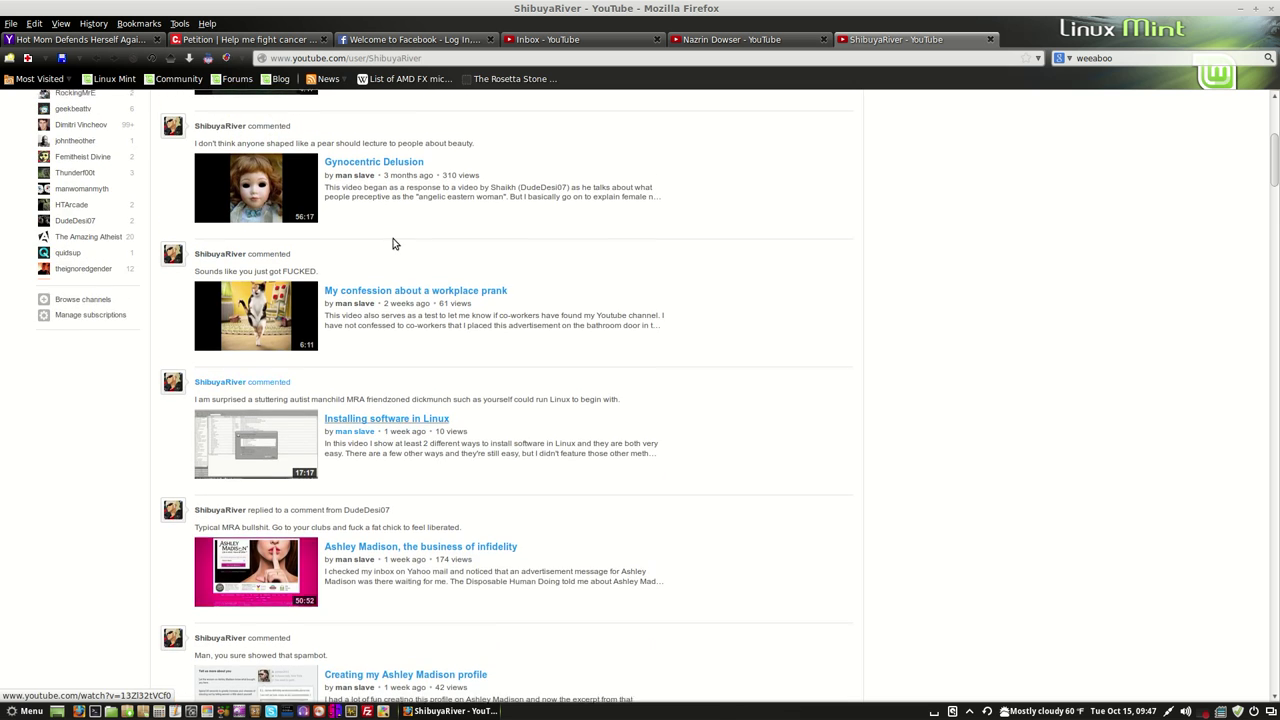
scroll(385, 258, up, 3)
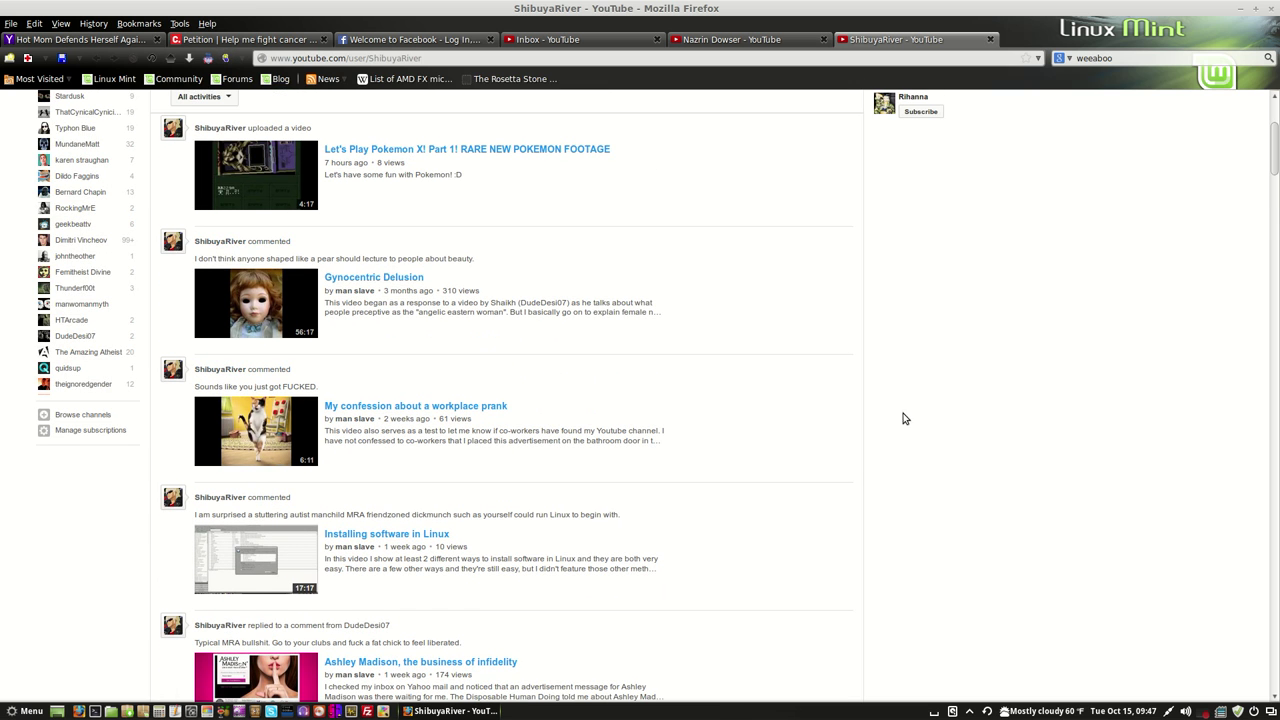
scroll(900, 425, down, 3)
scroll(868, 454, down, 8)
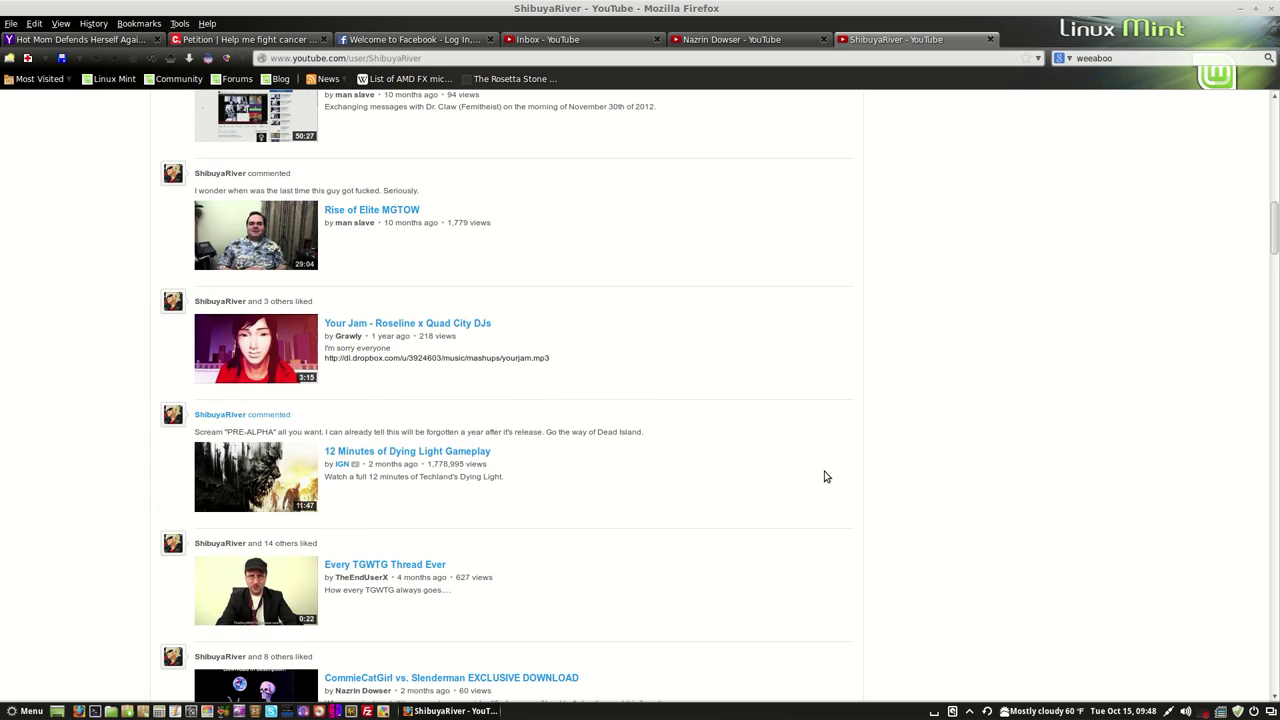
scroll(825, 476, up, 3)
scroll(825, 477, up, 10)
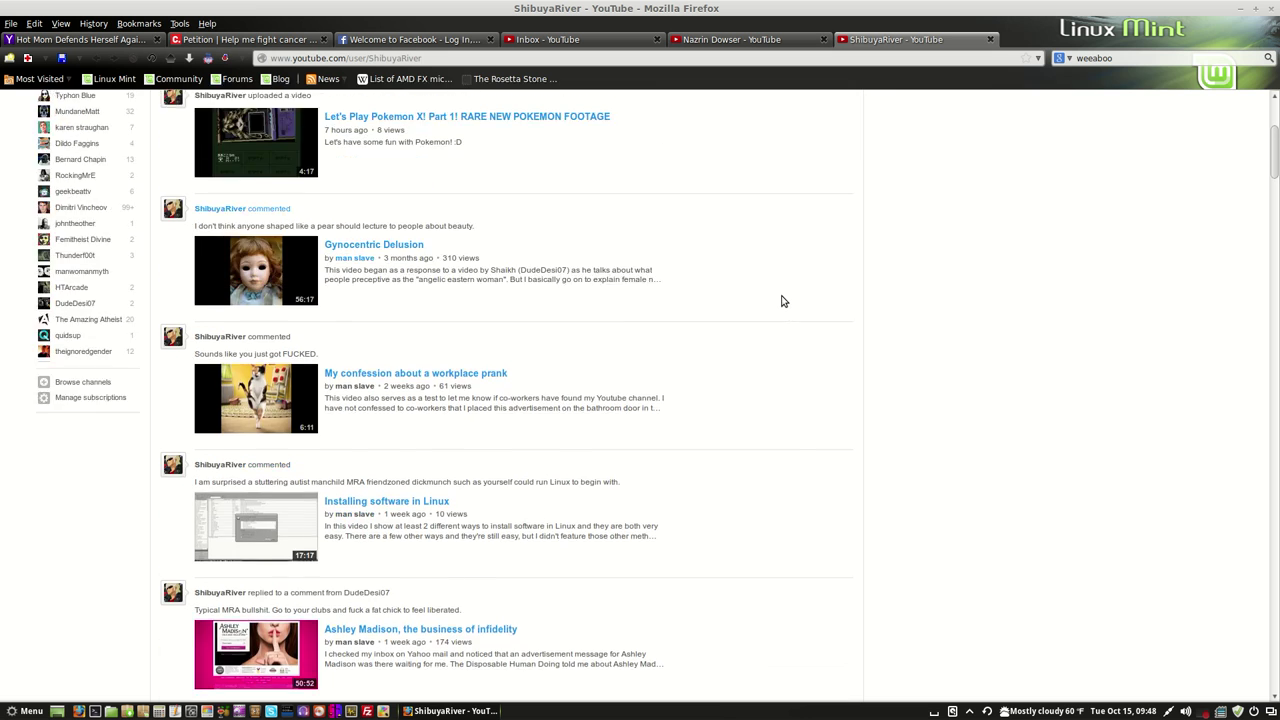
Check the channel's uploaded videos and About details, and look again at the other commenter's About page
scroll(616, 290, up, 1)
click(217, 298)
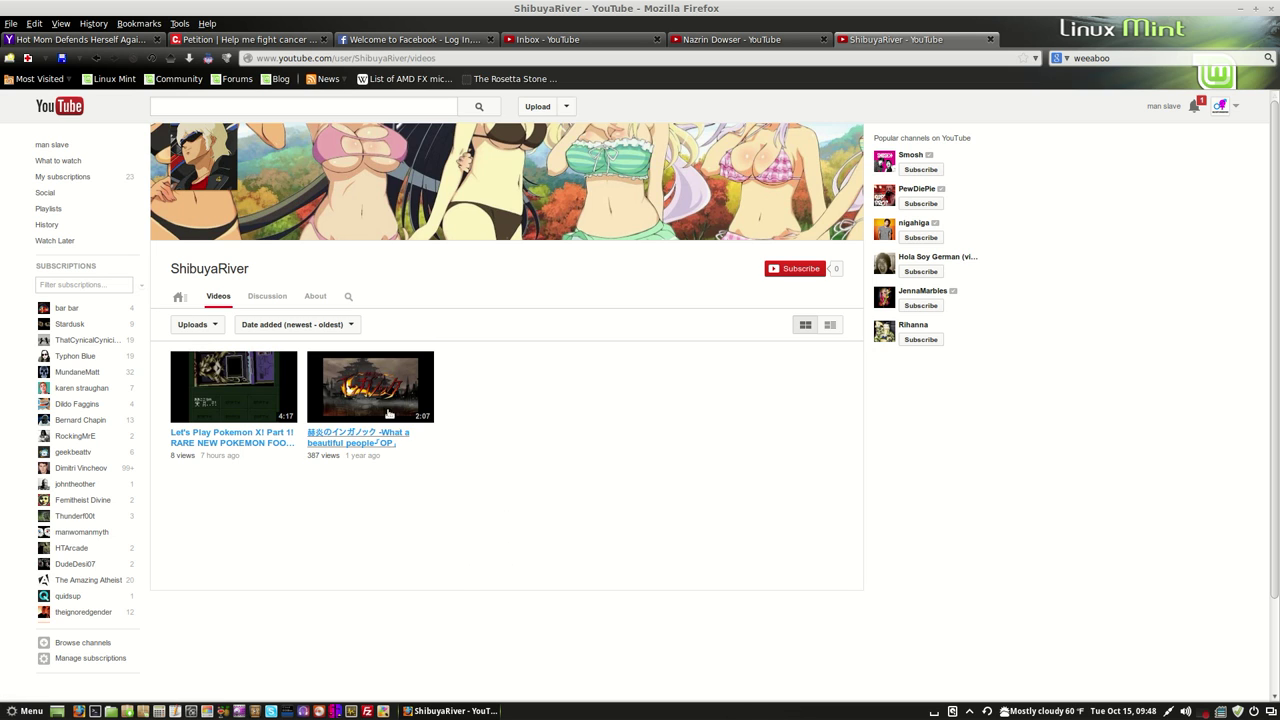
click(315, 296)
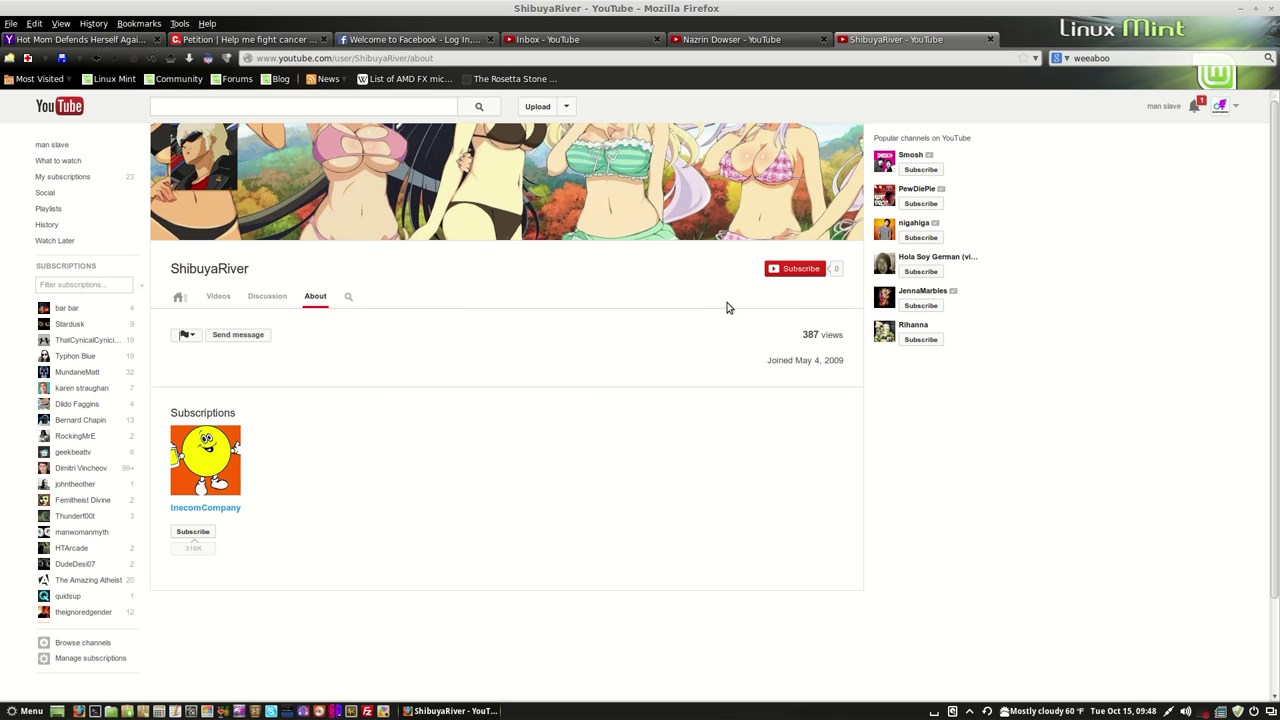
click(790, 45)
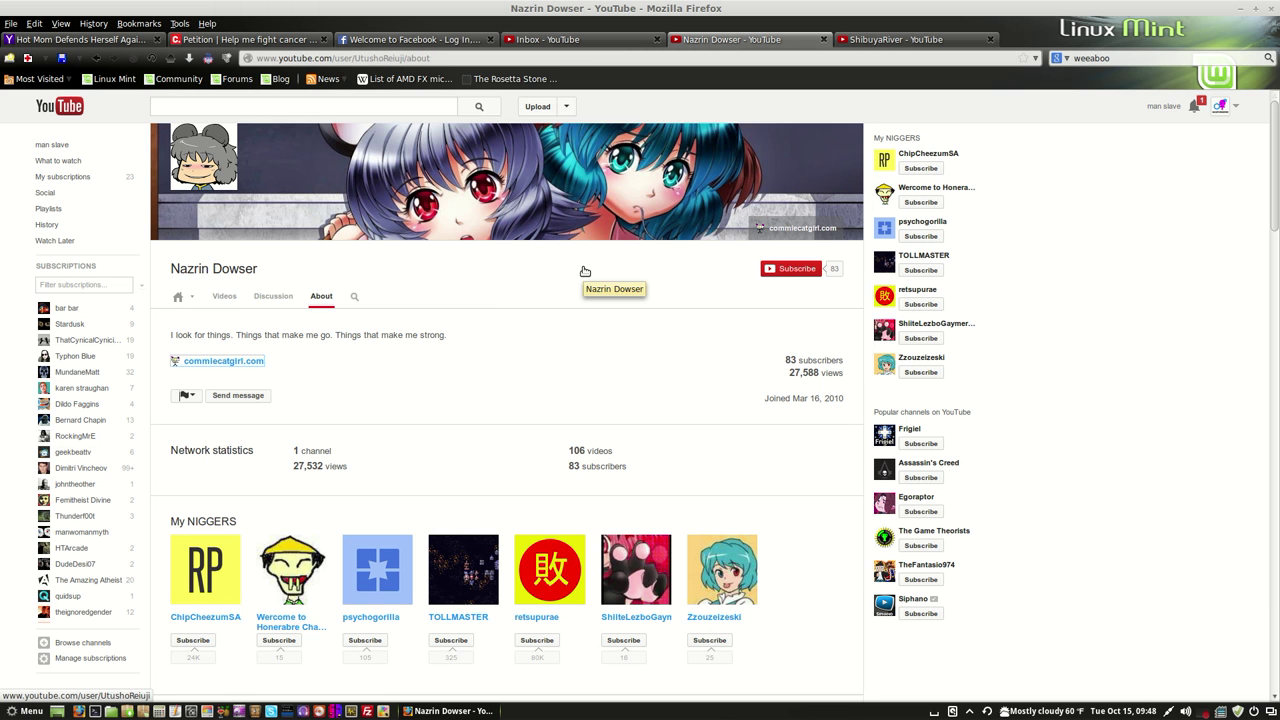
Return to the inbox and read the comments on Rise of Elite MGTOW, Messaging the Femitheist and the two Ashley Madison videos
click(555, 40)
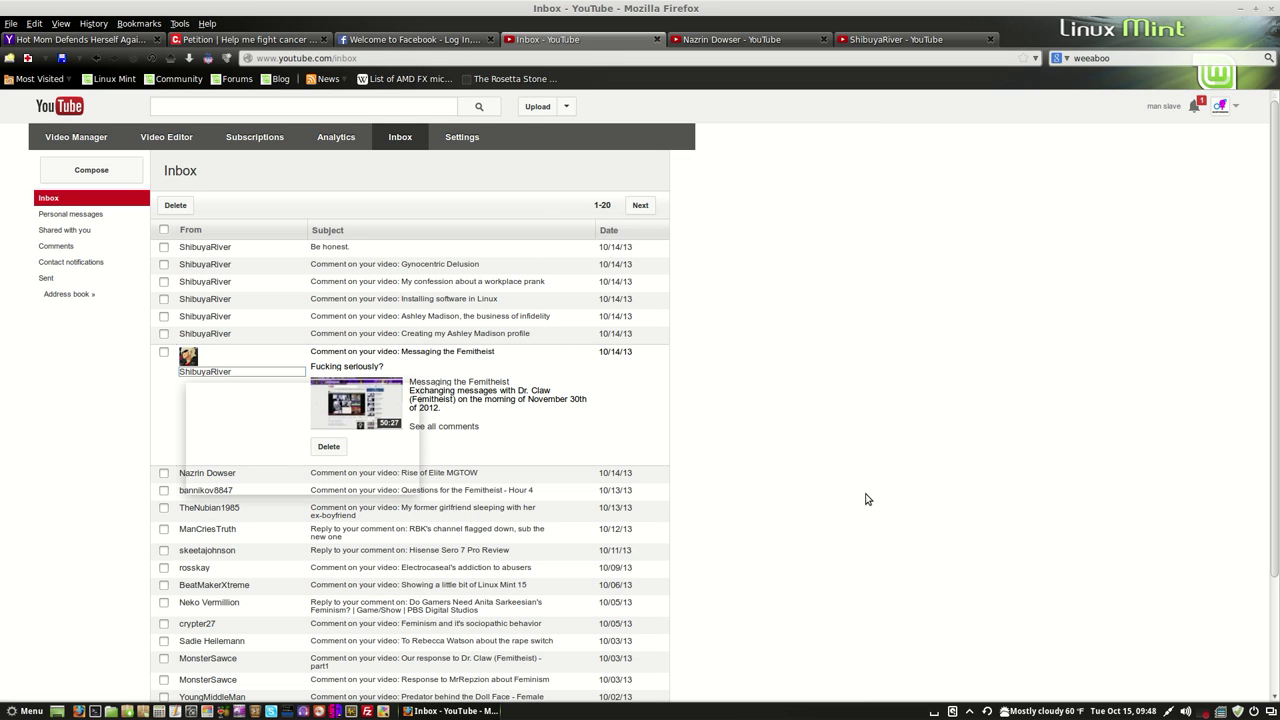
click(445, 474)
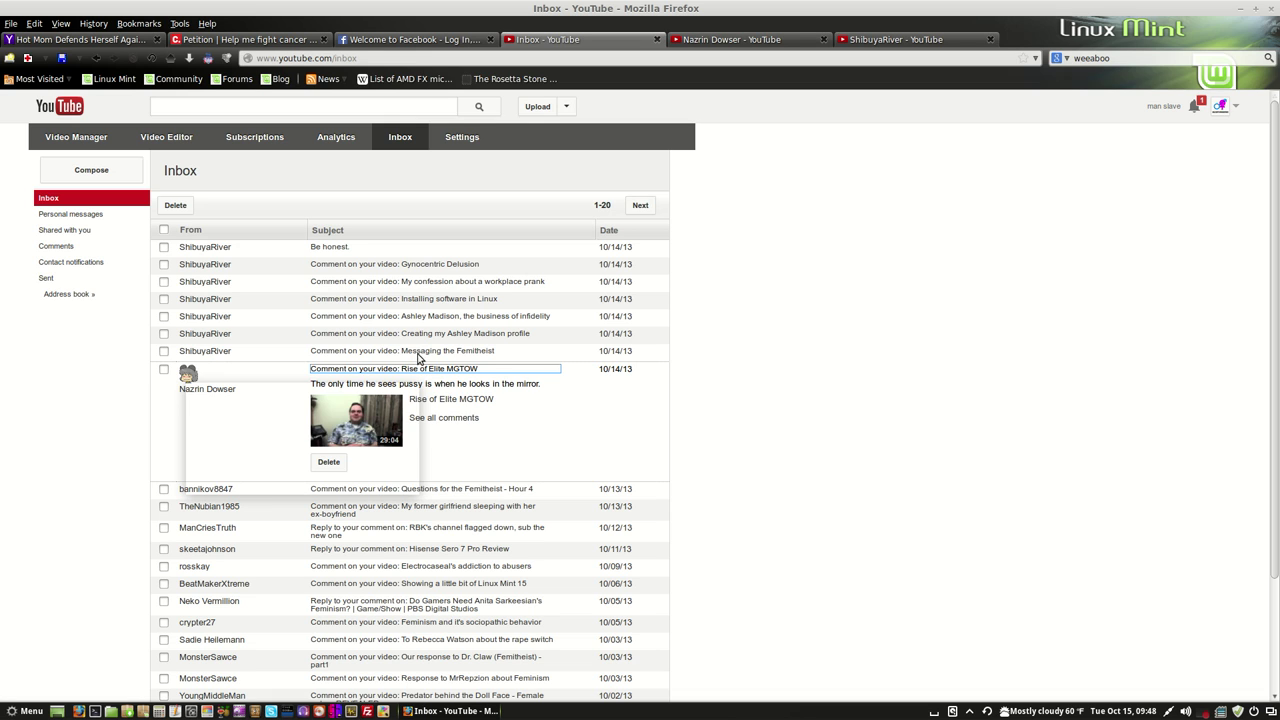
click(419, 352)
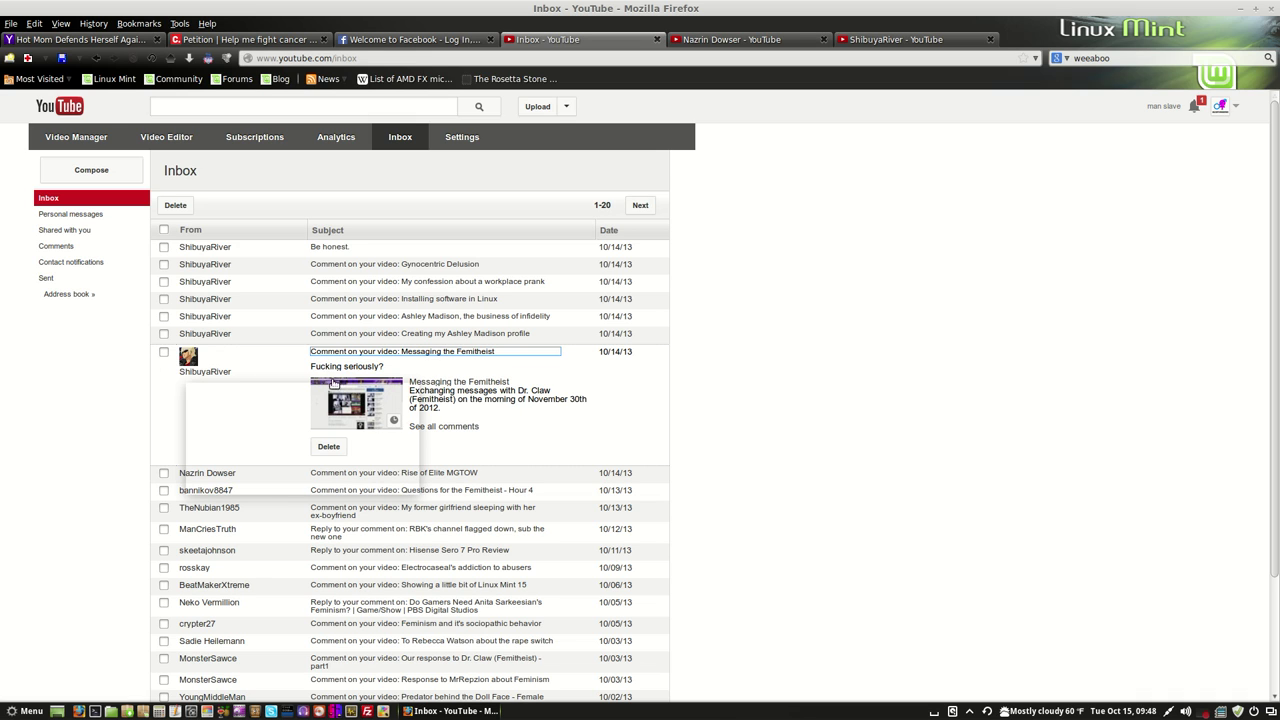
click(380, 334)
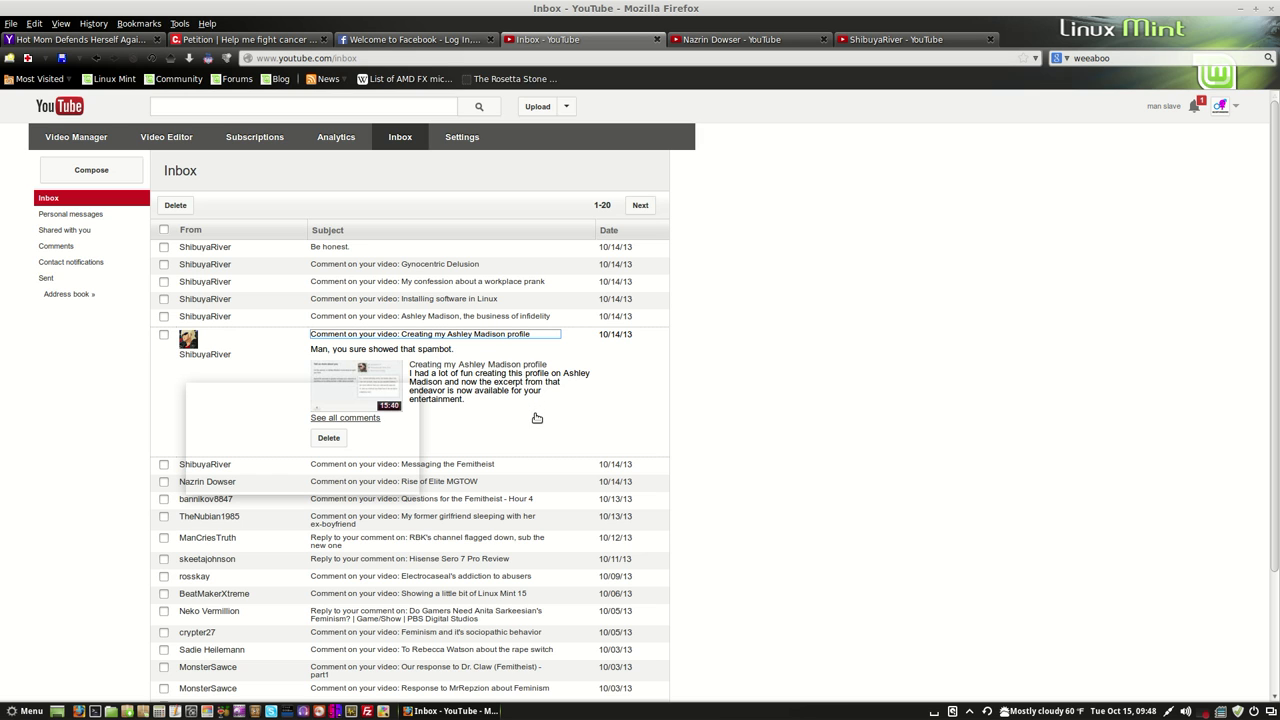
click(457, 316)
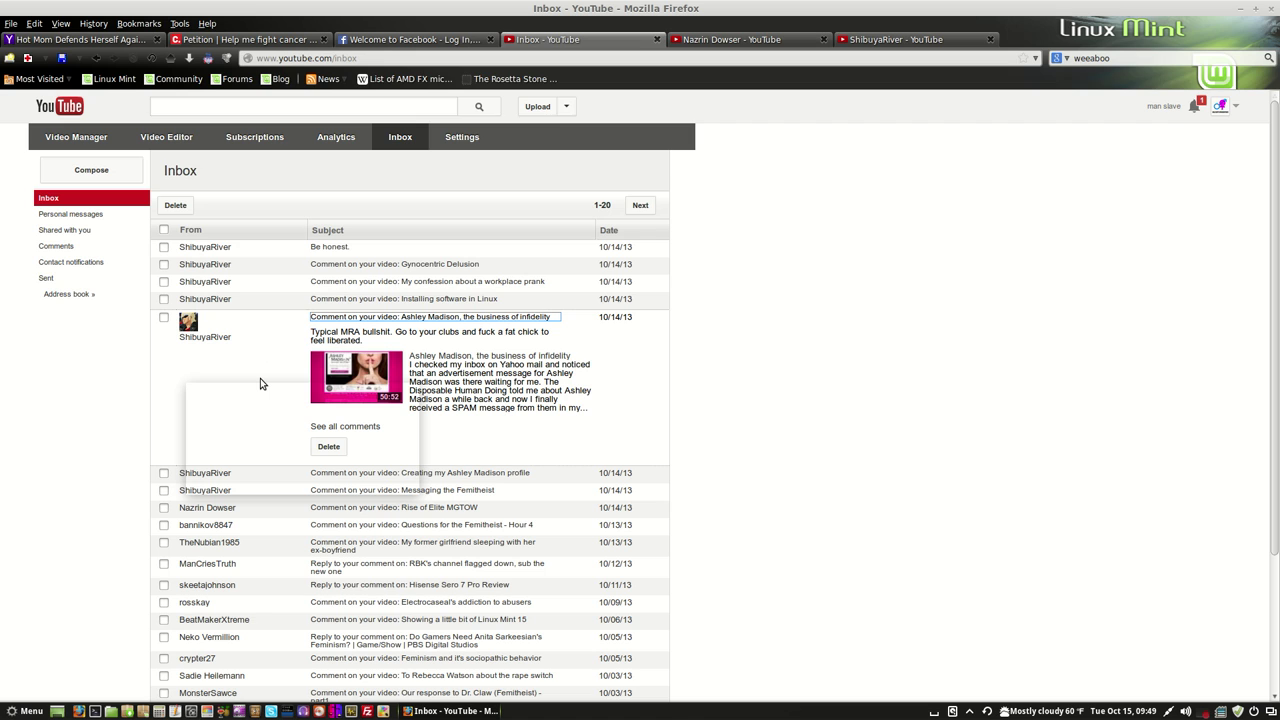
Read the inbox comments on Installing software in Linux, My confession about a workplace prank and Gynocentric Delusion
click(330, 299)
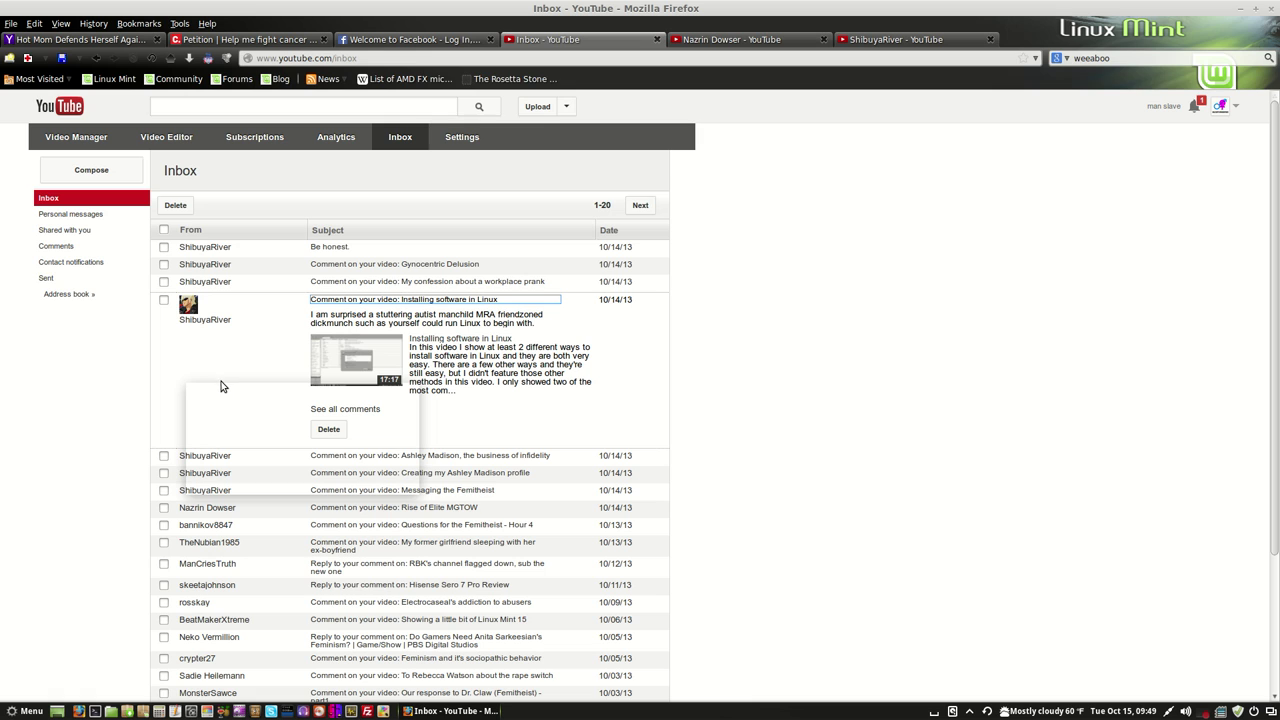
click(334, 283)
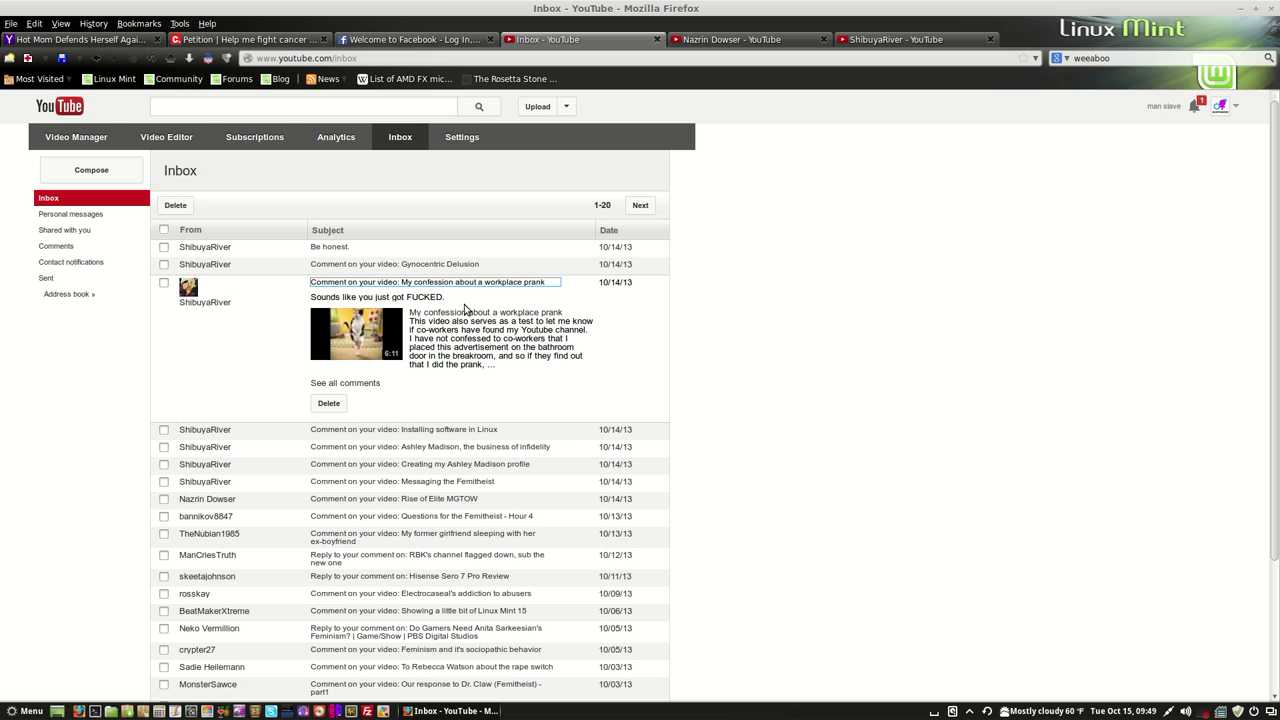
click(345, 265)
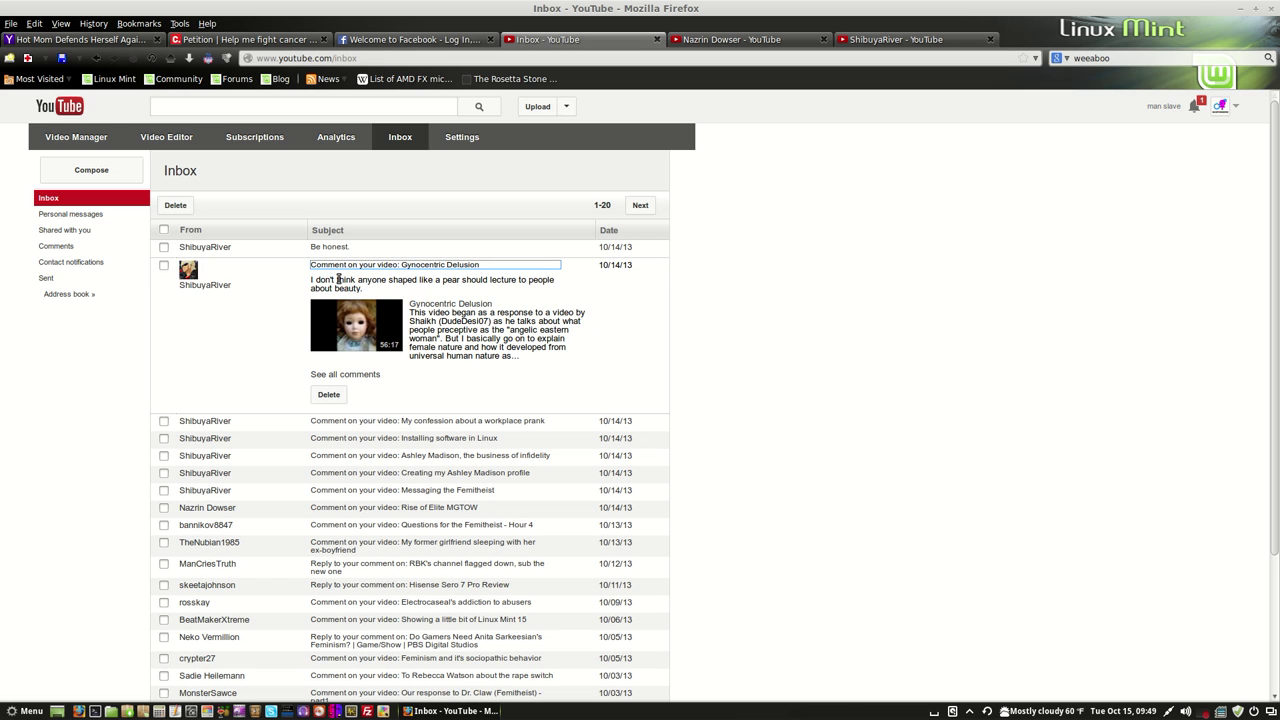
mouse_move(288, 336)
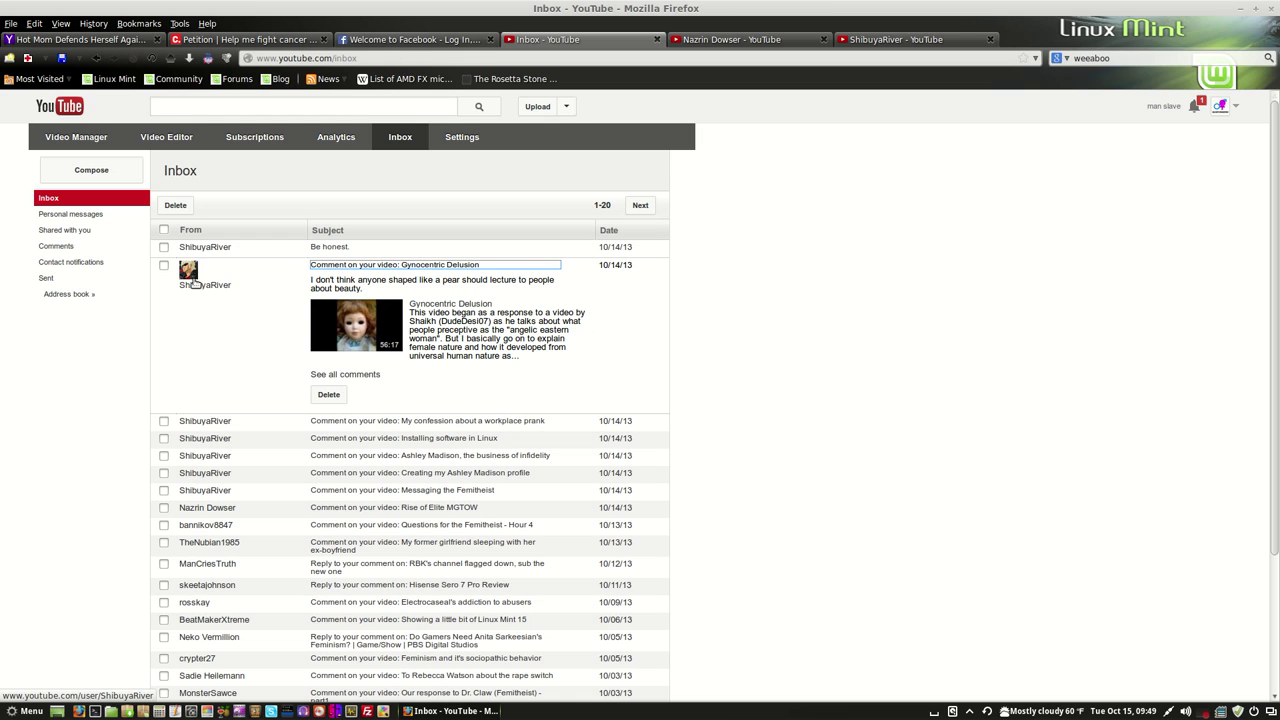
mouse_move(300, 290)
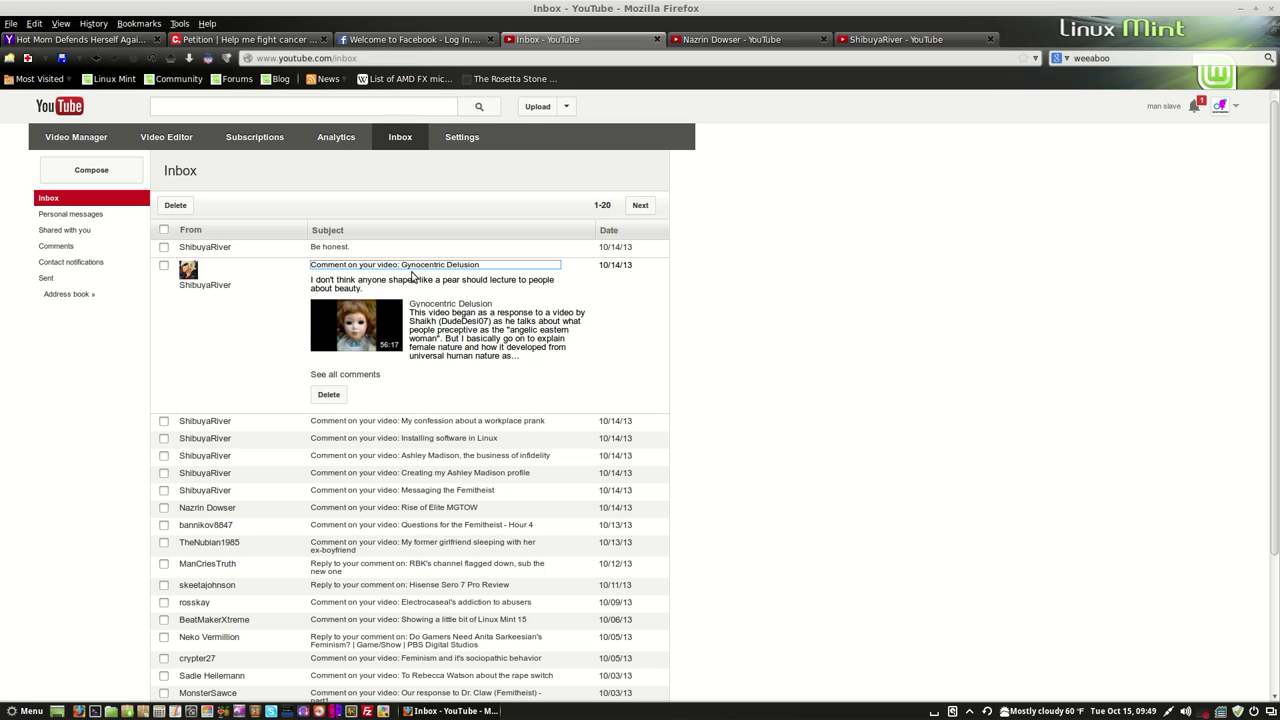
Open the "Be honest." message in the inbox and start a reply to it
click(330, 248)
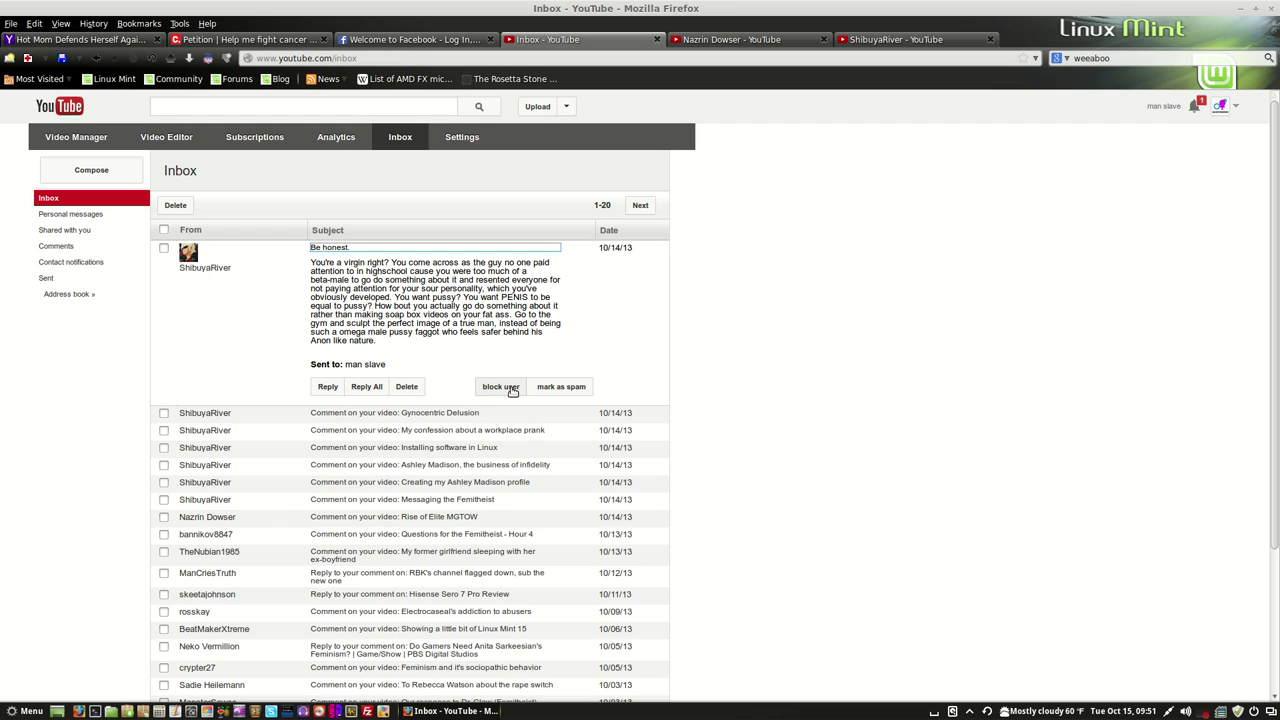
click(327, 389)
click(426, 402)
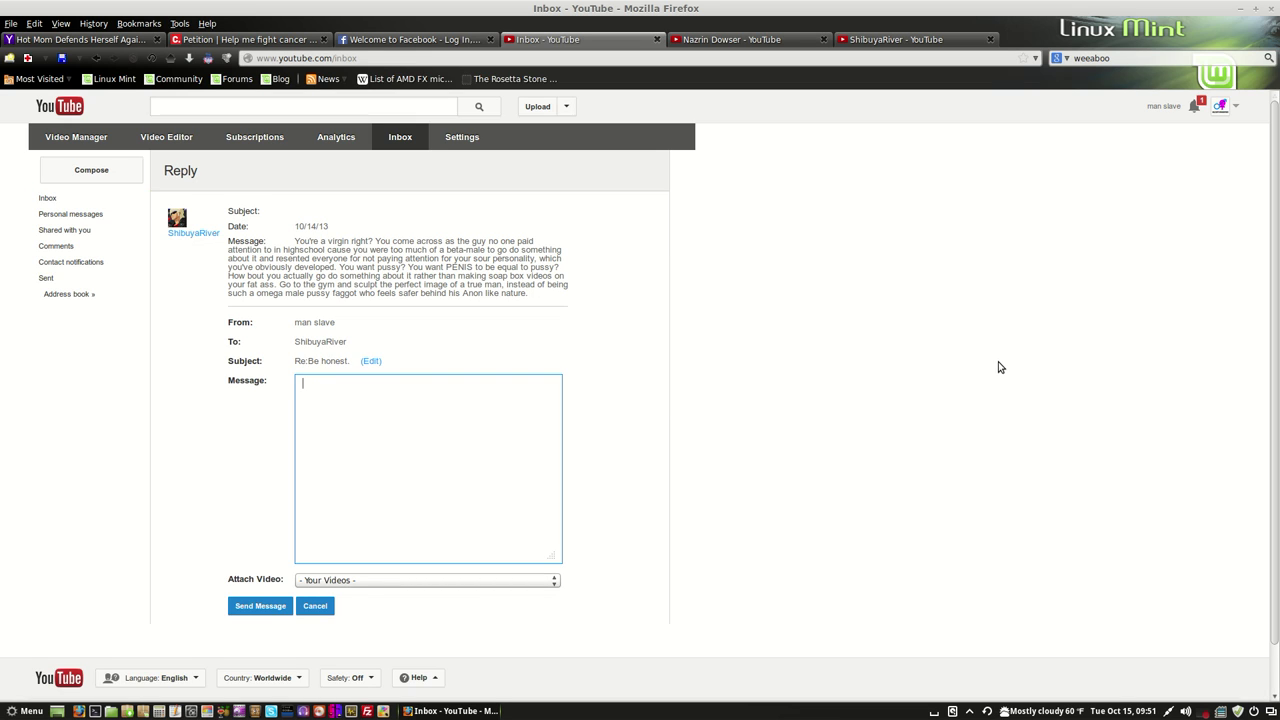
Write a first paragraph asking why the sender thinks I'm a virgin and whether they know anything beyond their own projected internal attributes
text(What makes you think I'm a virgin?  Do you even know anyt)
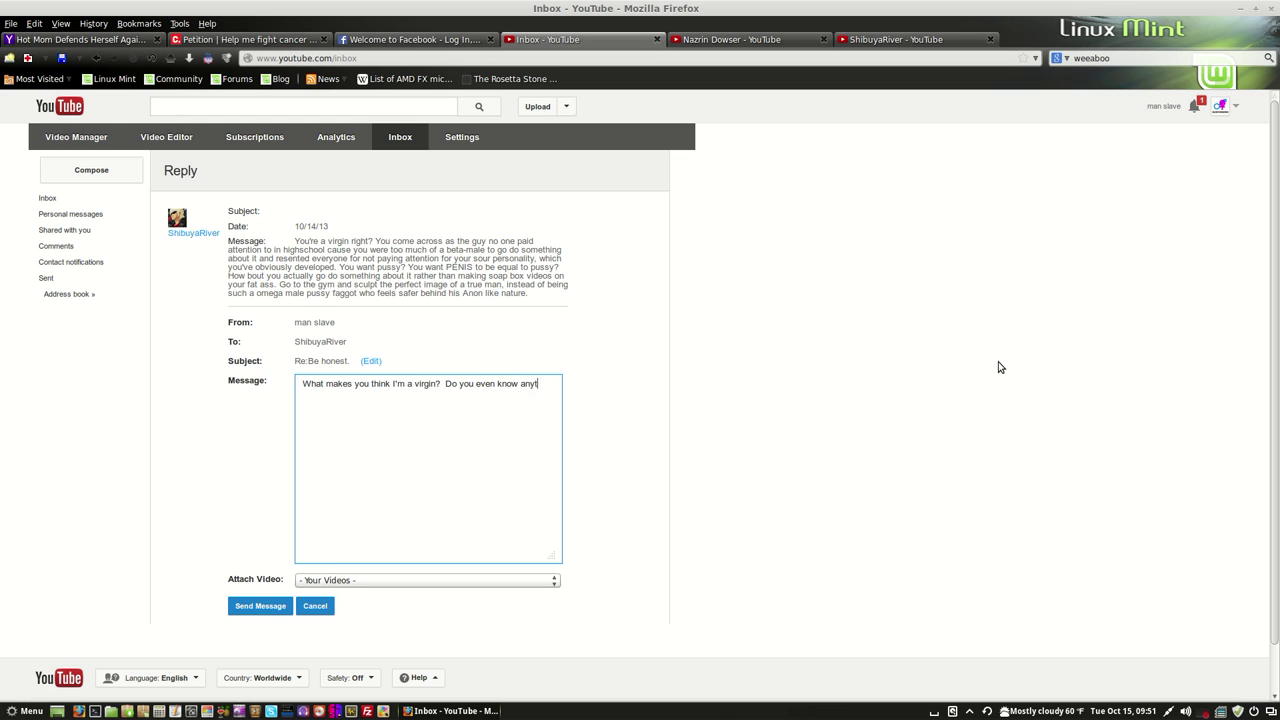
text(hing about me other than your oe)
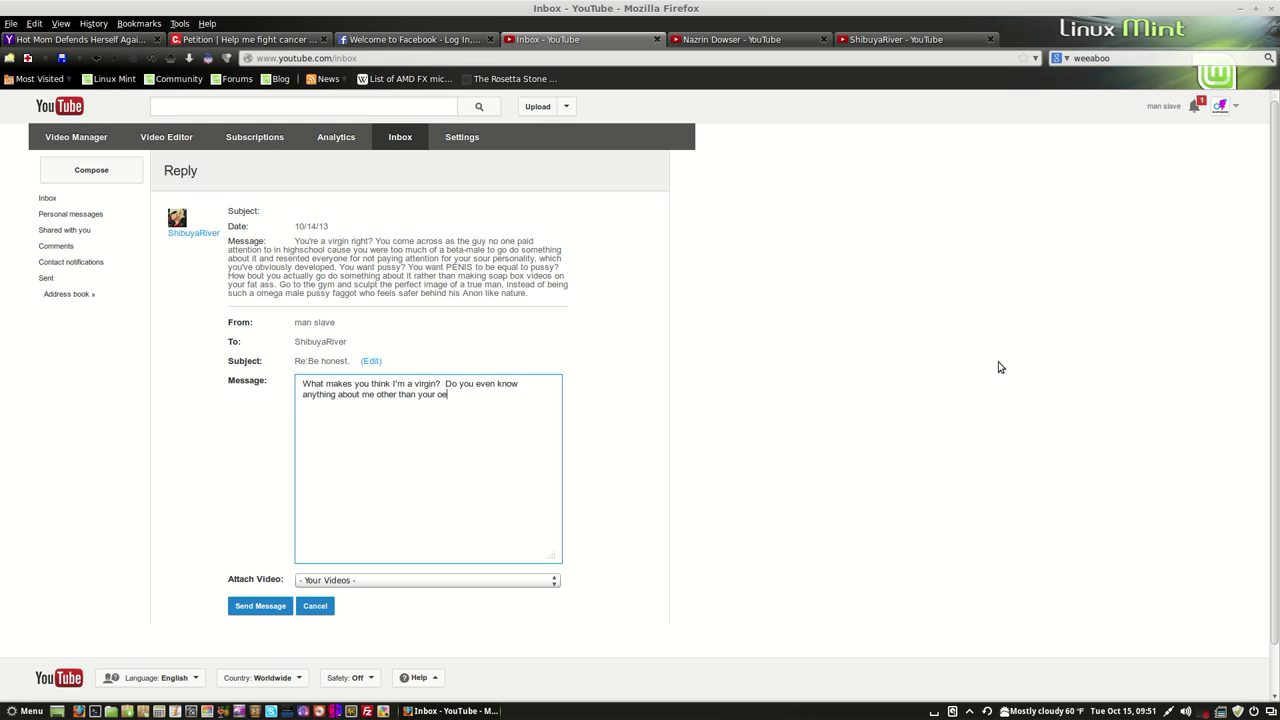
text(w internal attributes that you project onto me to see rel)
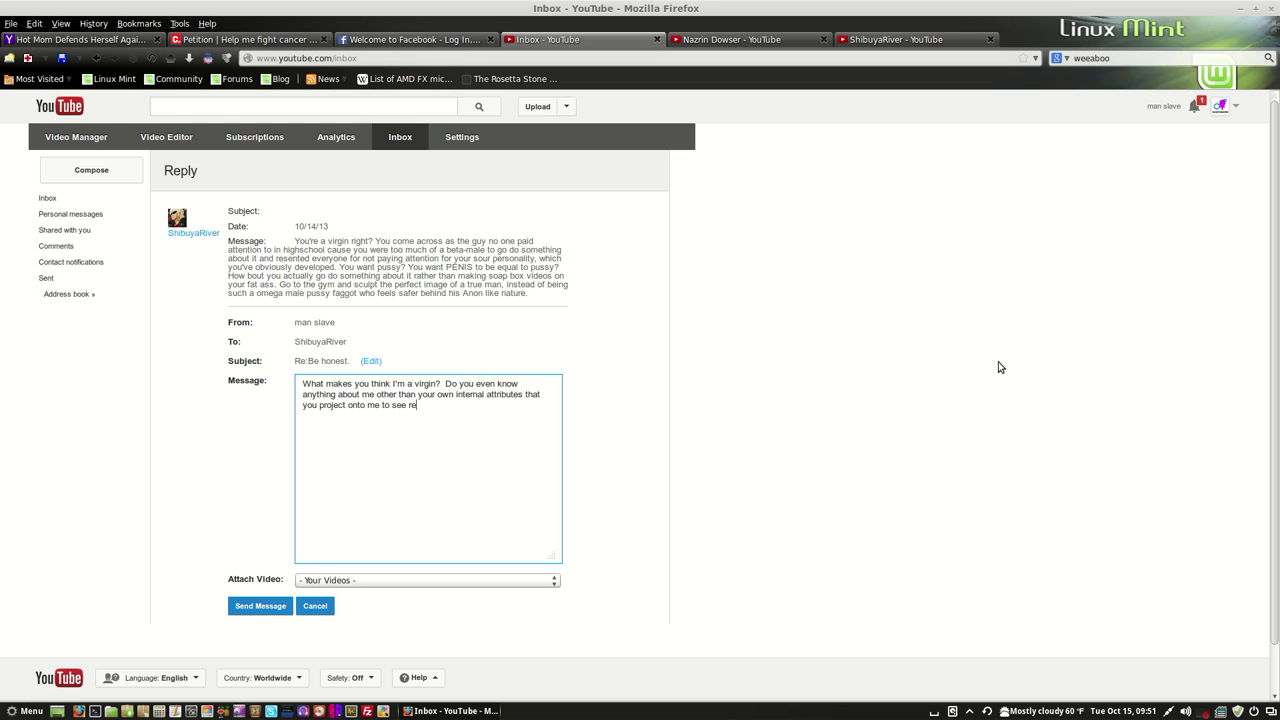
text(cted back for your viewing excitement?)
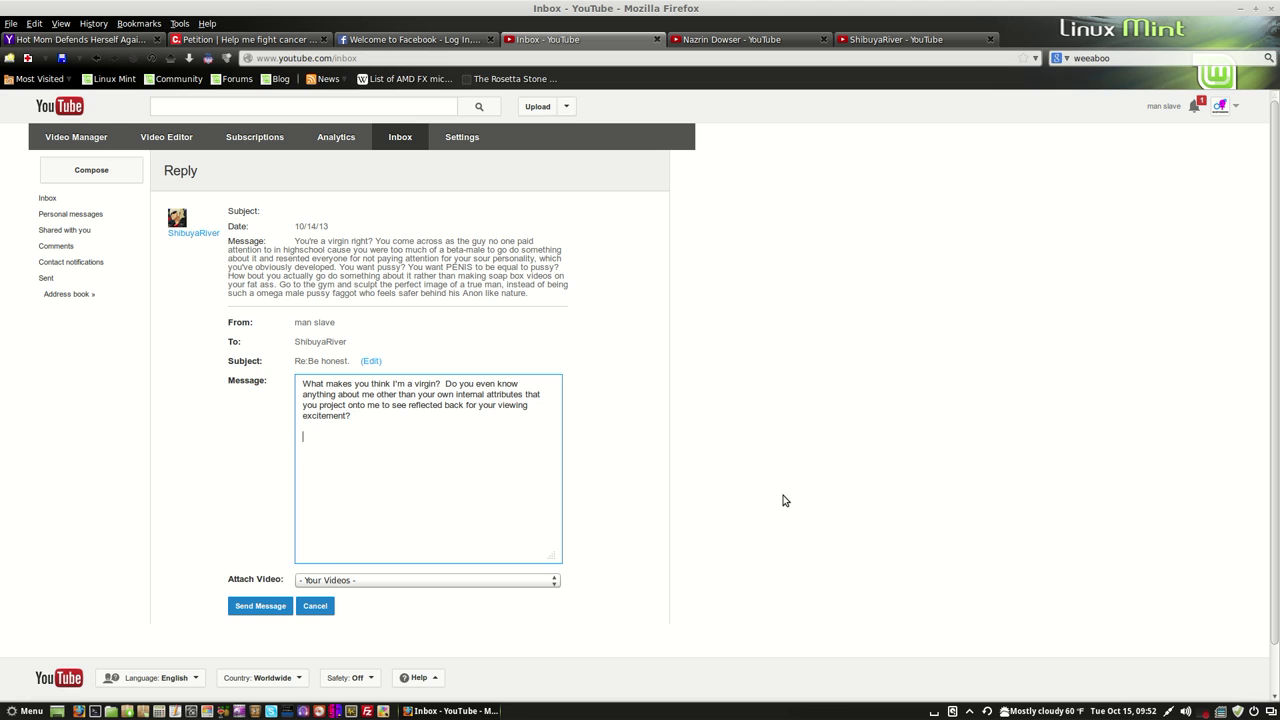
Begin a second paragraph with "What the fuck is your problem other than your unsatisfied existence", correcting the spelling of "existence"
text(What the fuck is your problem other than you)
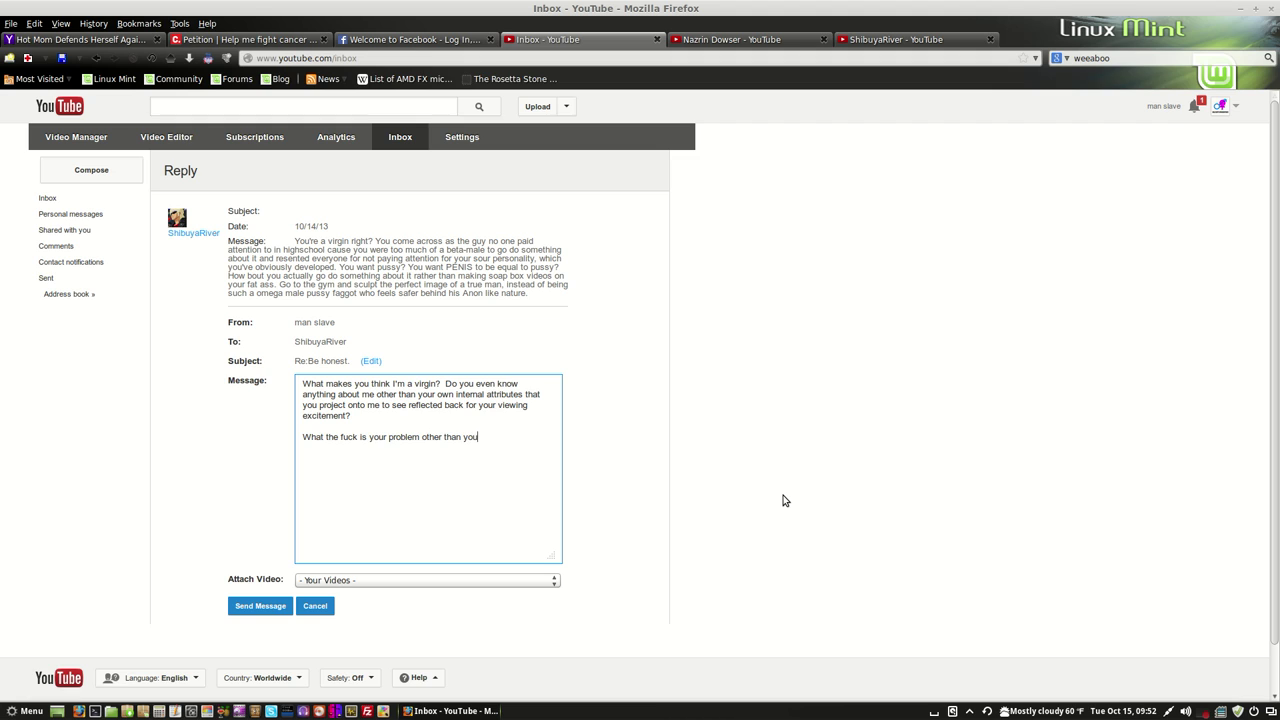
text(r unsatisfied)
text(estance)
right_click(344, 449)
click(366, 457)
Add "Why do you feel that your sense of self-worth should be judged by women and how they preceptive you?", using the suggested spelling "preceptive"
text(?  Why do you feel)
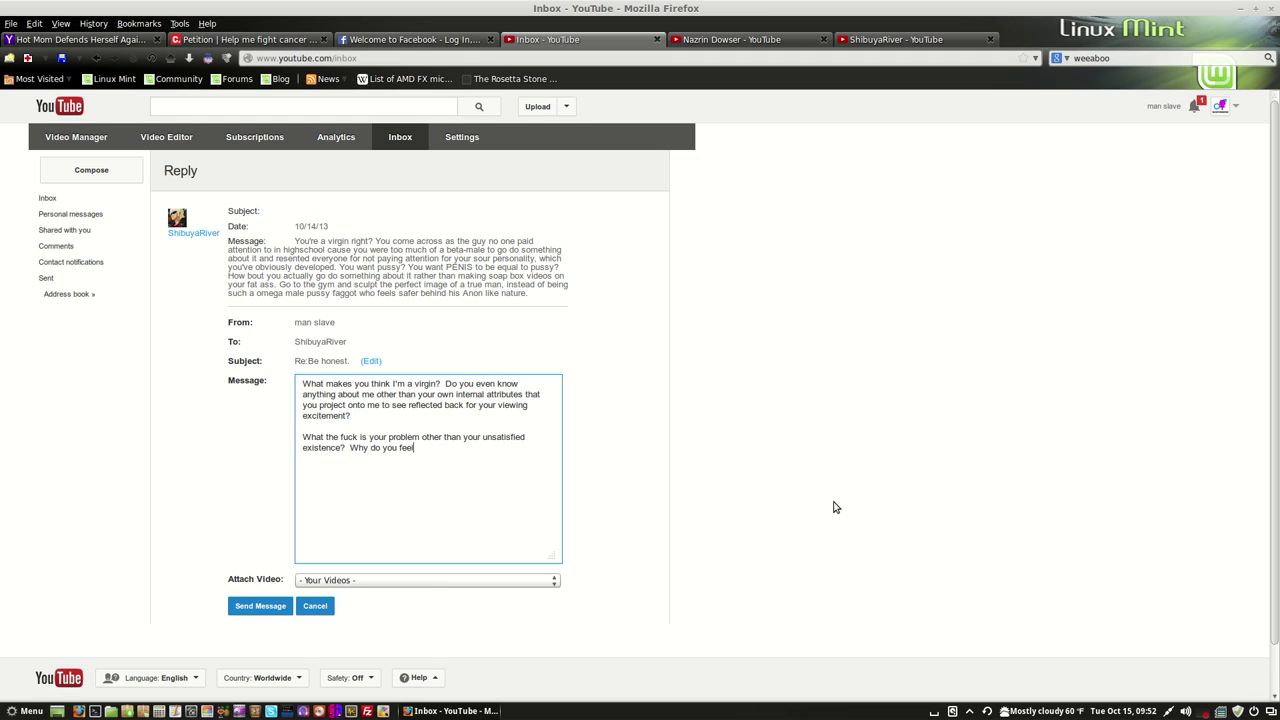
text( that your se)
text(nse of self)
text(-worth )
text(should be )
text(judg)
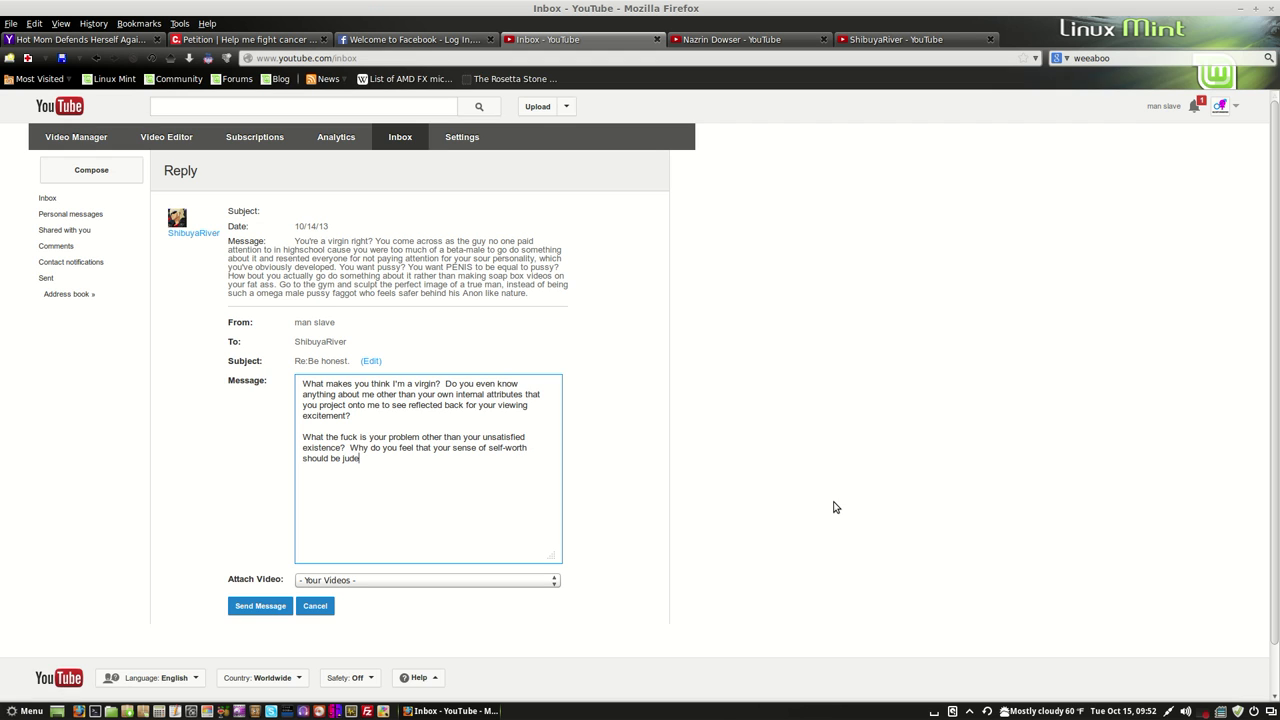
text(ed by women and how they precieve )
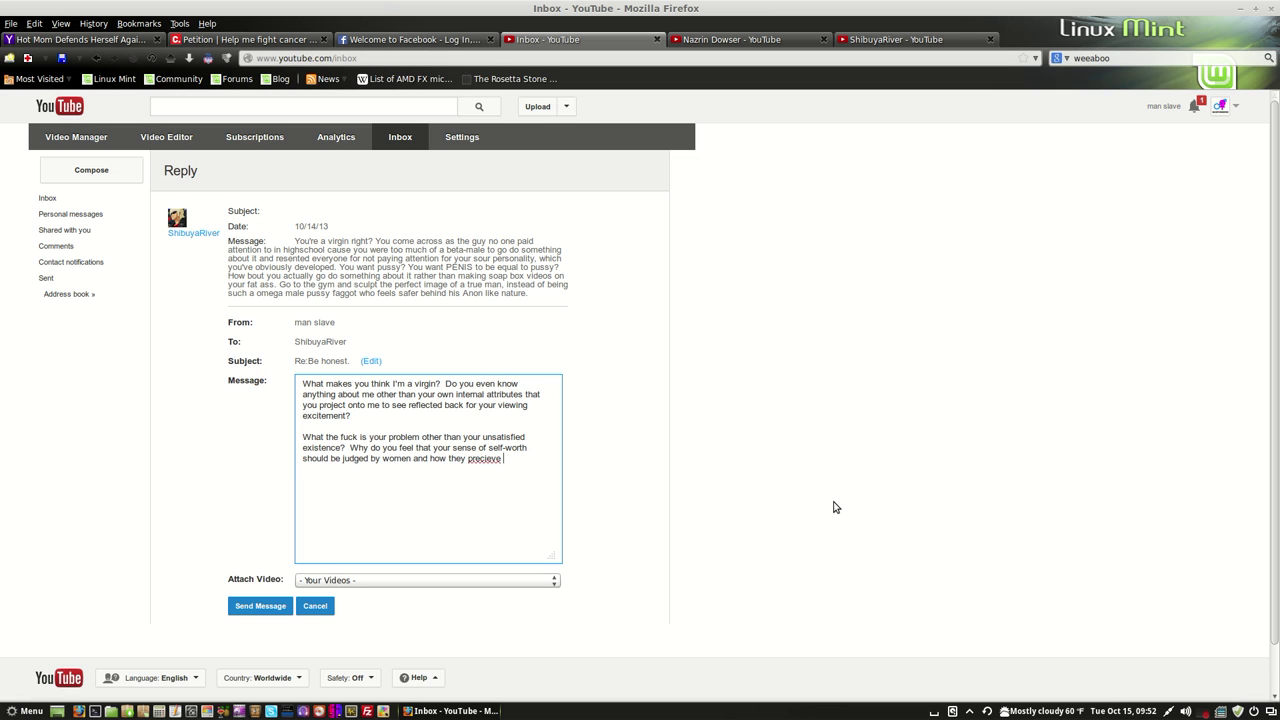
text(you)
text(u?)
key(BackSpace)
key(BackSpace)
text(?)
right_click(487, 459)
click(500, 466)
click(538, 461)
Write a third paragraph calling the sender "a alpha wannabe" who compensates for being a failure by leaving crushing comments on my channel
text(You are a alpha wannabe who )
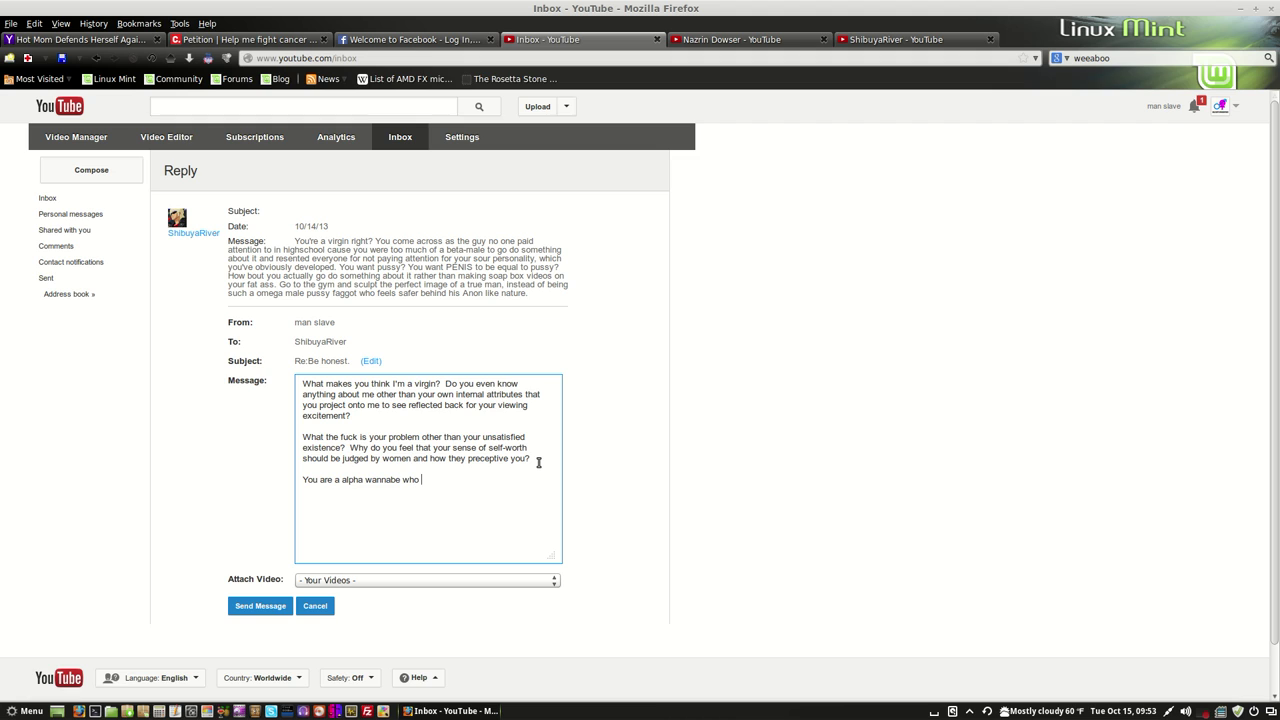
text(has no other recourse than to attempt to crush)
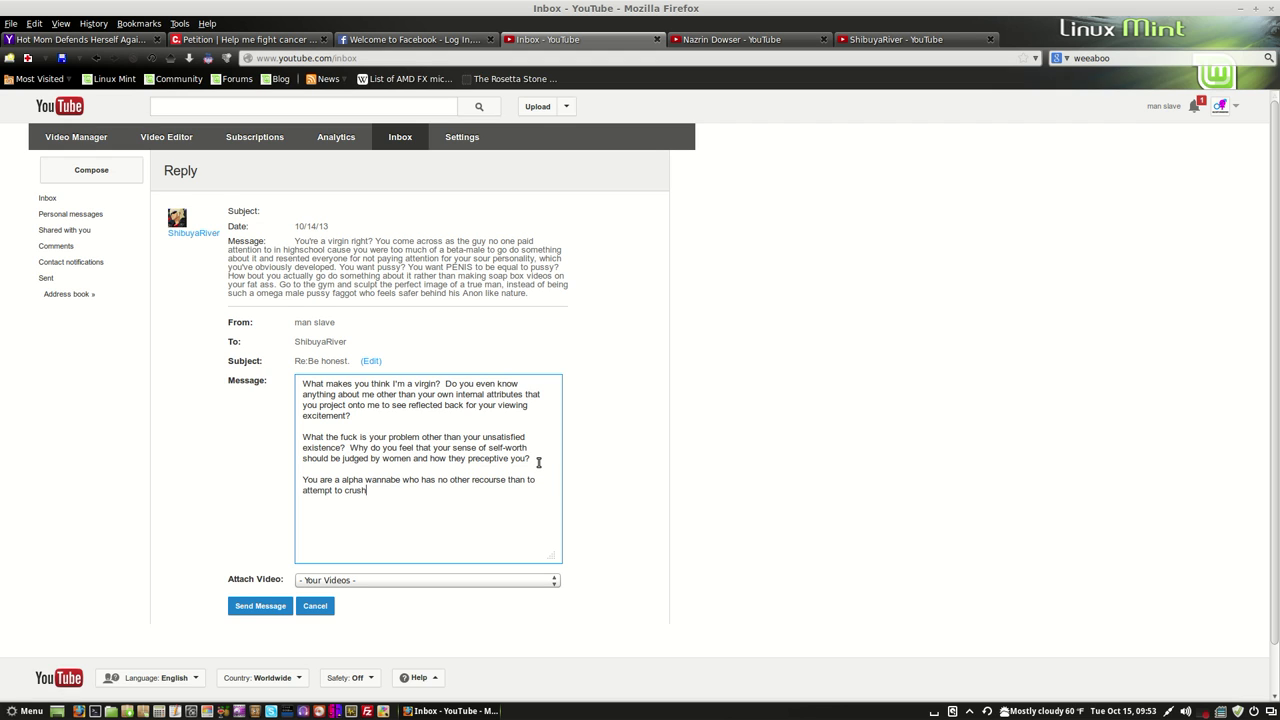
text( me with your comments so that you can compensa)
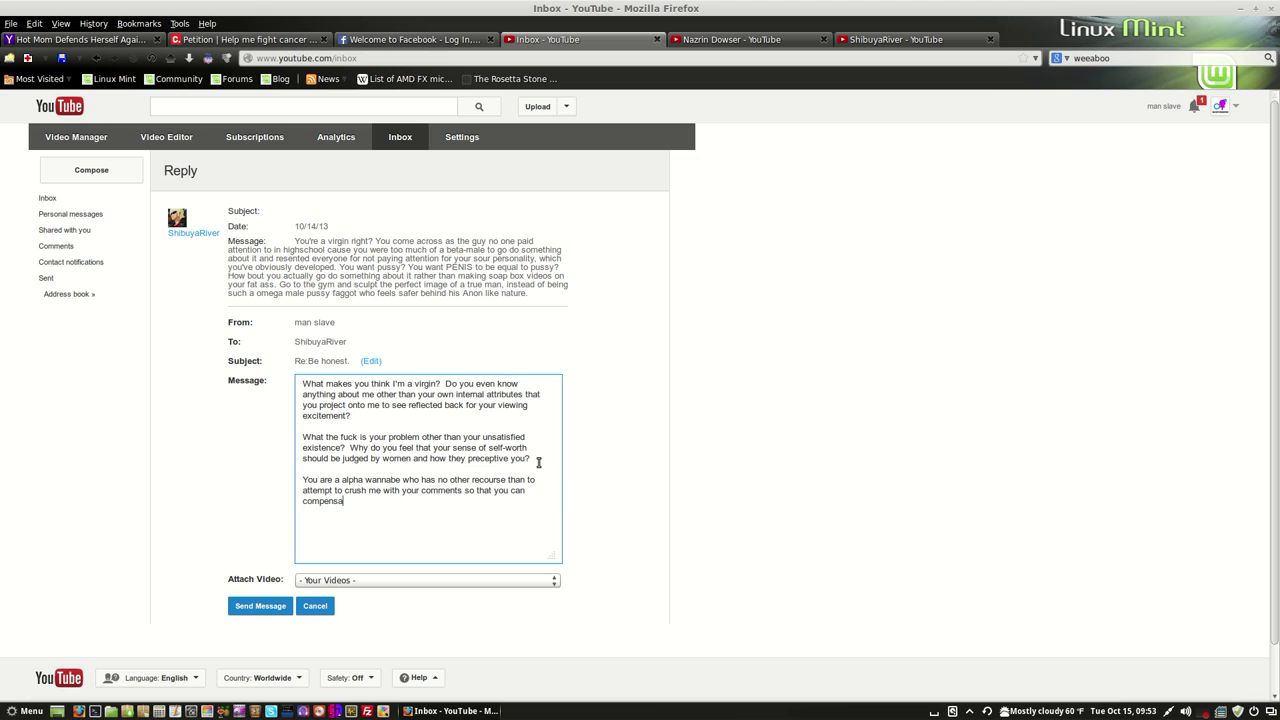
text(te for how much of a failure that you really are)
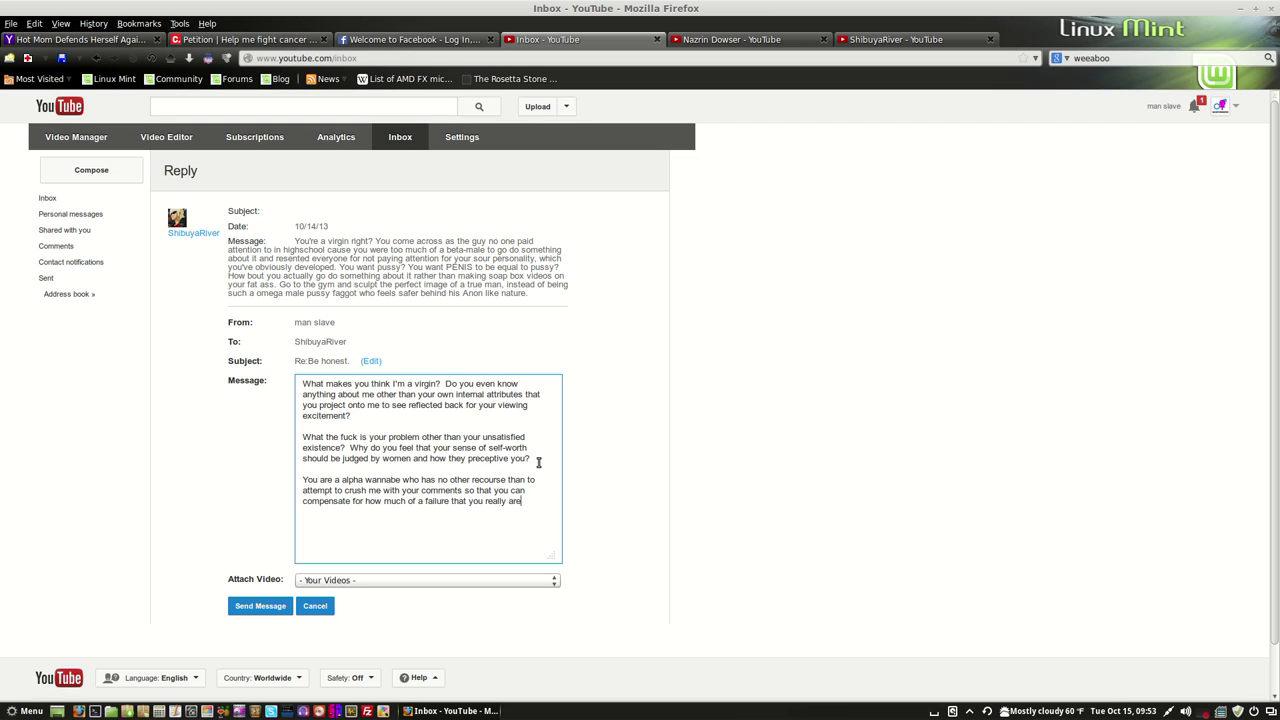
text(, else you would not have come onto my channel and )
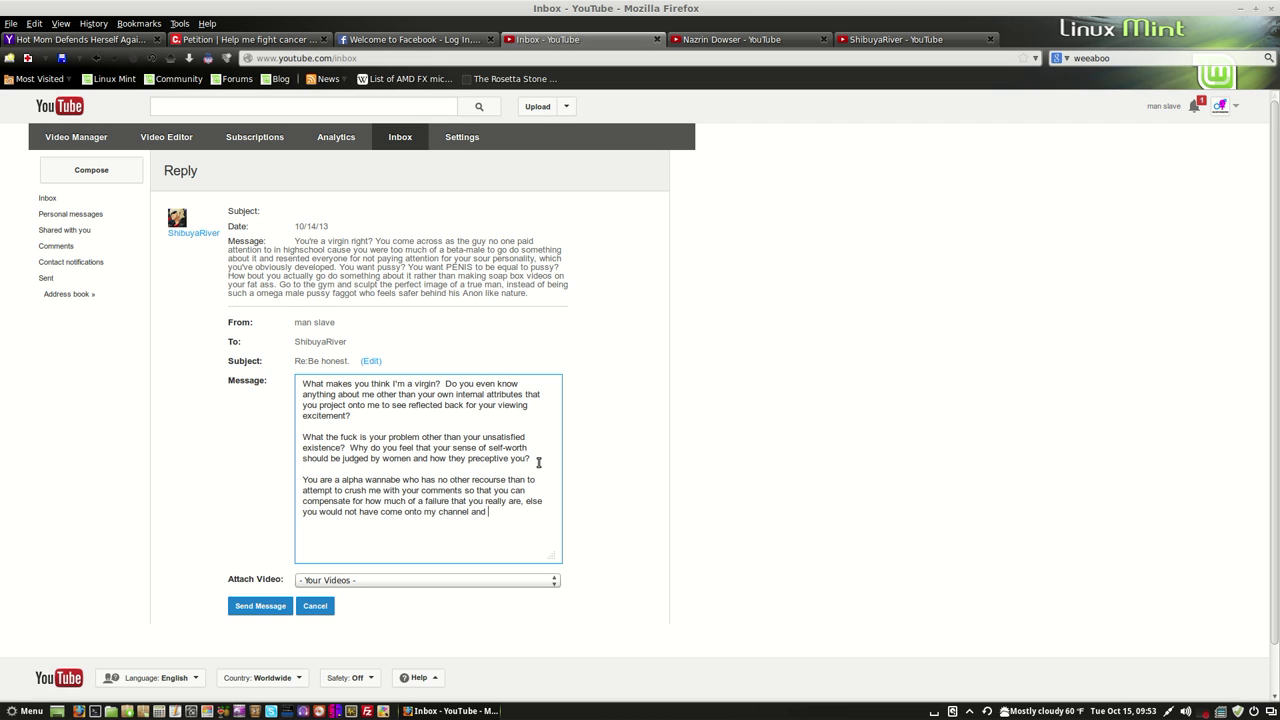
text(spewed your shit from the toothed recepticle.)
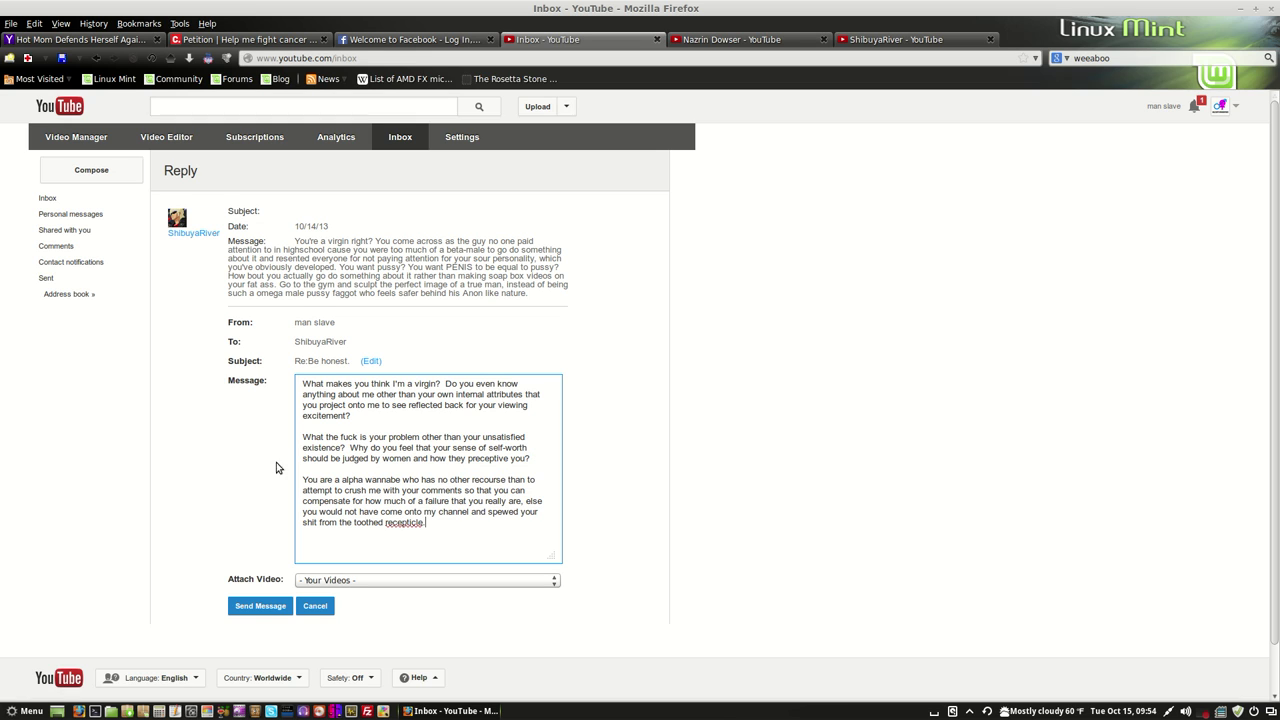
right_click(405, 523)
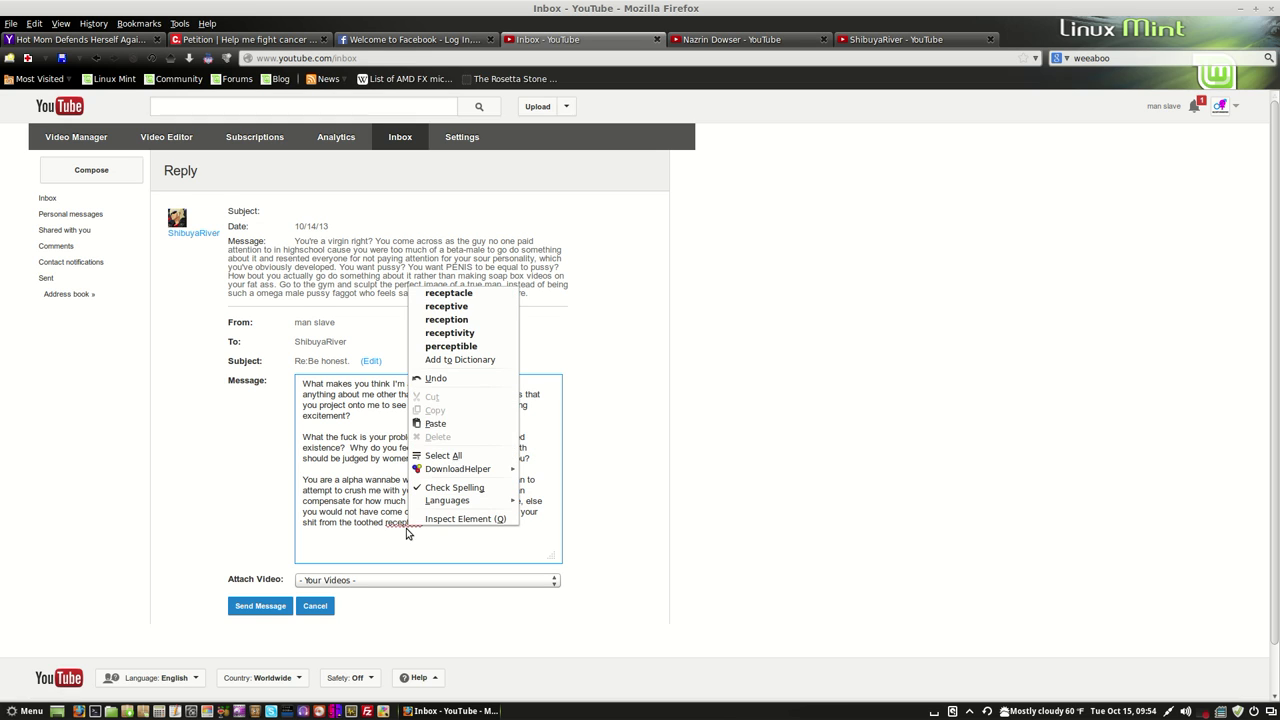
click(446, 306)
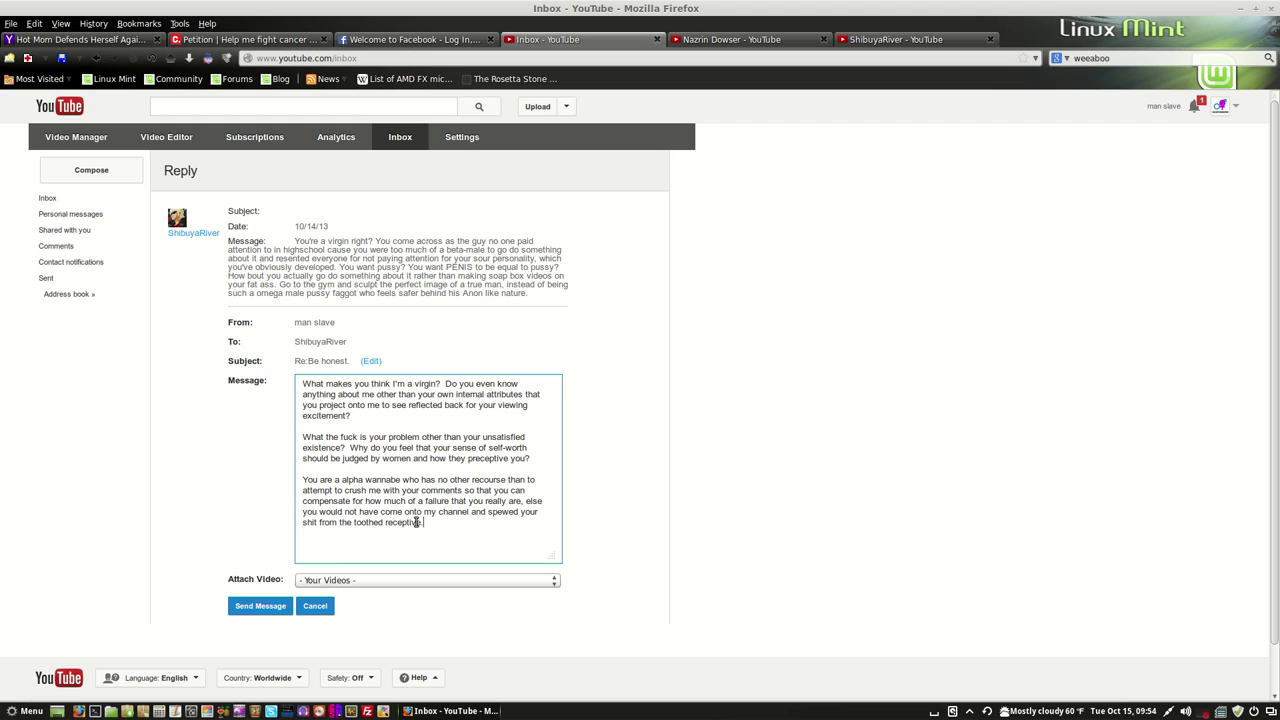
drag(411, 523, 474, 551)
text(cle.)
Correct the last word of the third paragraph to the suggested spelling "receptacle" and end the sentence with a period
right_click(406, 524)
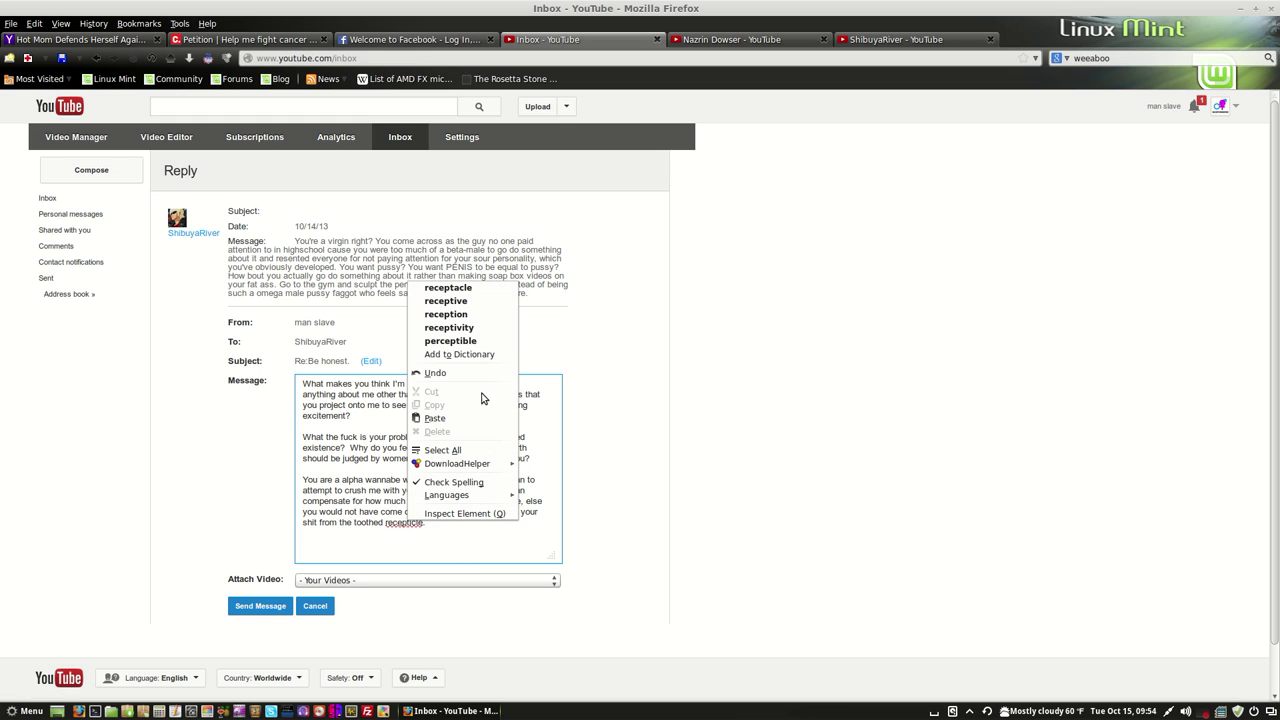
click(476, 288)
text(.)
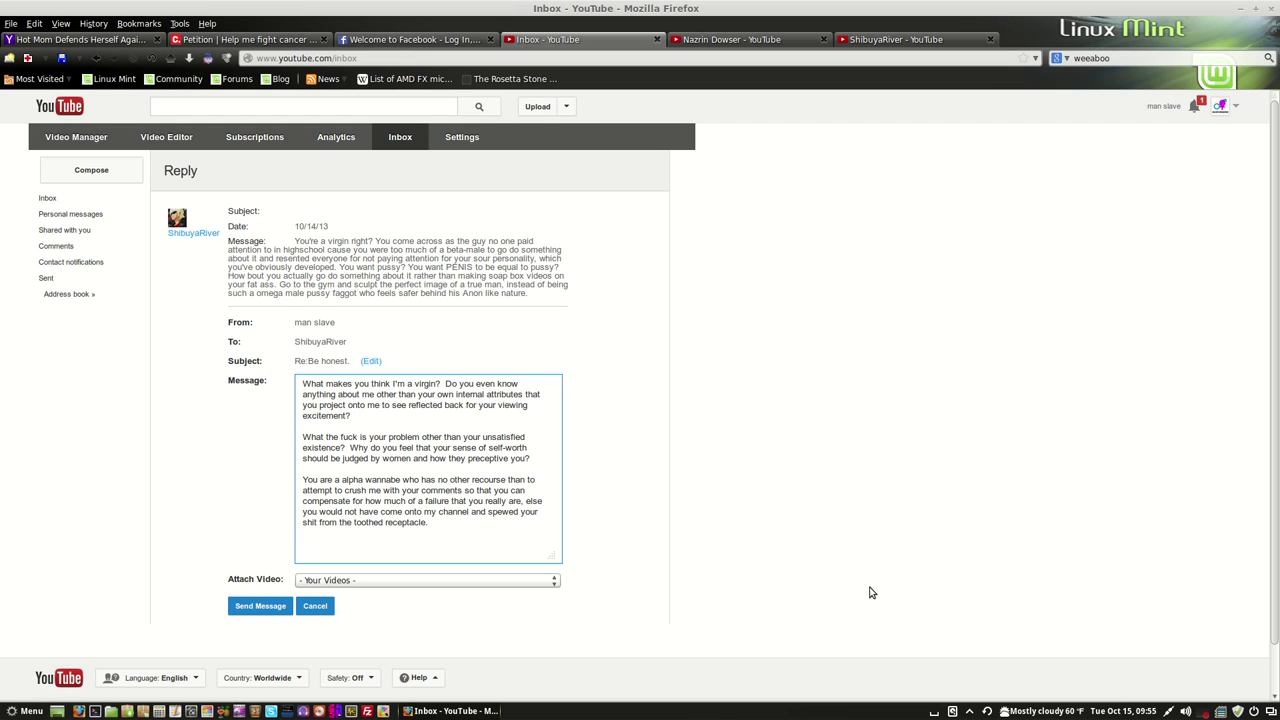
Start a fourth paragraph with "I got an idea, I would like to attend your court date when your alphaness loses"
text(I got an idea, I would like to attent)
key(BackSpace)
key(BackSpace)
text(d your co)
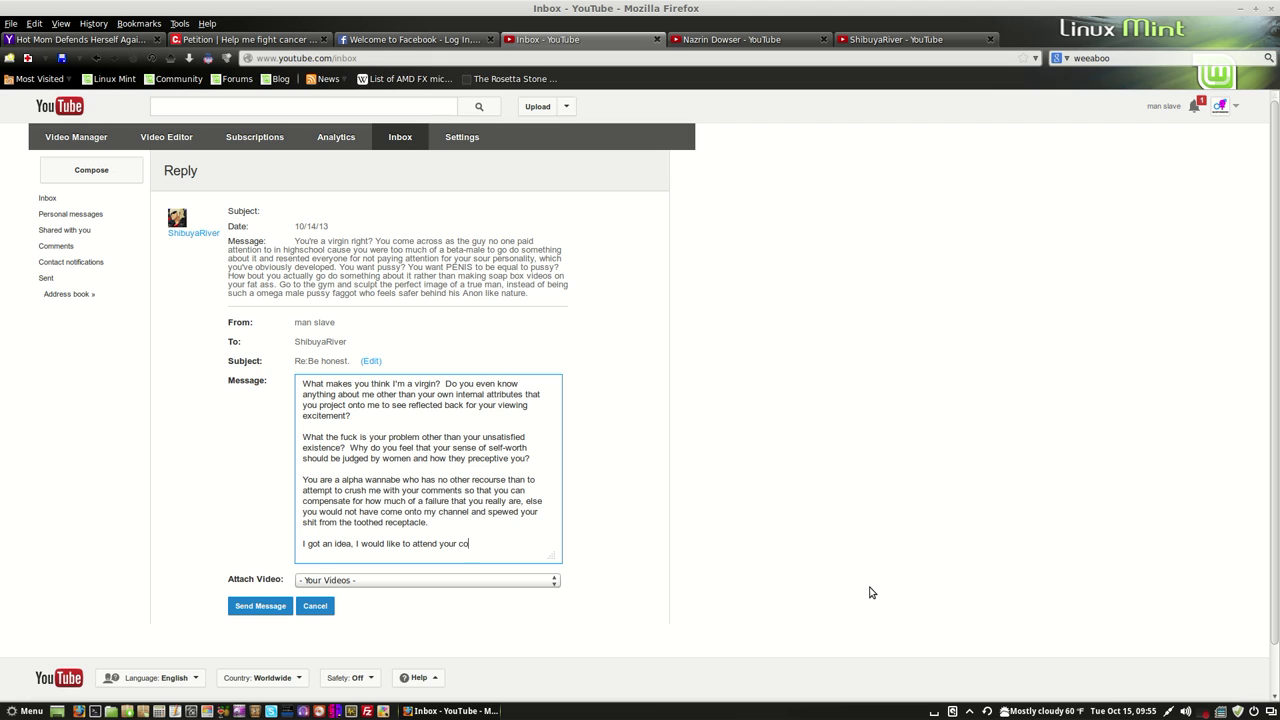
text(urt date when your alphaness loses)
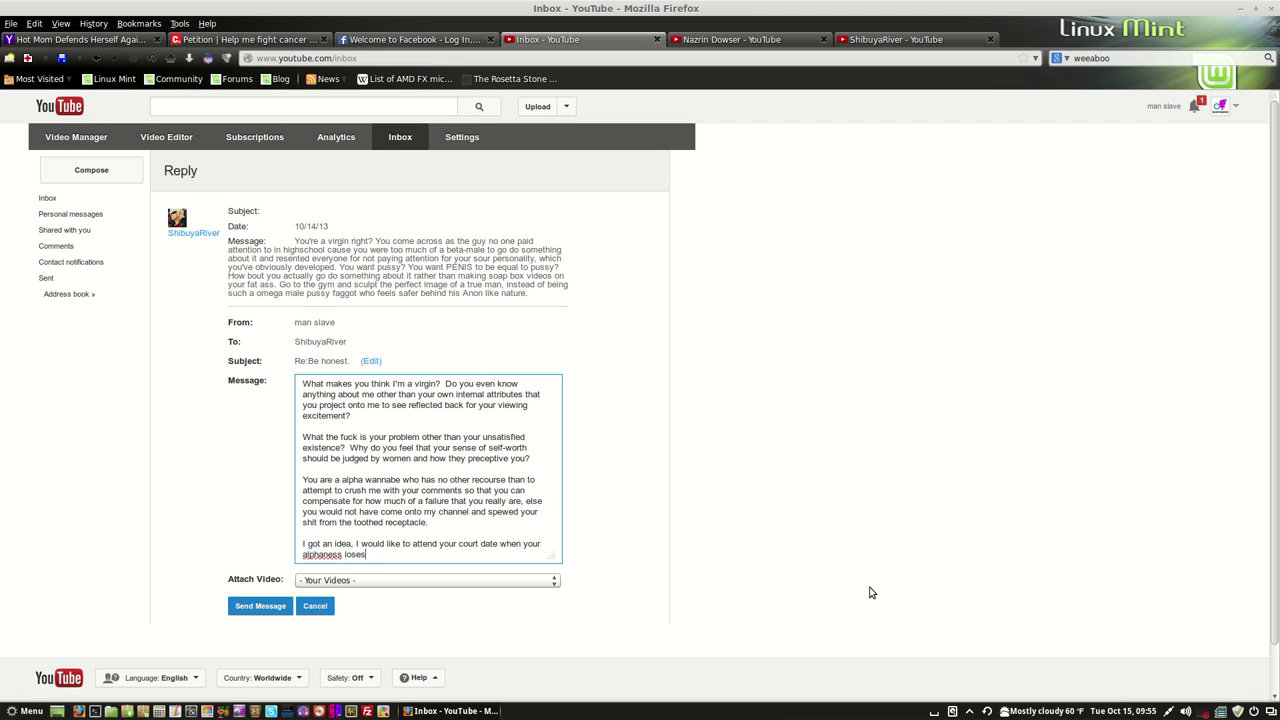
Continue with "it's appeal with women and one of them decides that feeling "loved" by society is more important than your"
text( it's appeal with women and one of t)
text(hem de)
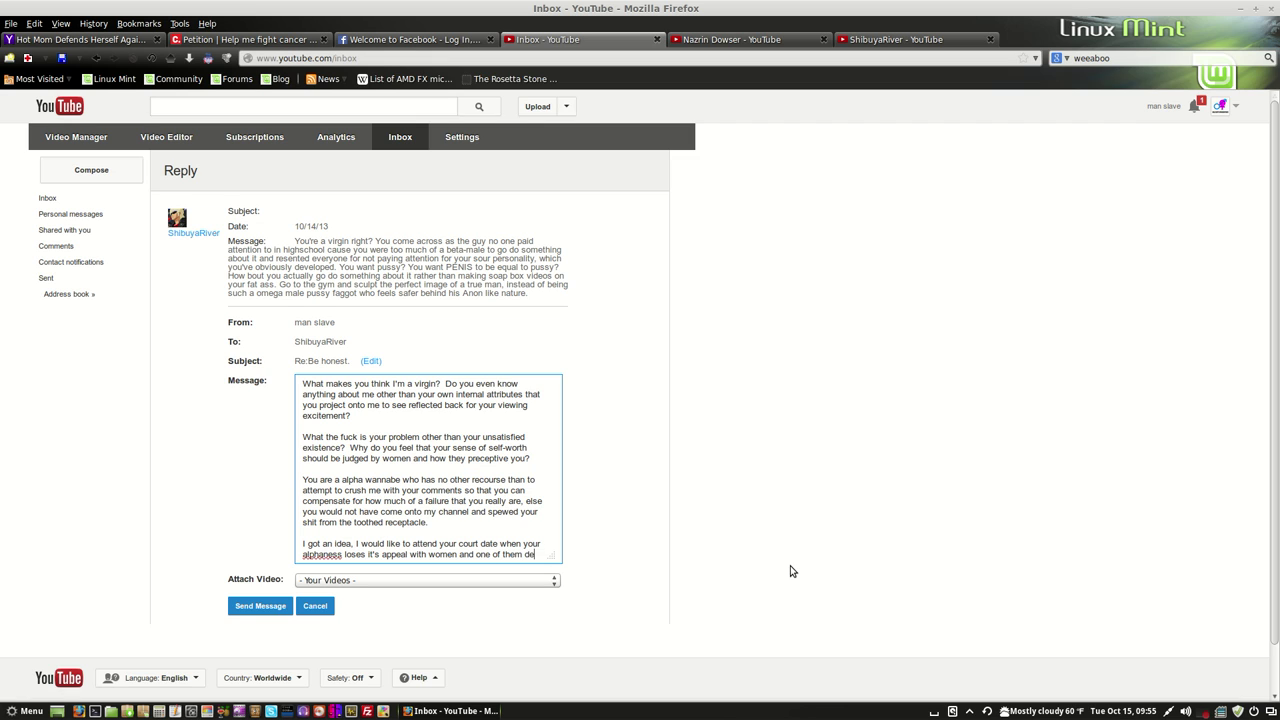
text(cides that feeling )
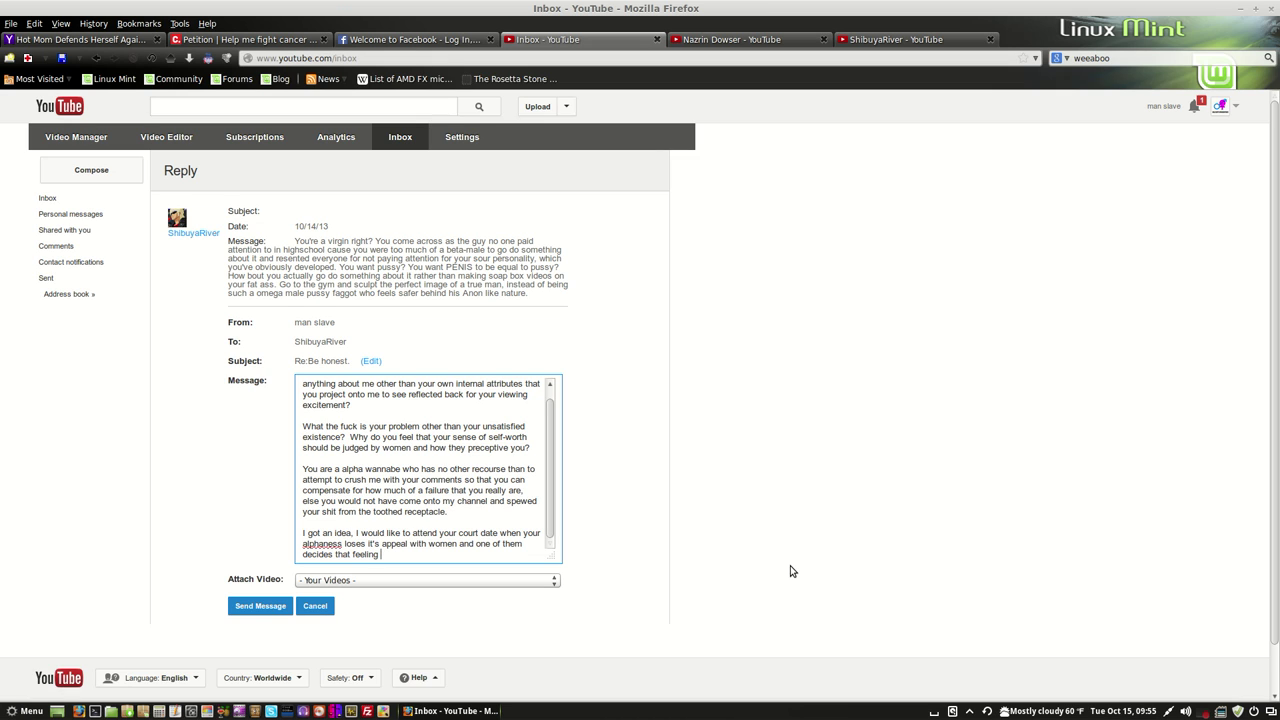
text("loved" by society is more important than your)
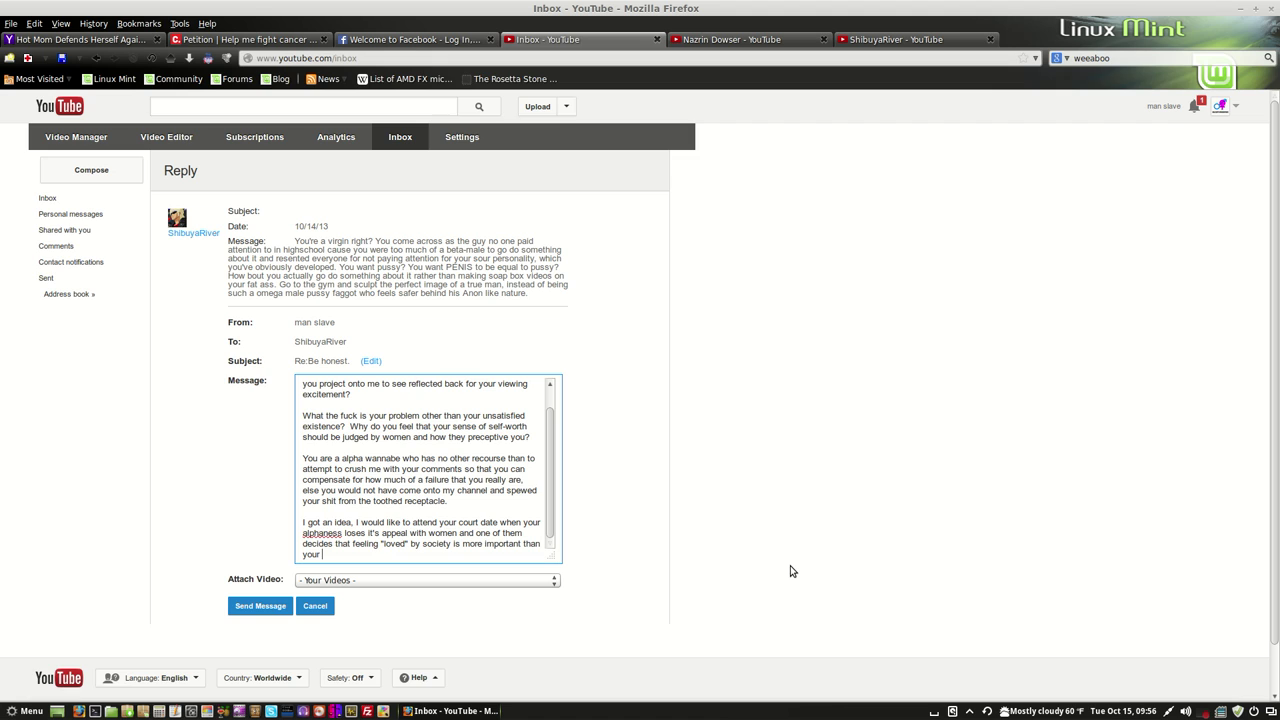
Finish the fourth paragraph with "freedom, and thus your dumb sex-addicted ass goes to prison on a allegation."
text( freedom, and thus your dumb sex-addicted )
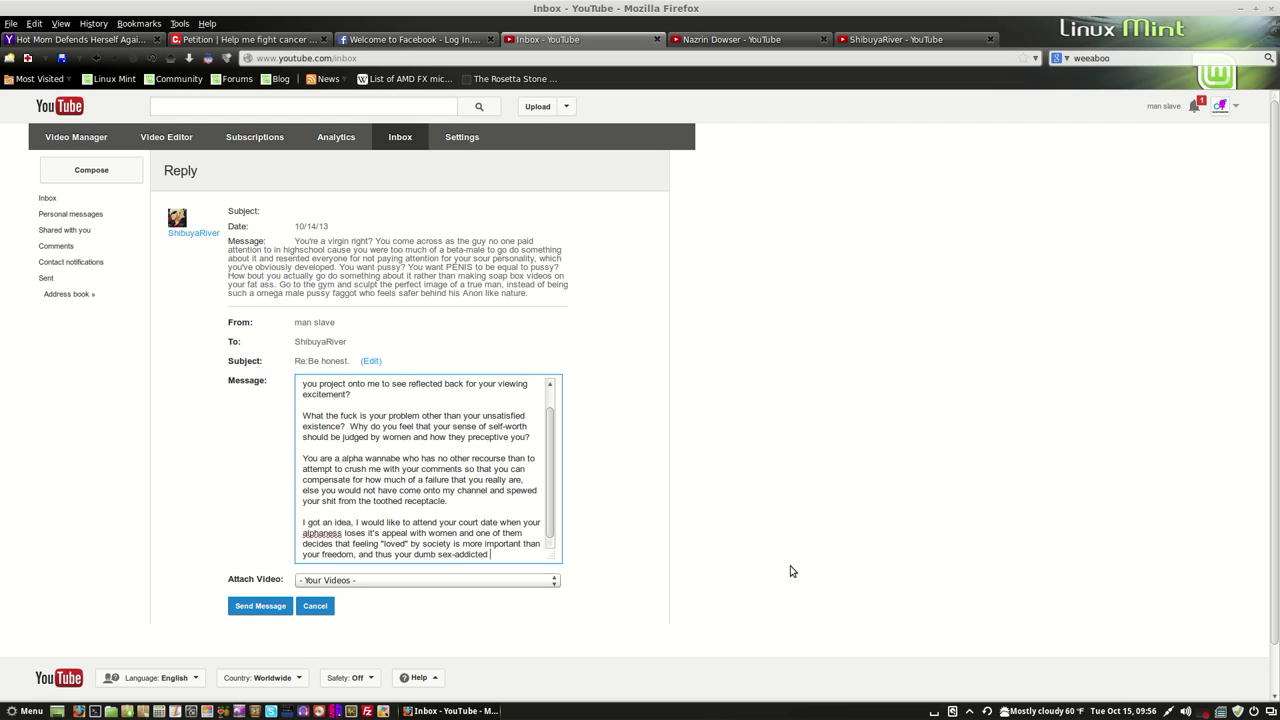
text(ass goes to priso)
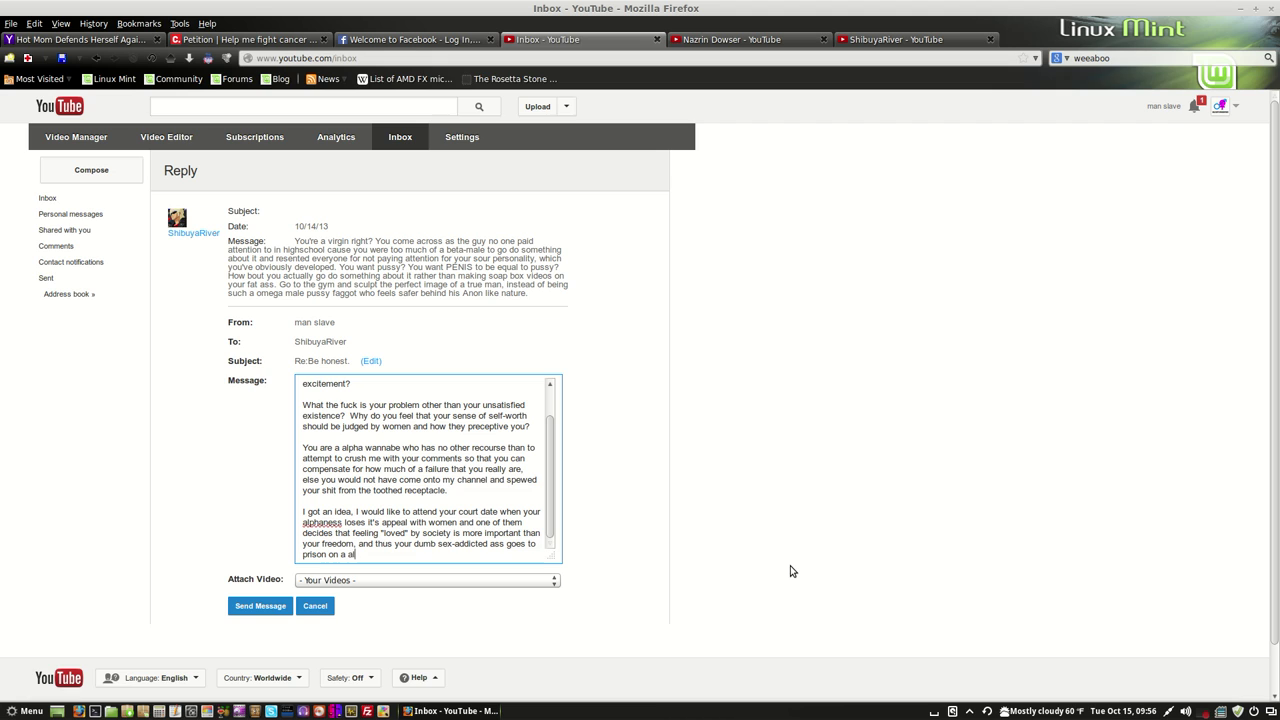
text(n on a allegation.)
Make the message box taller and close the reply with "You're such a weeaboo dipshit. Get a purpose for life."
drag(556, 579, 555, 628)
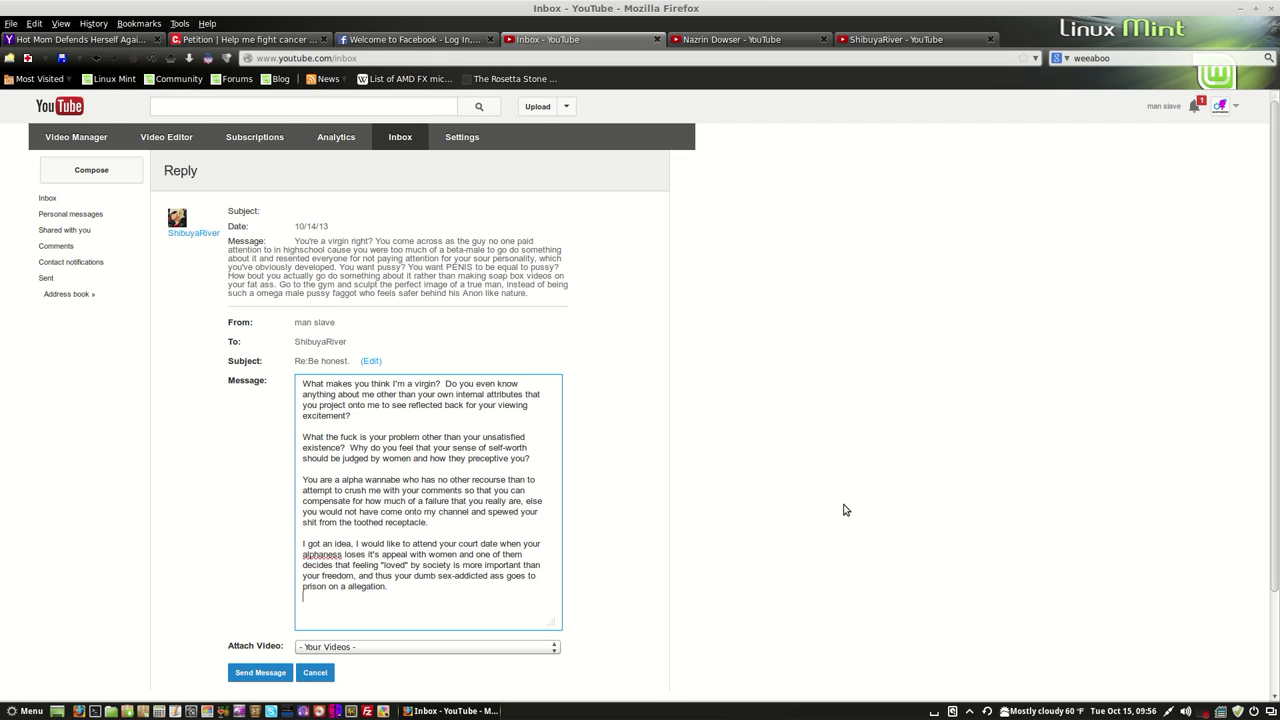
text(You're such a weeaboo dipshit.  Get a life.)
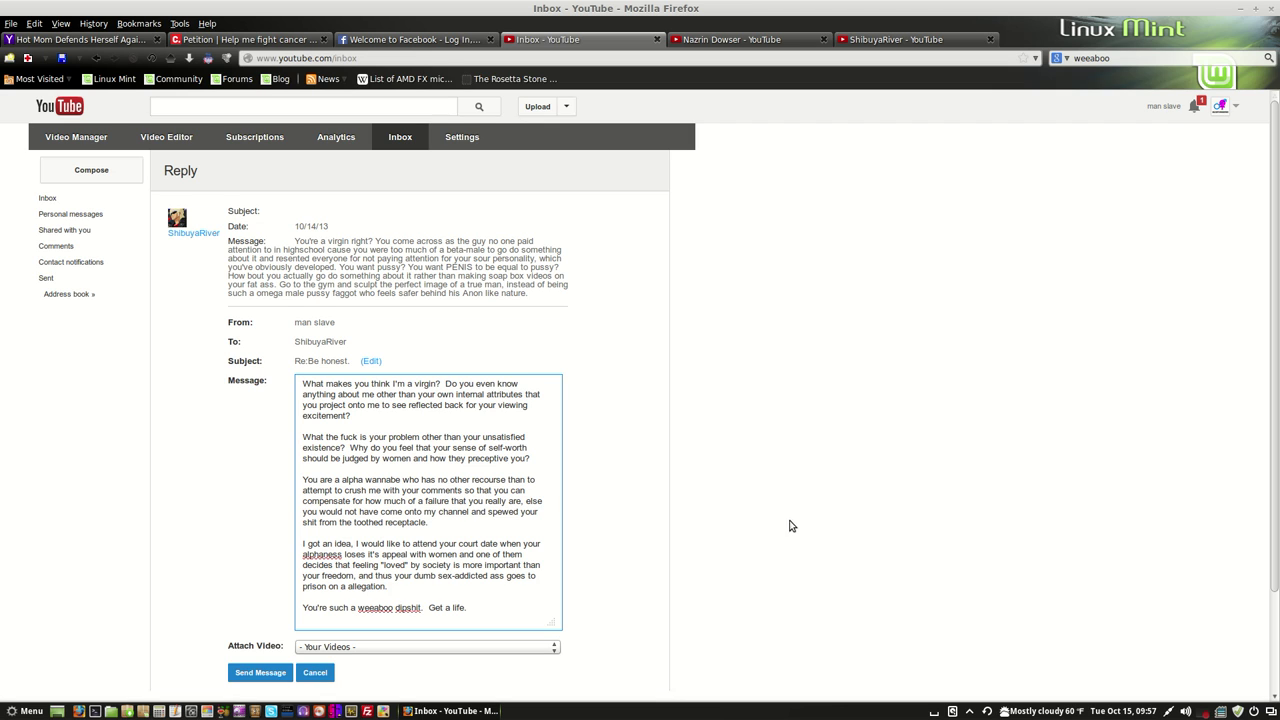
double_click(455, 609)
text(purpose for life.)
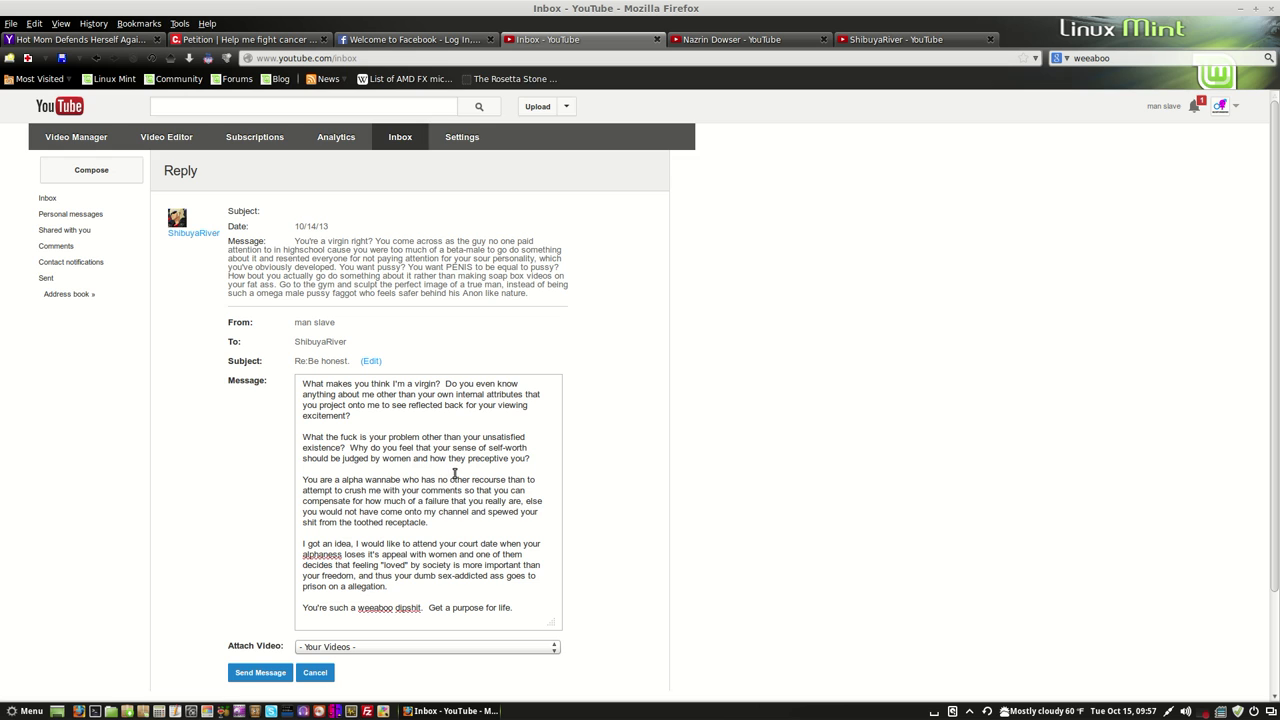
Read through the finished reply and send it
scroll(450, 474, down, 2)
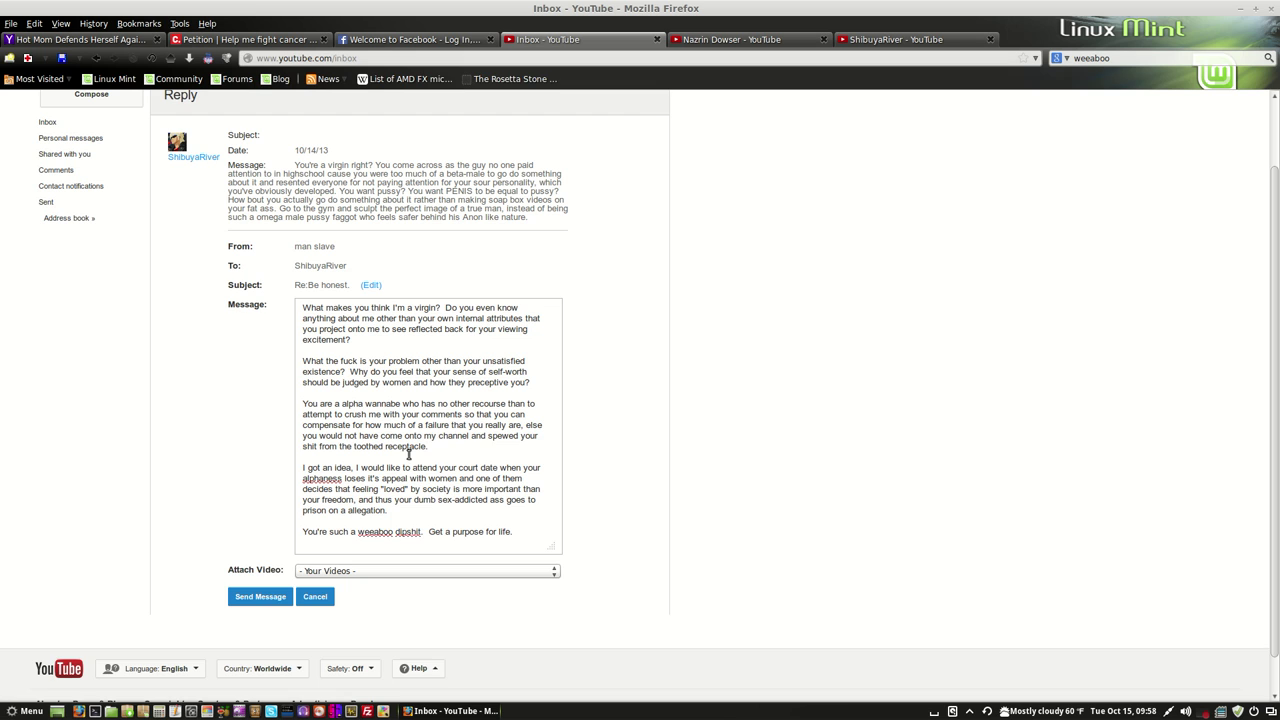
scroll(443, 457, down, 1)
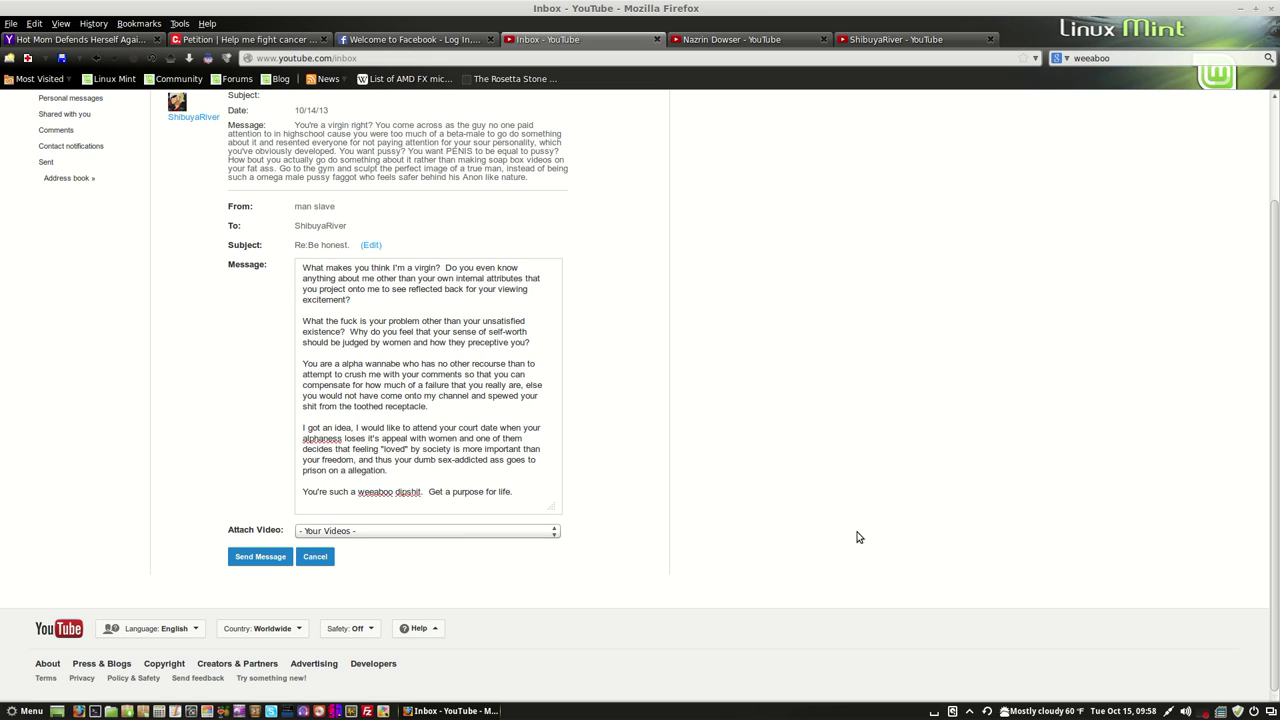
scroll(860, 535, up, 2)
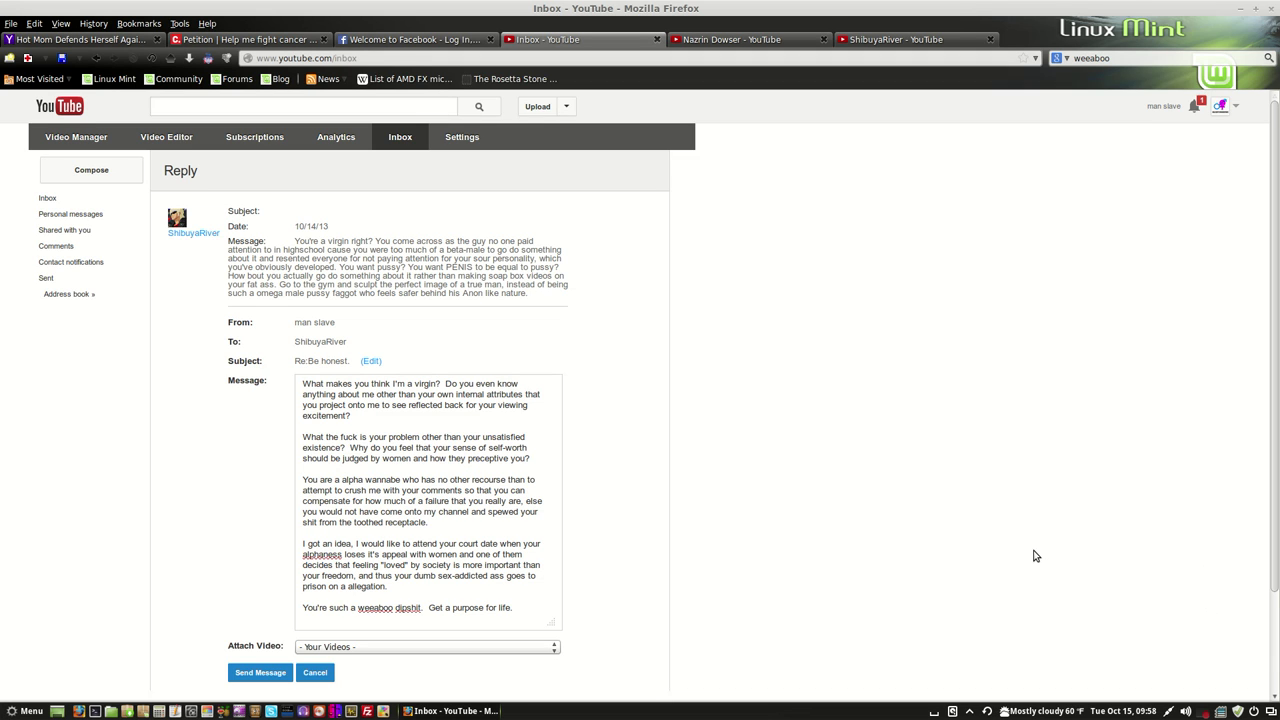
scroll(1029, 555, down, 1)
scroll(1029, 555, down, 2)
click(255, 557)
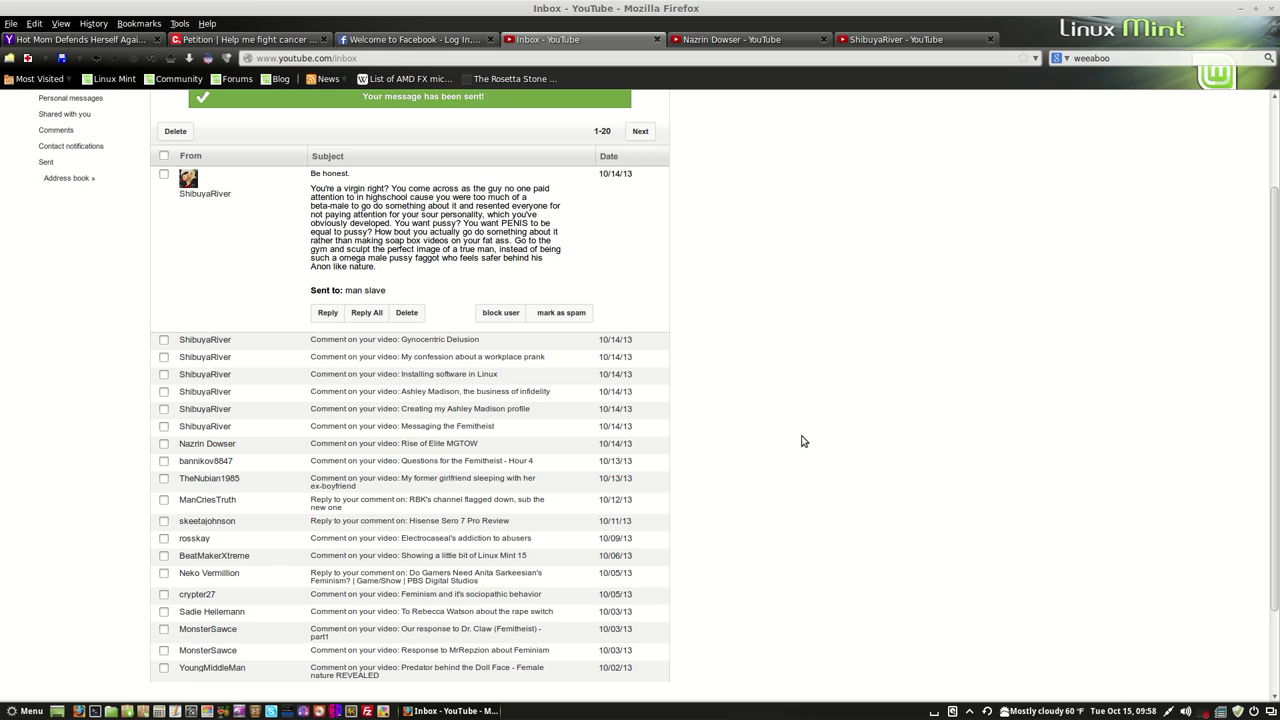
scroll(926, 378, up, 2)
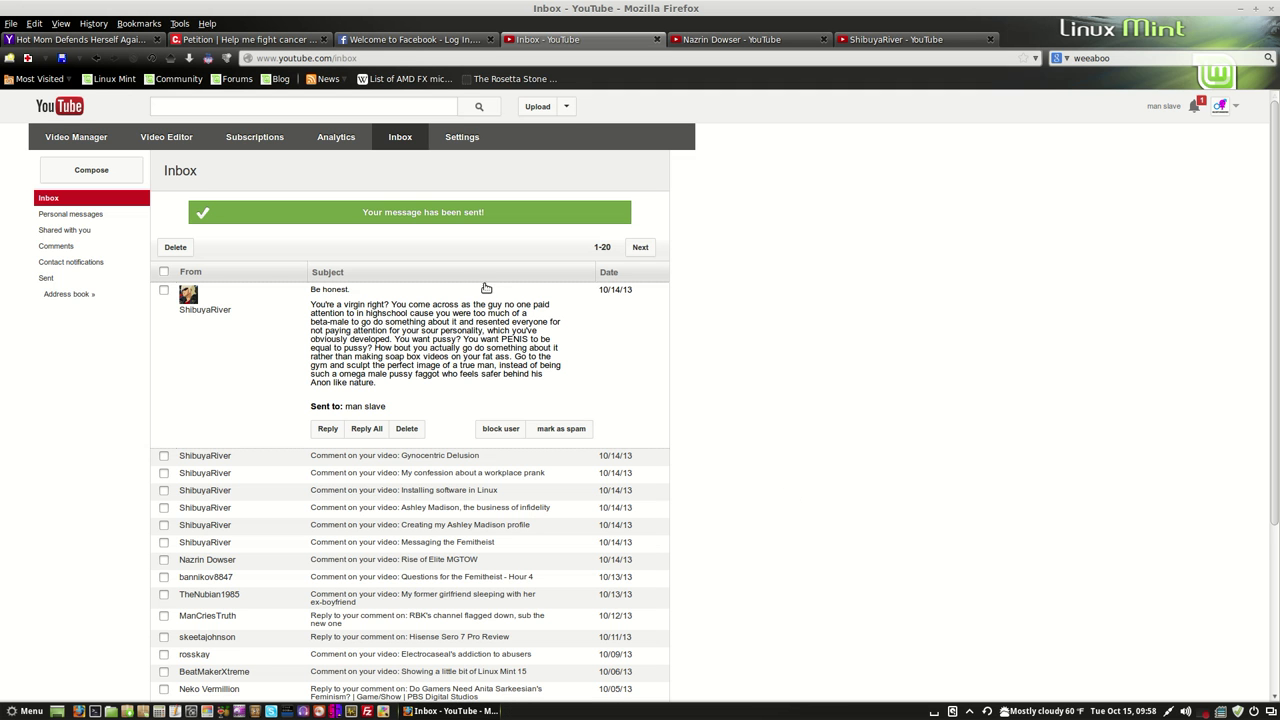
Close the two commenters' channel pages, leaving the inbox open
click(865, 41)
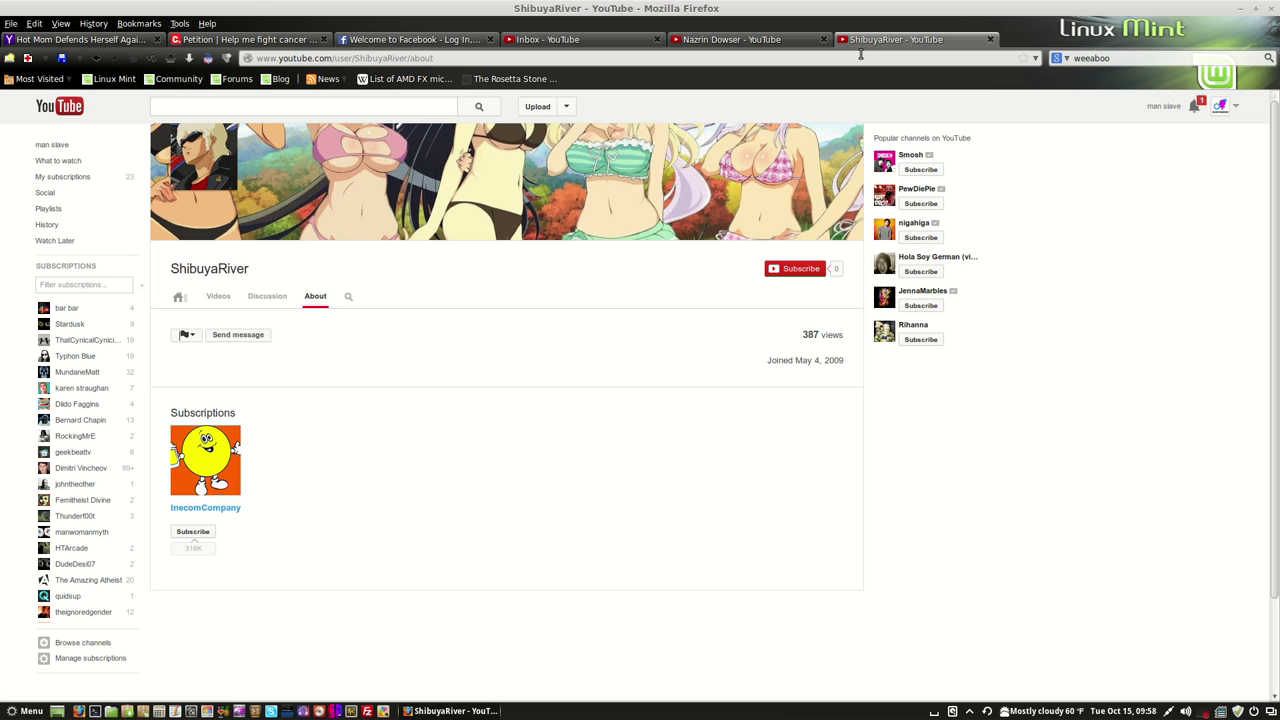
click(991, 39)
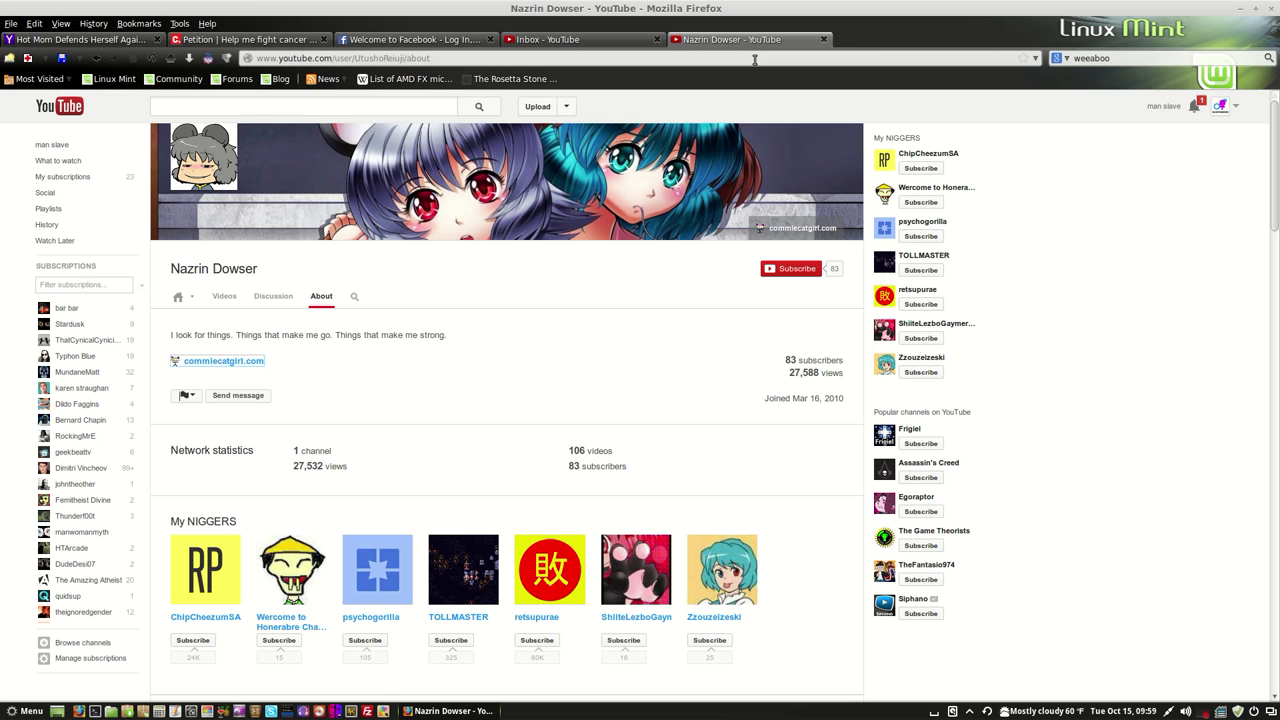
click(823, 40)
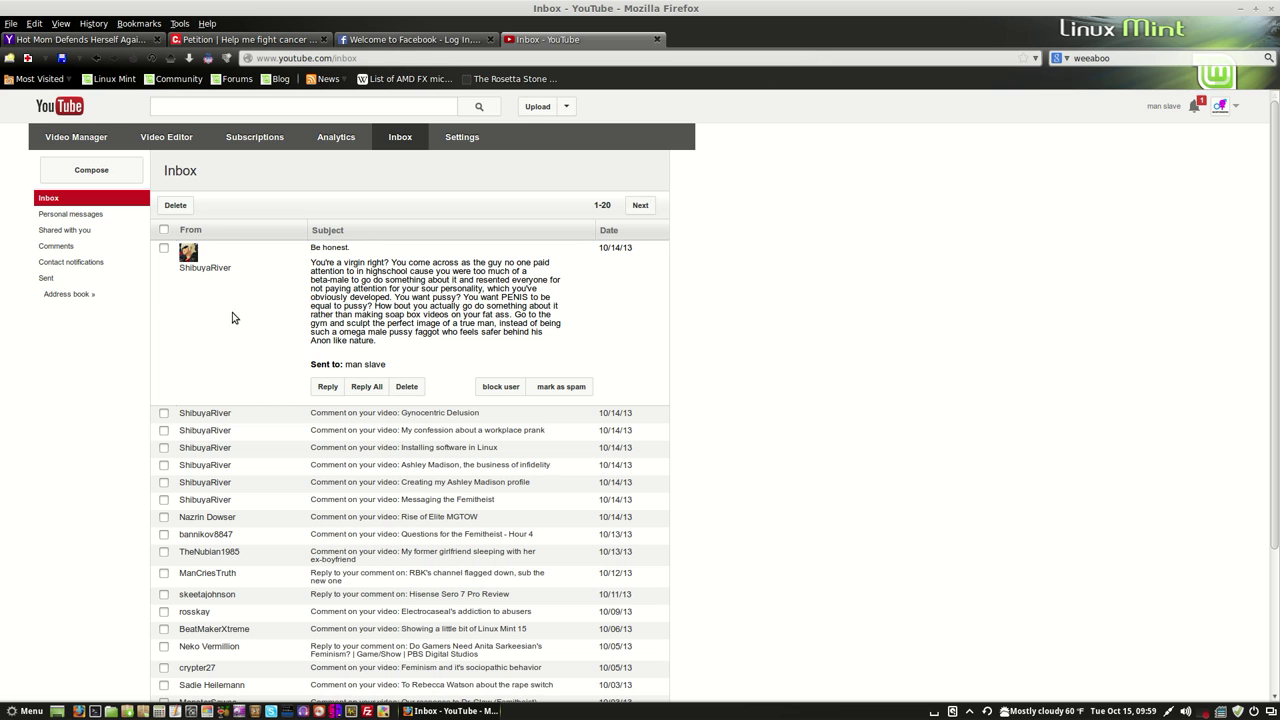
Open the sent "Re:Be honest." message and copy its full text
click(100, 278)
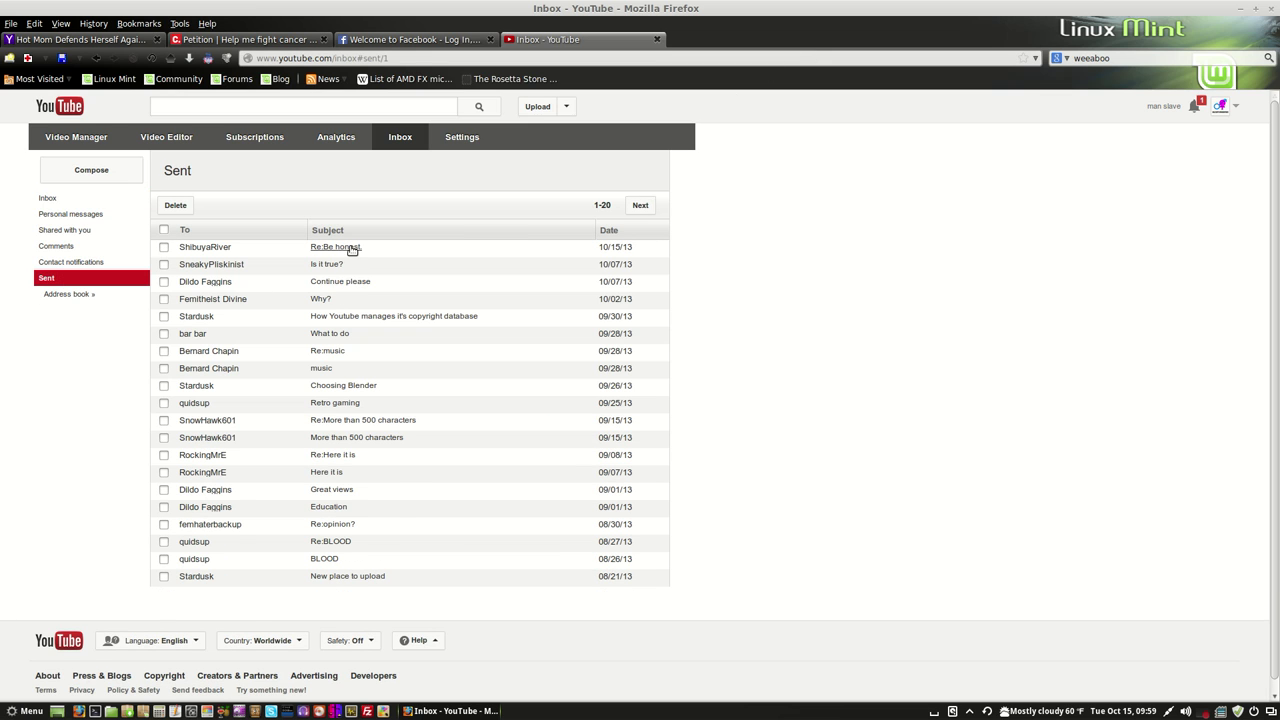
click(352, 250)
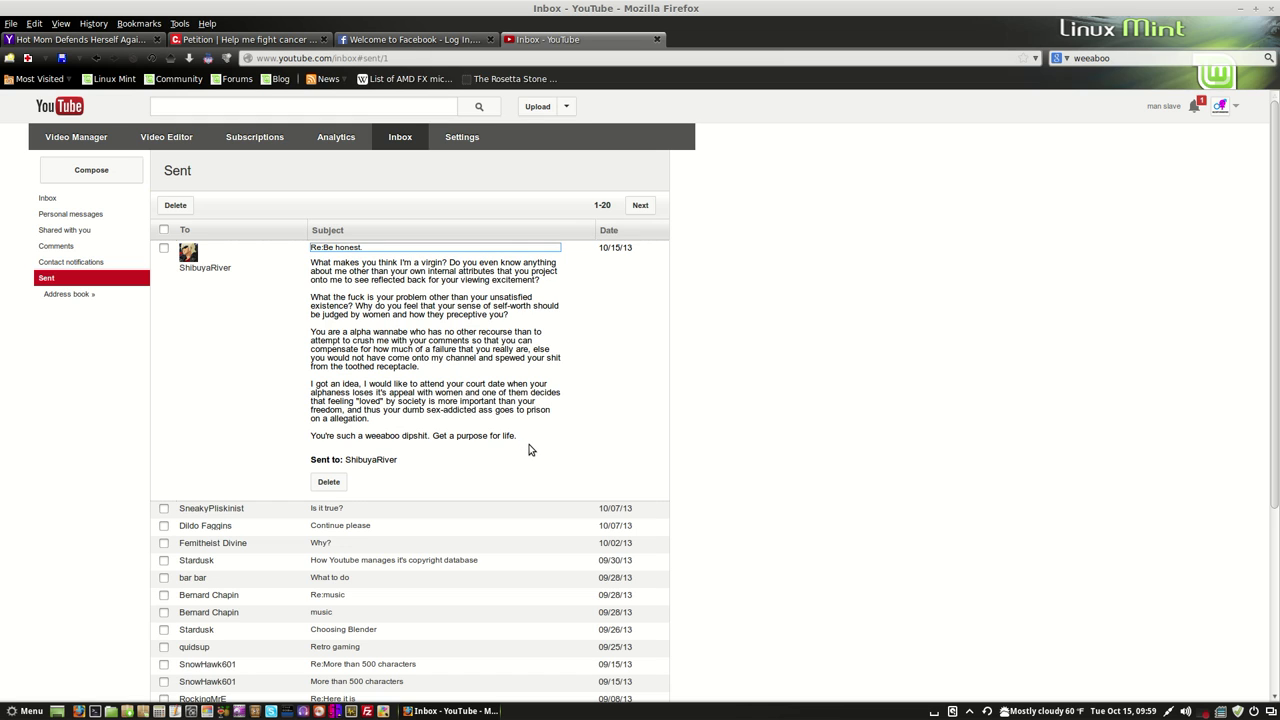
drag(522, 437, 308, 267)
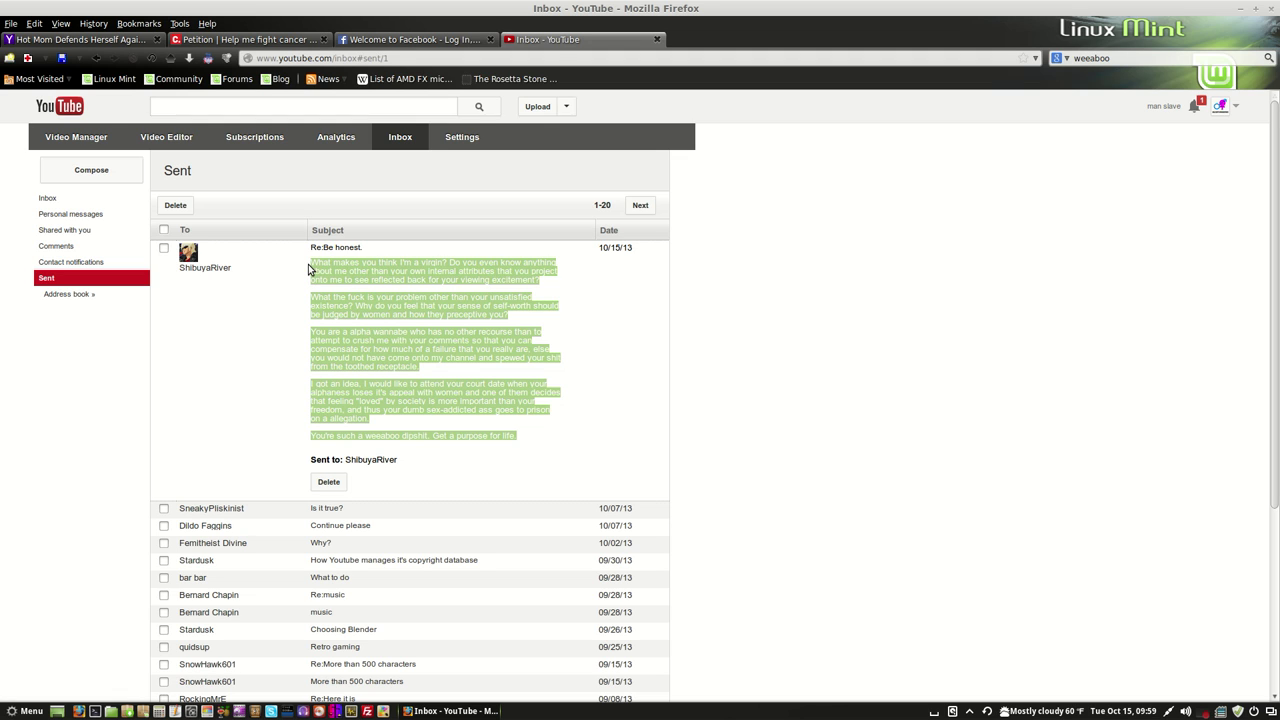
right_click(308, 264)
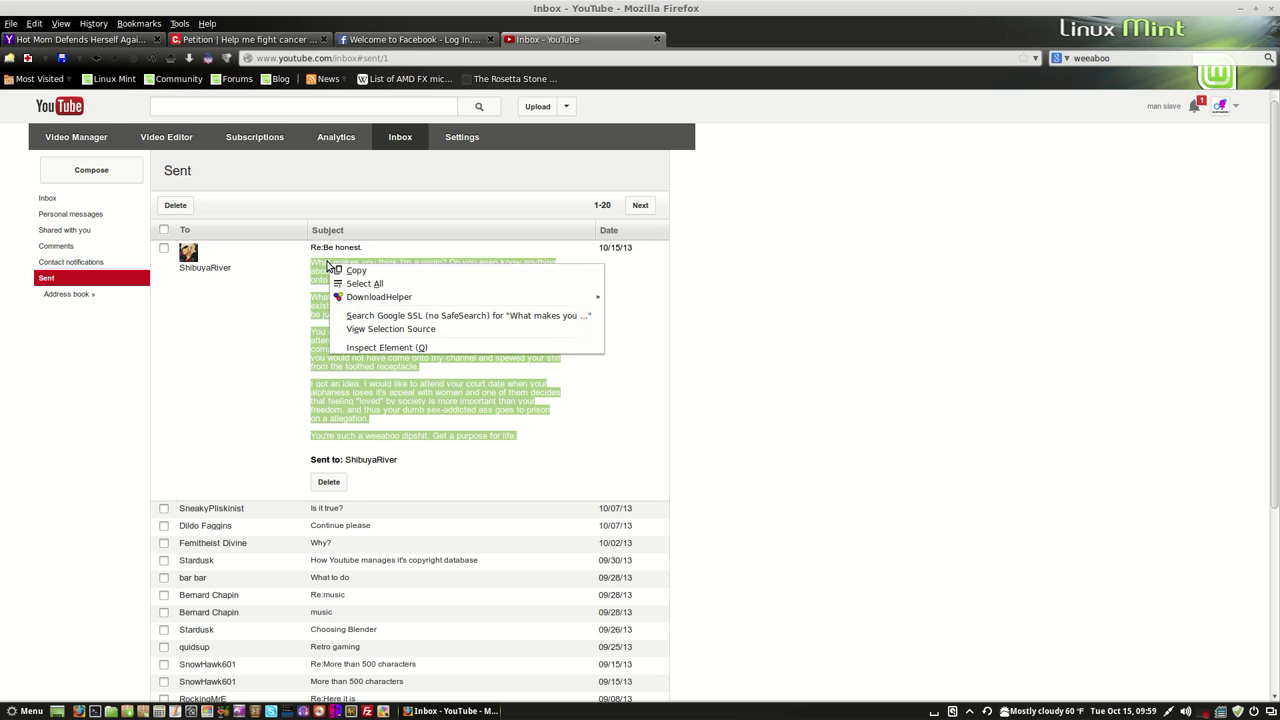
click(347, 275)
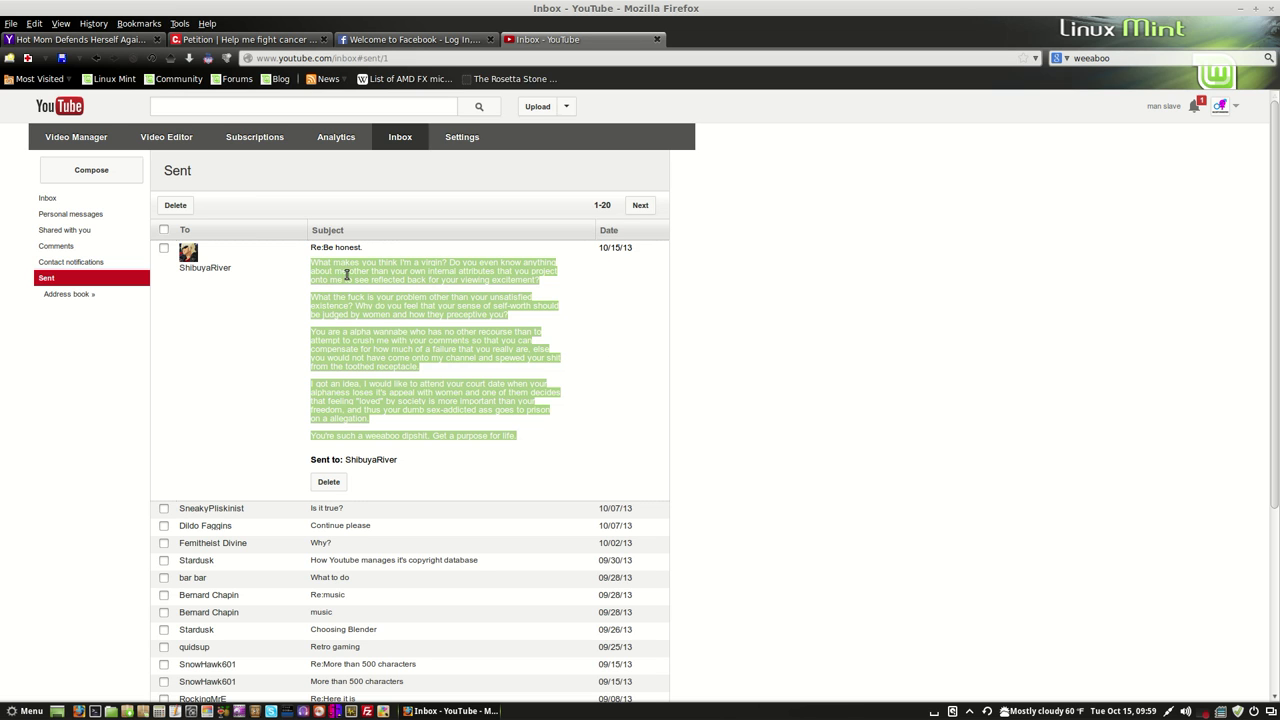
Paste the copied reply into a new gedit document and insert four empty lines above it
click(175, 710)
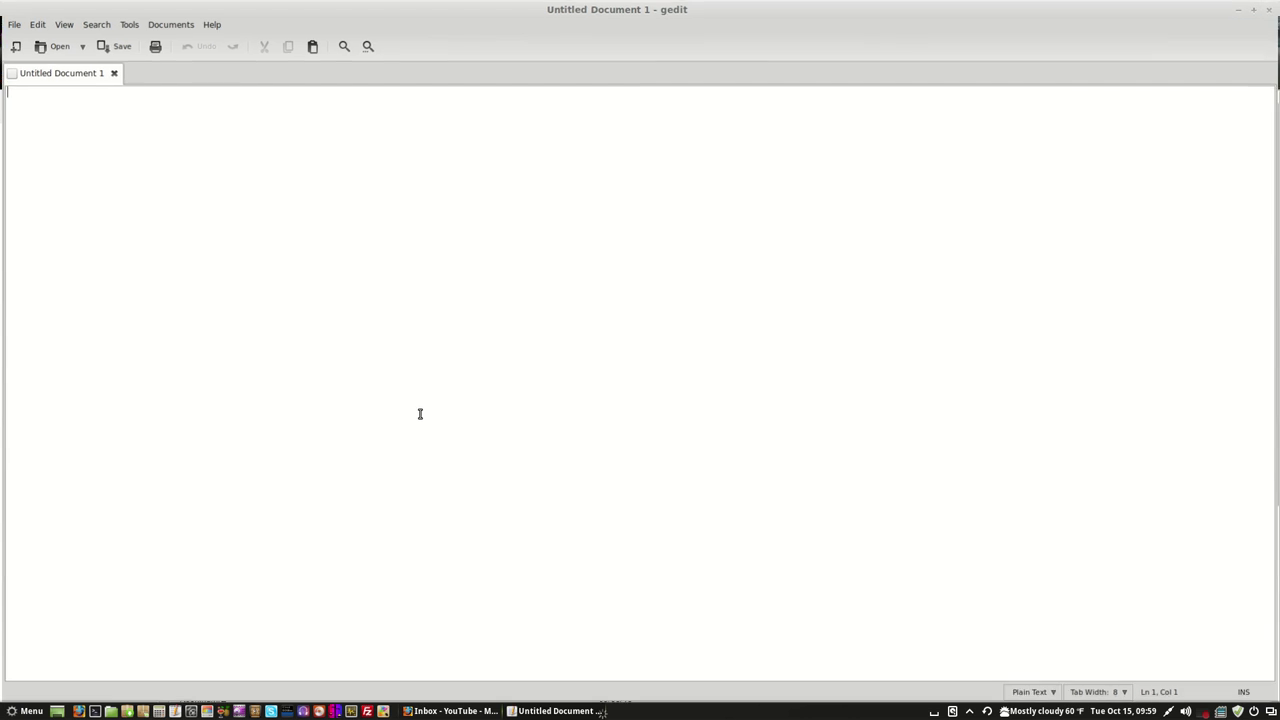
right_click(415, 245)
click(467, 316)
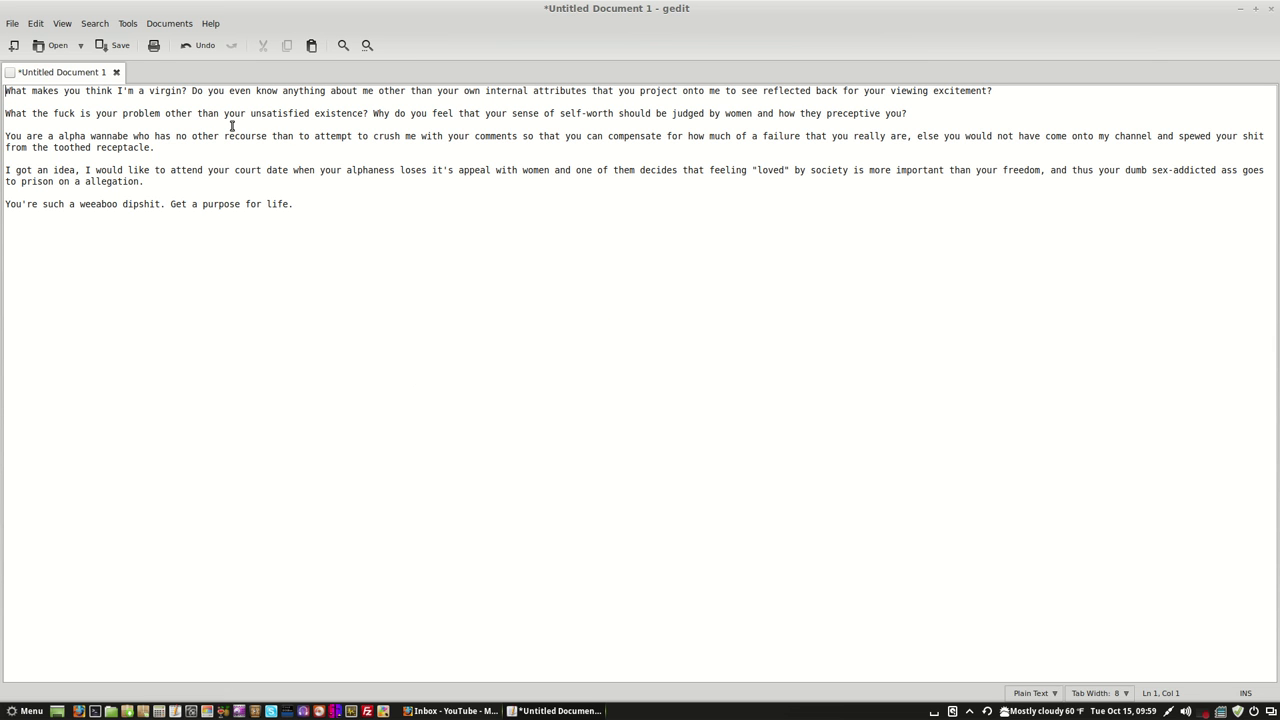
key(Return)
key(Return)
key(Return)
key(Return)
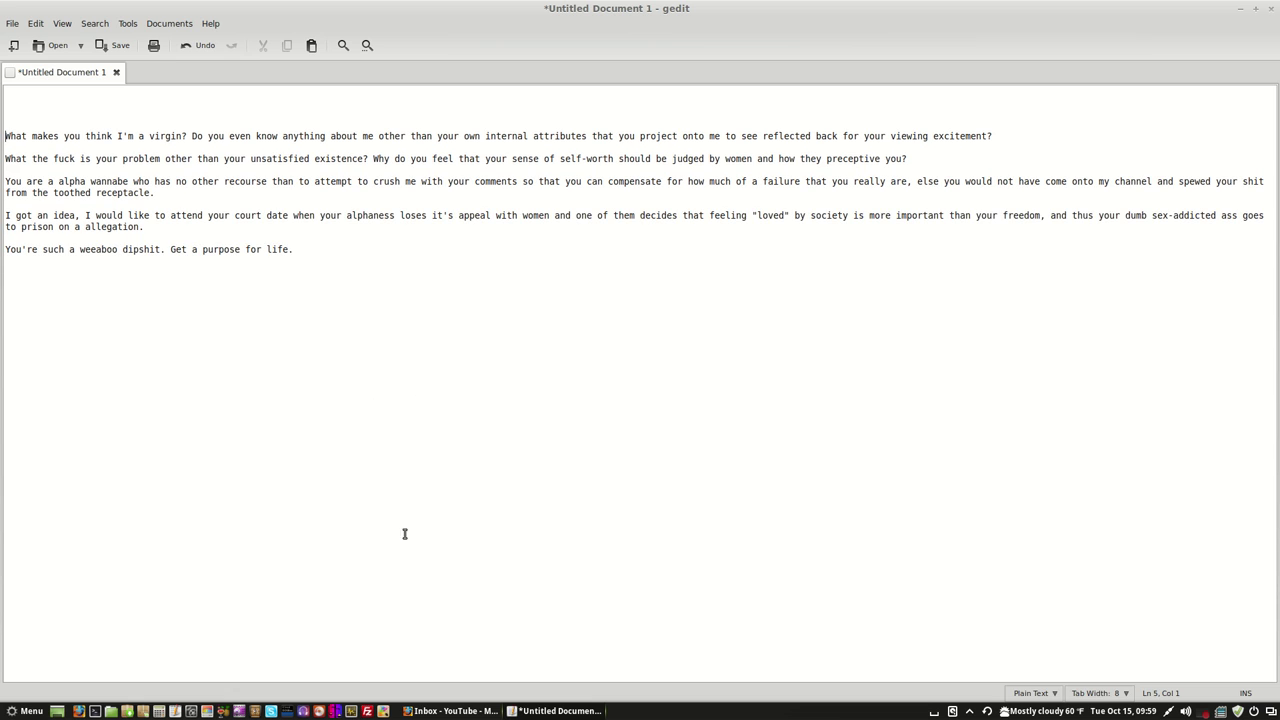
Switch back to Firefox, open the received "Be honest." message in the inbox and copy its full text
click(490, 708)
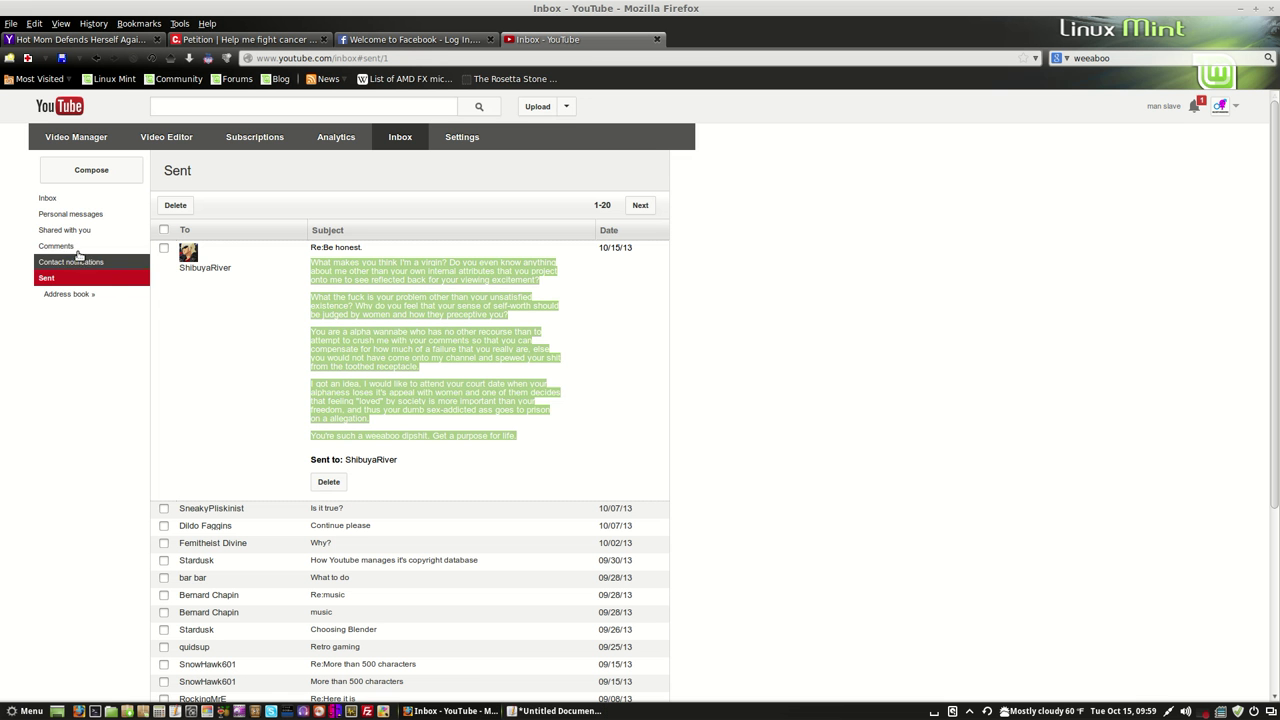
click(50, 198)
click(337, 248)
drag(447, 353, 310, 268)
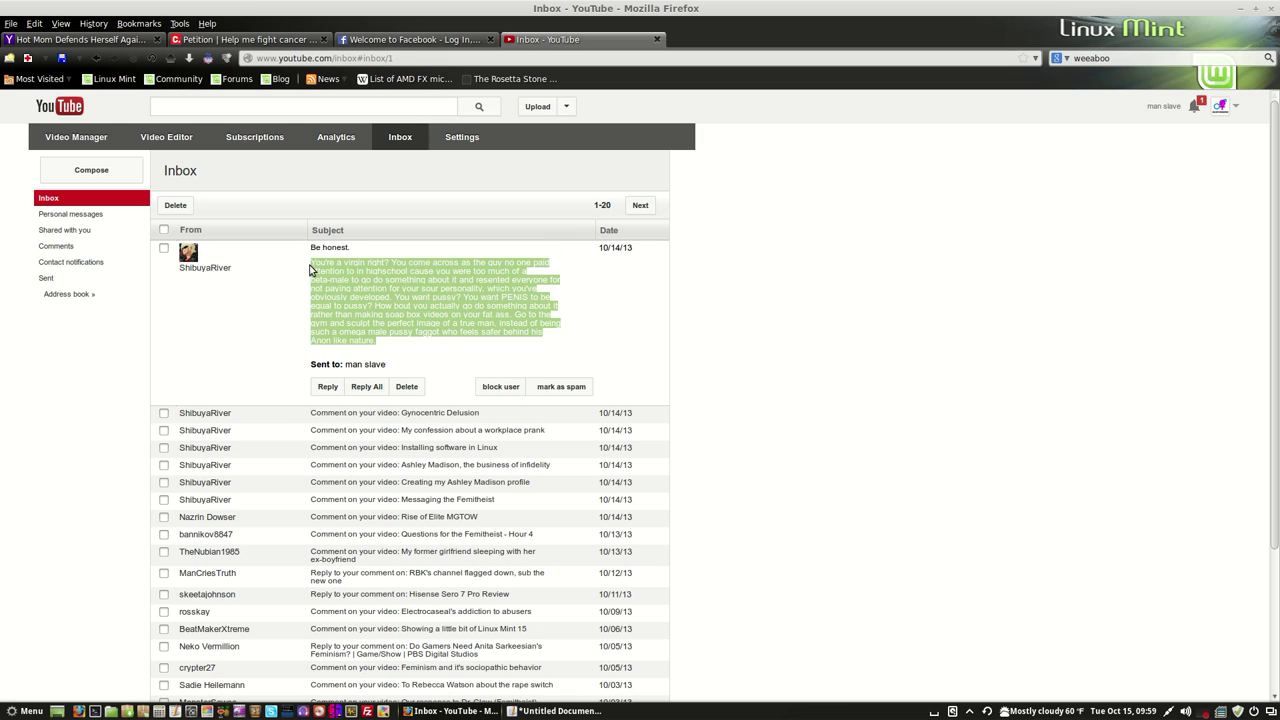
right_click(336, 266)
click(353, 272)
Paste the received message at the beginning of the gedit document, above the reply
click(590, 711)
click(31, 94)
right_click(31, 94)
click(58, 163)
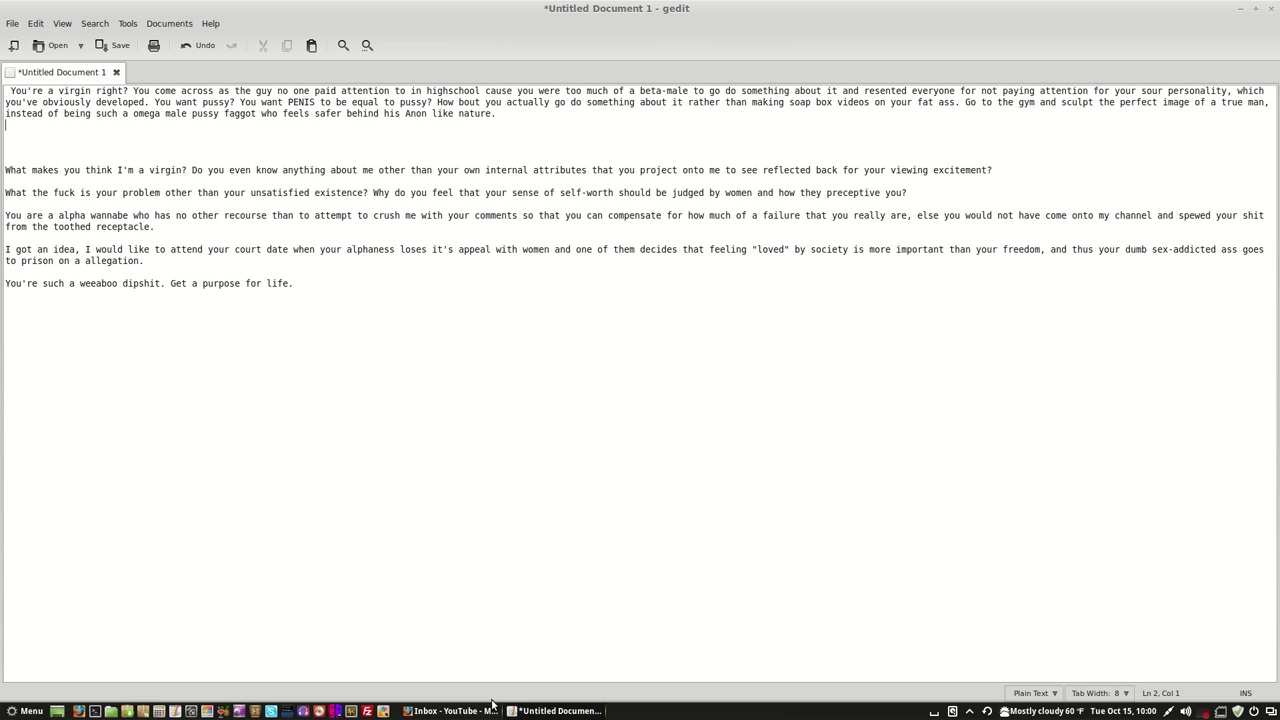
Return to Firefox and look through the recent uploads in the YouTube subscriptions feed
click(488, 711)
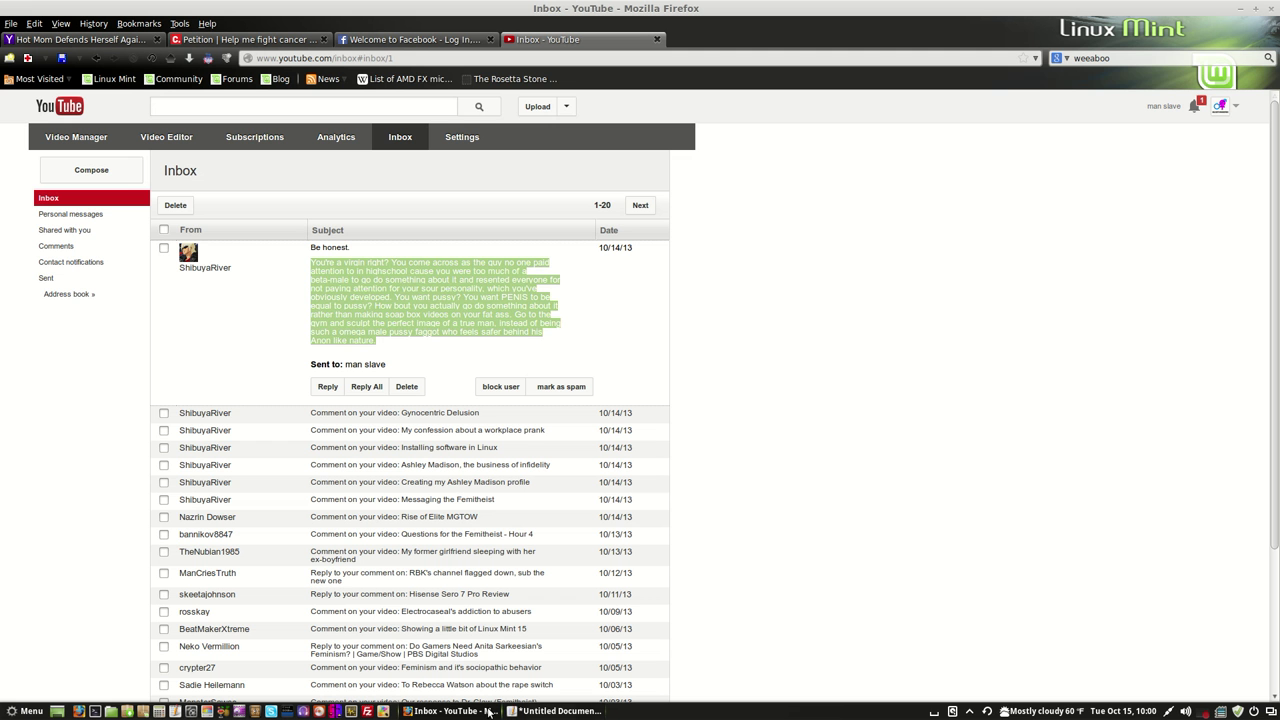
click(268, 145)
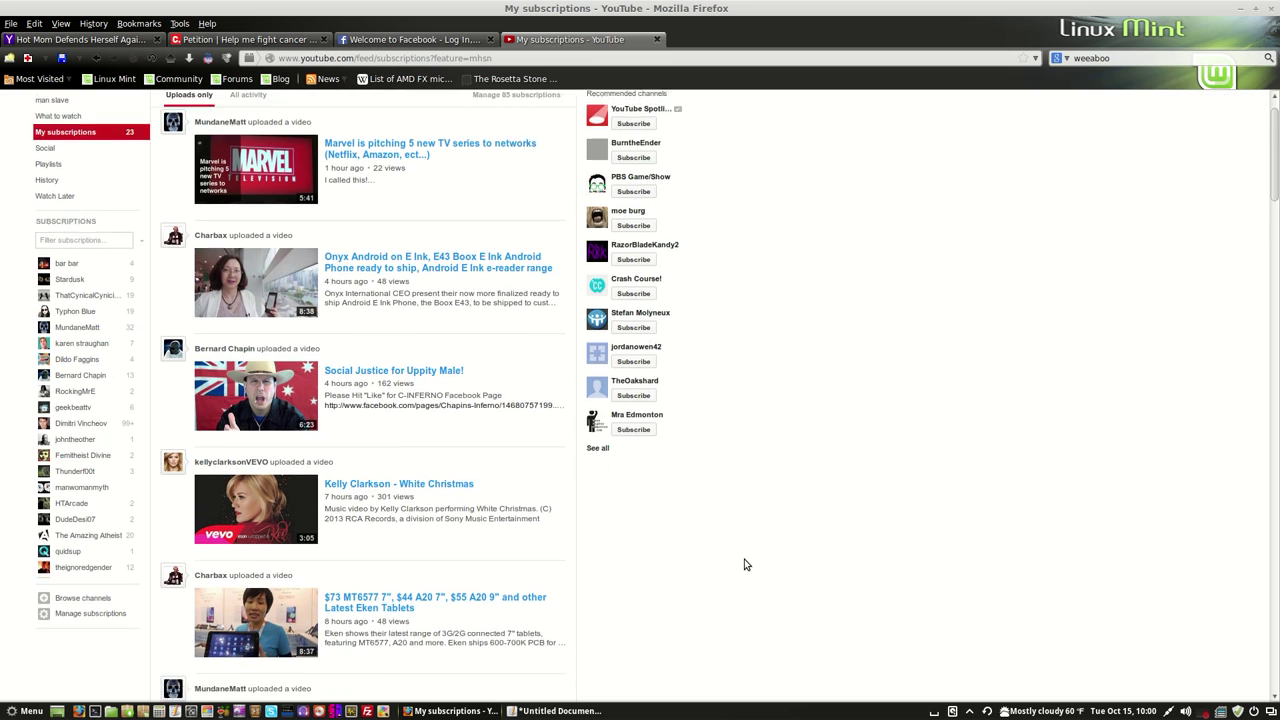
scroll(744, 565, down, 4)
scroll(744, 565, down, 3)
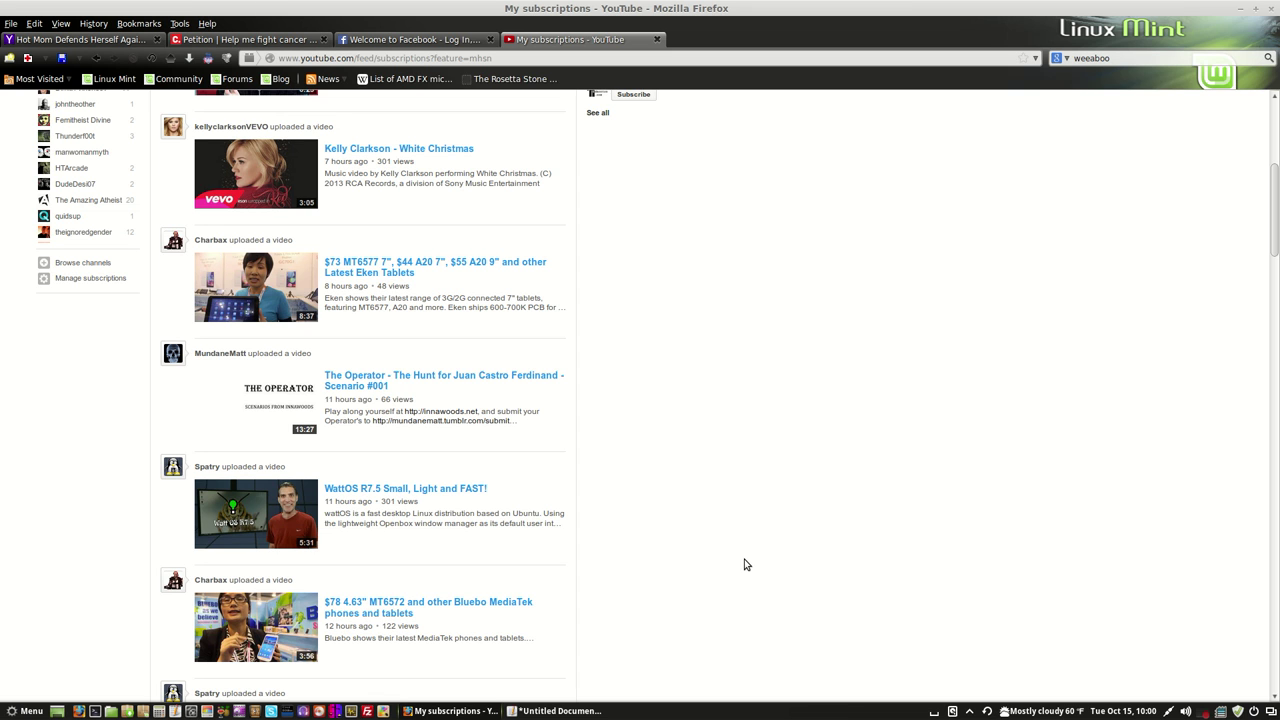
scroll(744, 565, down, 10)
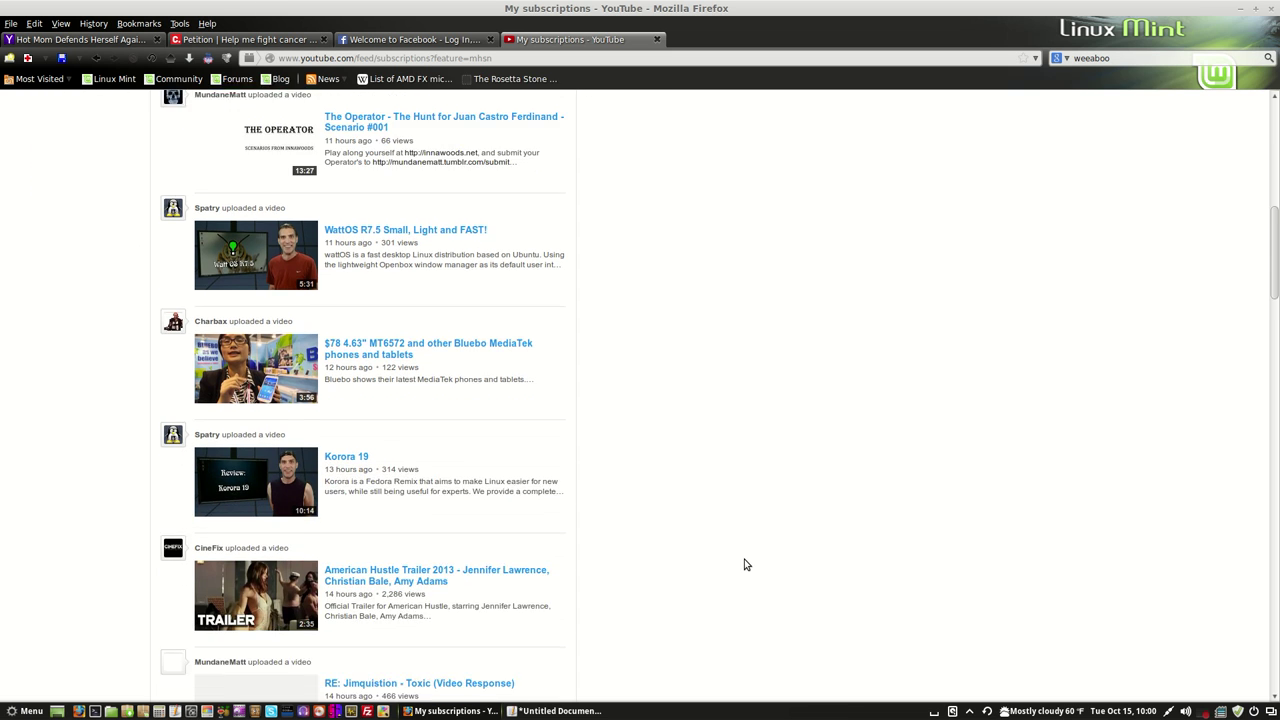
scroll(744, 567, down, 6)
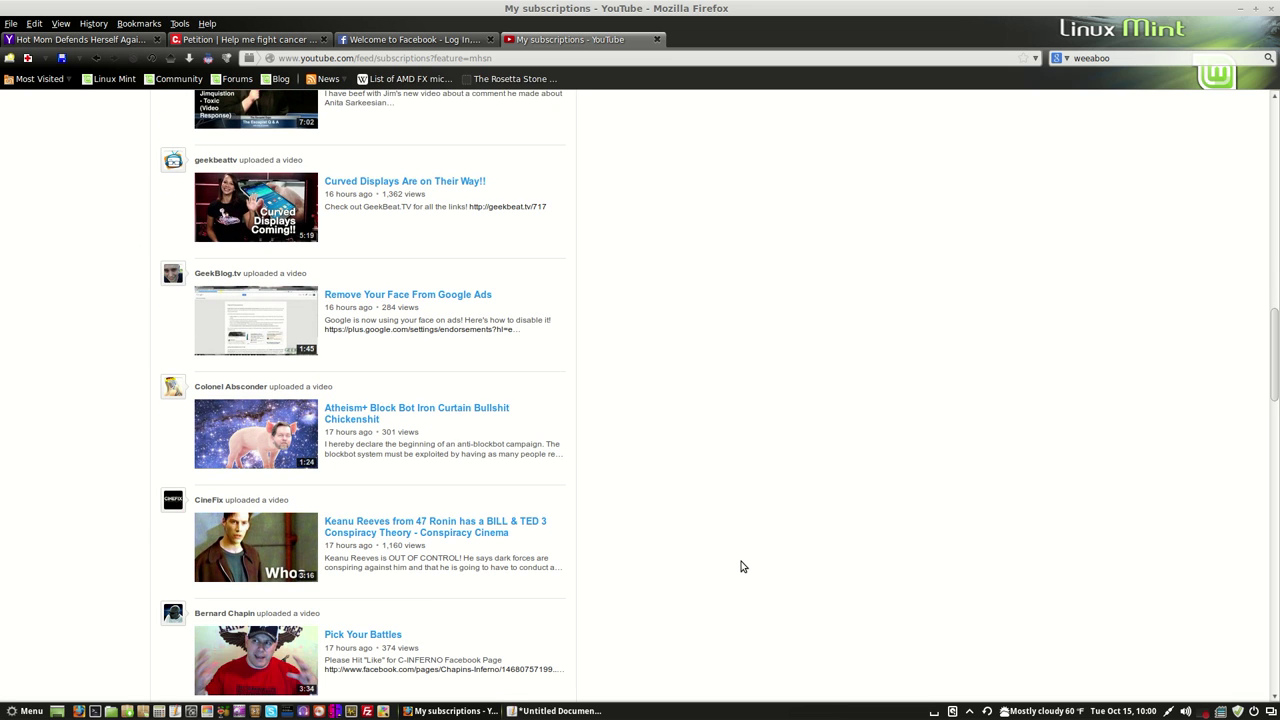
scroll(741, 567, down, 5)
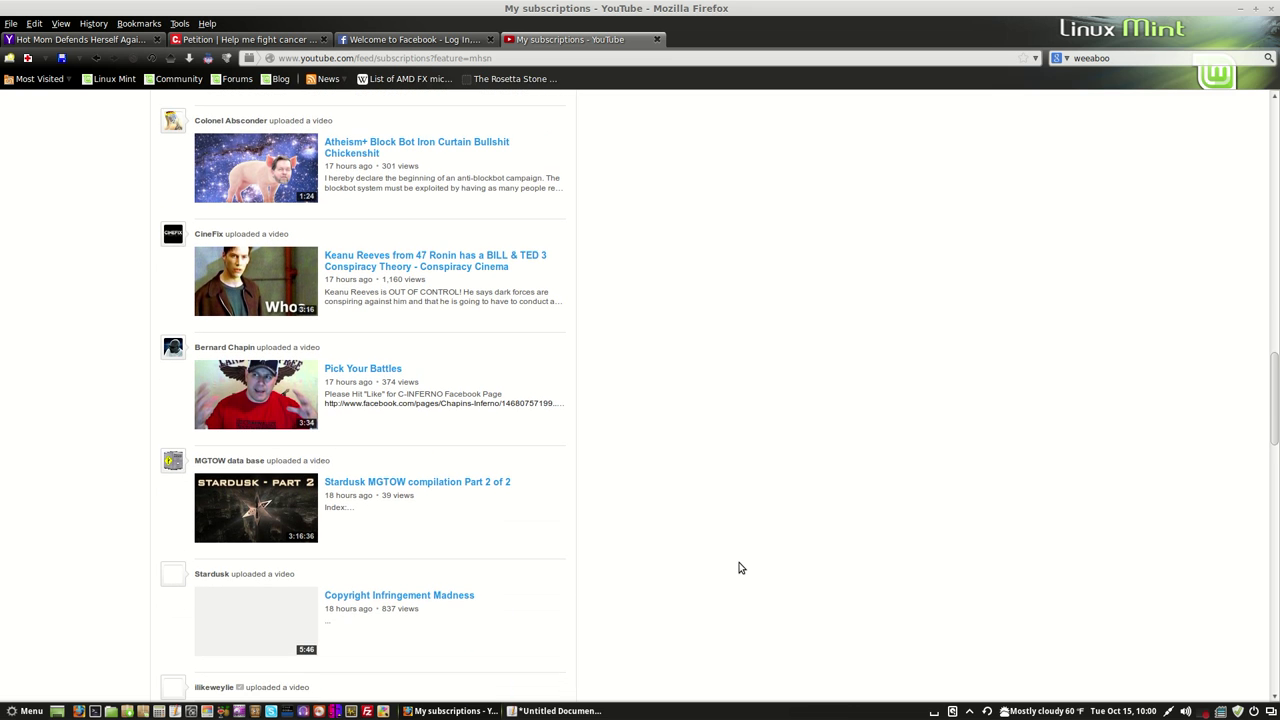
scroll(741, 567, down, 4)
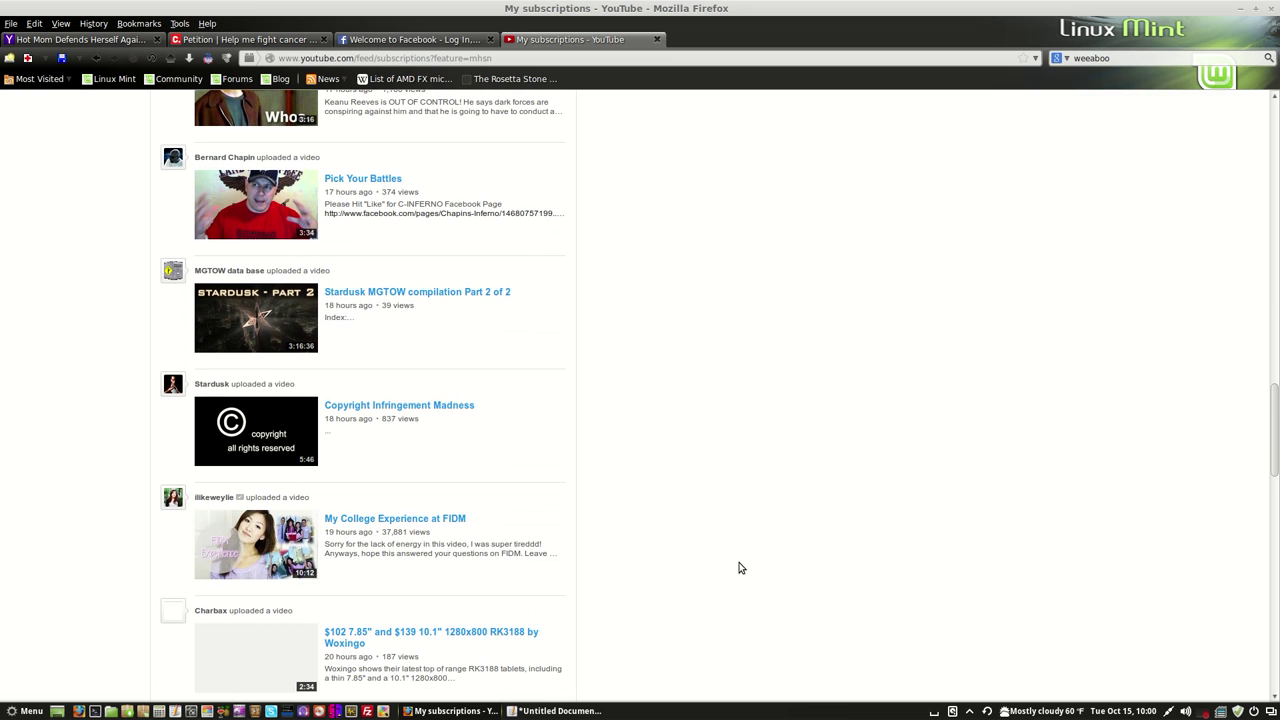